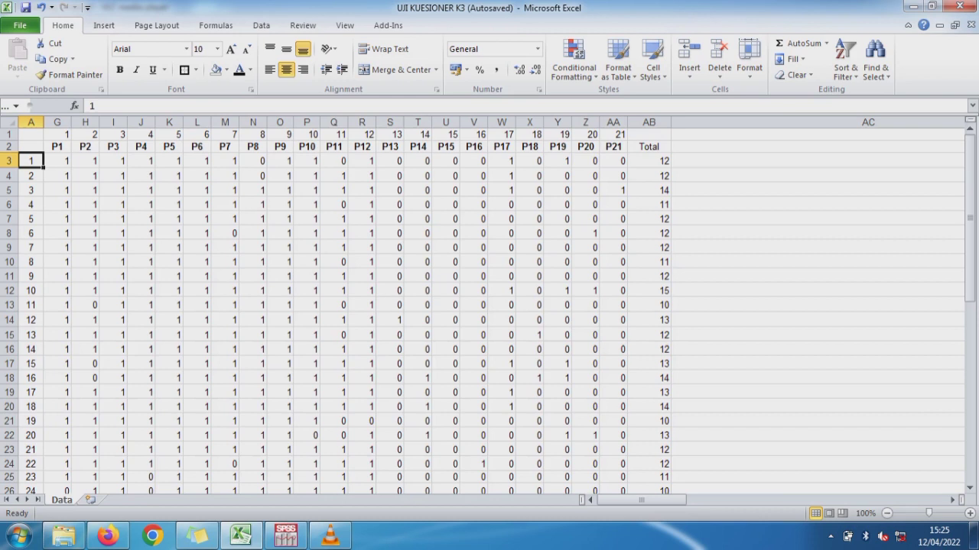
Copy the P1–P21 item scores and totals for all 50 respondents (G3:AB52).
mouse_move(34, 162)
left_mouse_down()
mouse_move(43, 479)
mouse_move(44, 467)
left_mouse_up()
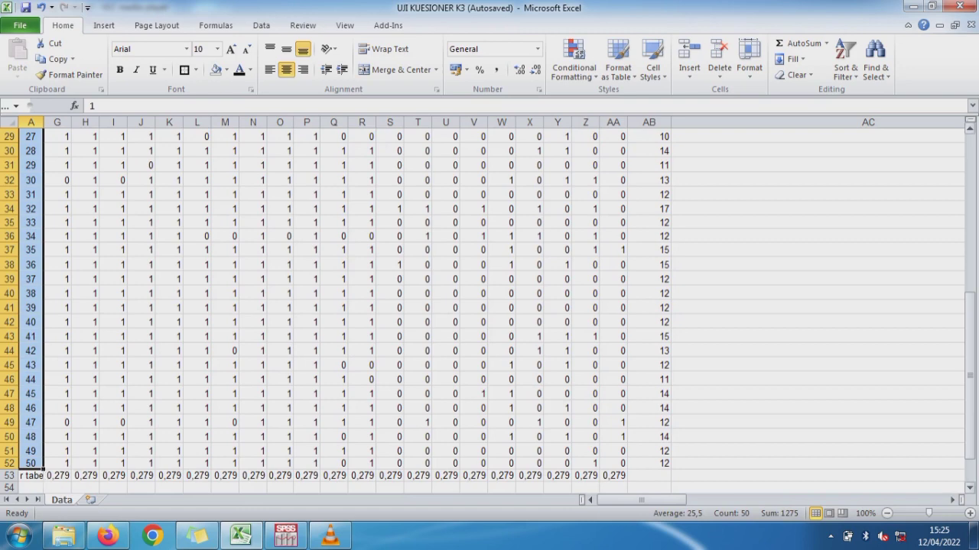
left_click_drag(970, 340, 969, 180)
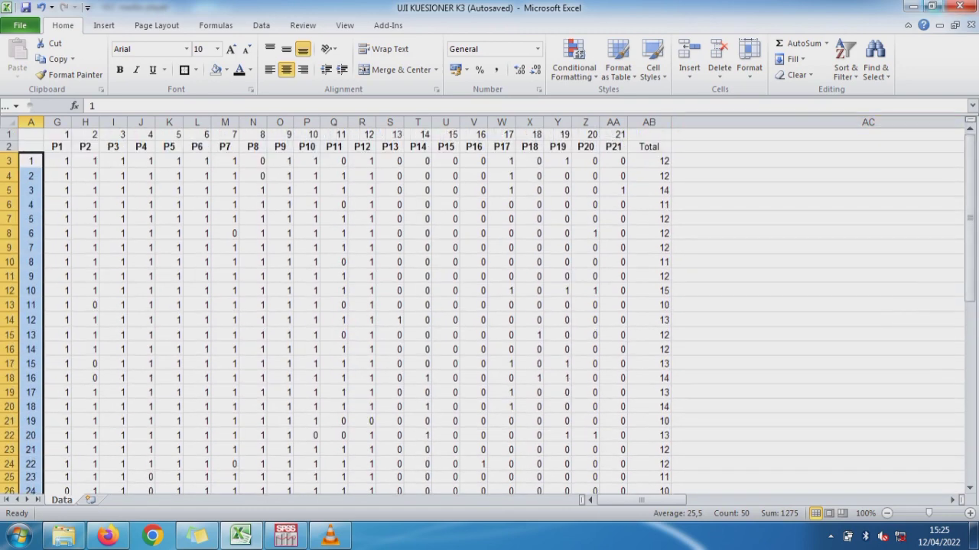
mouse_move(57, 161)
left_mouse_down()
mouse_move(664, 161)
mouse_move(671, 482)
mouse_move(671, 467)
left_mouse_up()
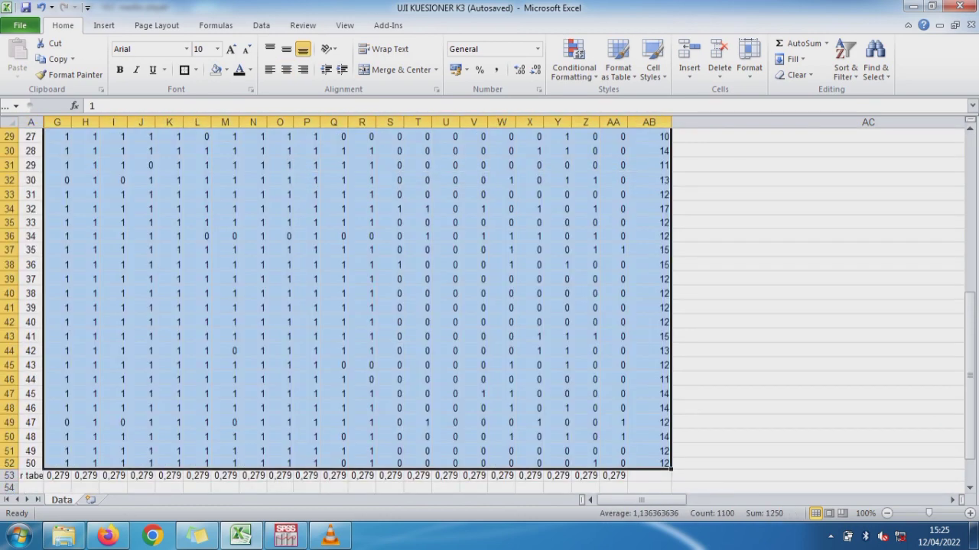
key("ctrl+c")
Paste the scores into SPSS and confirm data ends at VAR00022 and row 50.
left_click(285, 535)
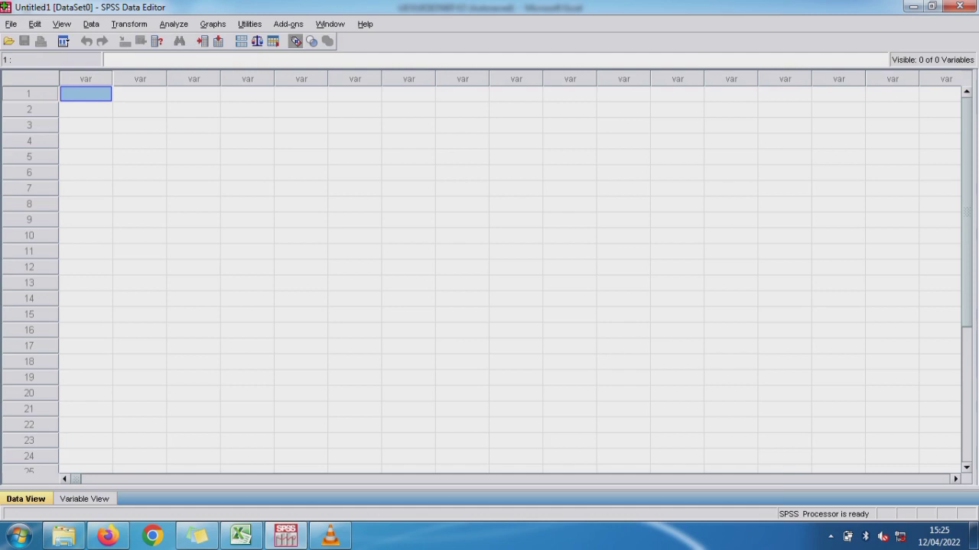
key("ctrl+v")
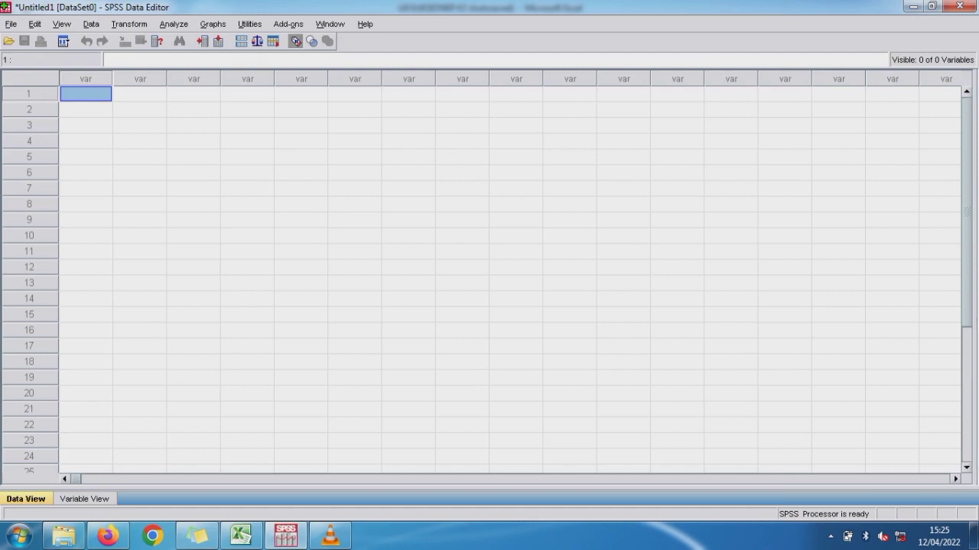
key("Right")
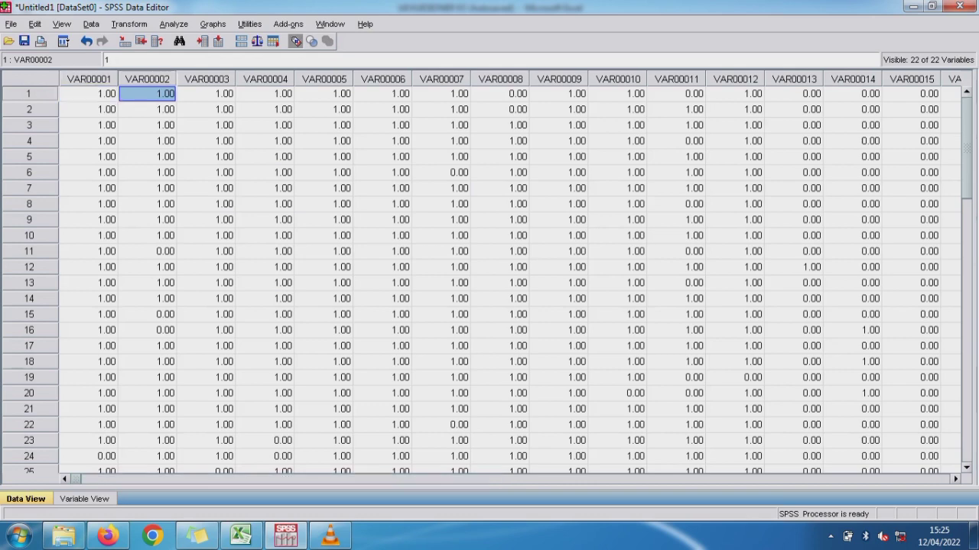
key("Right")
key("Right")
key("Right")
key("Right")
key("Right")
key("Right")
key("Left")
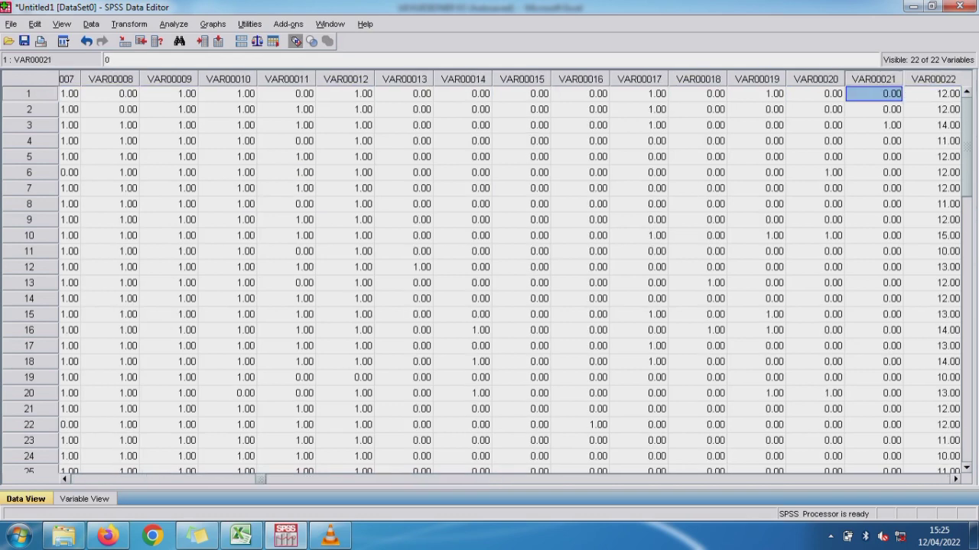
key("Right")
key("Right")
key("Left")
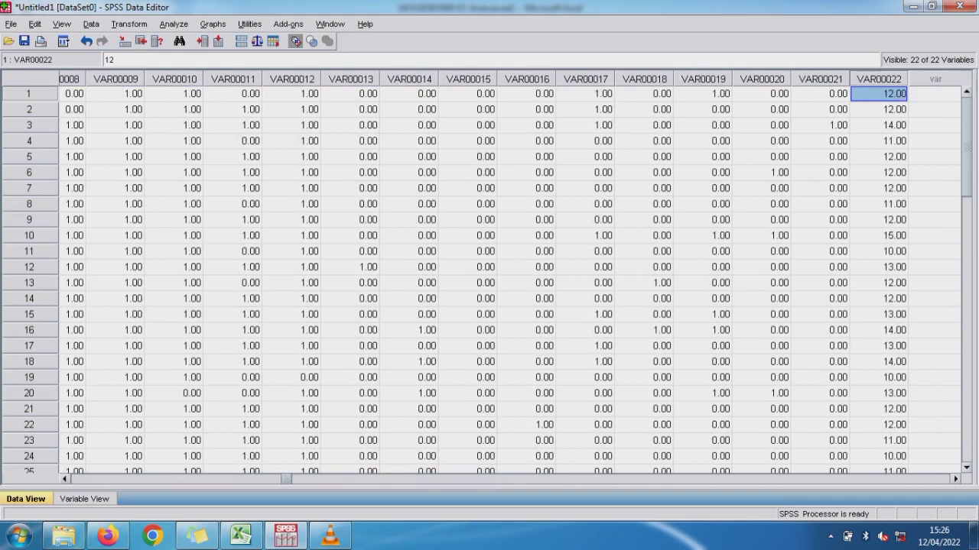
scroll(490, 283, "down", 10)
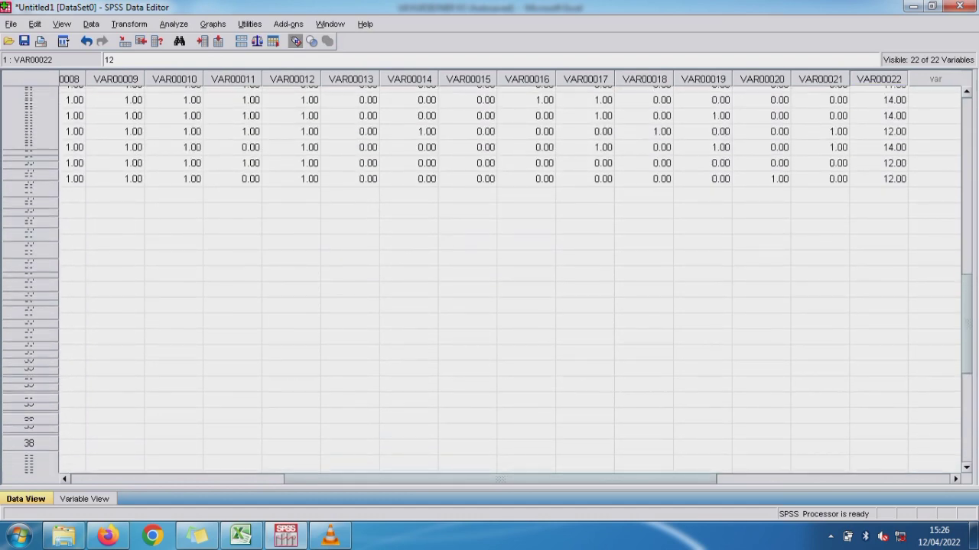
left_click(408, 178)
key("Left")
key("Left")
key("Left")
key("Left")
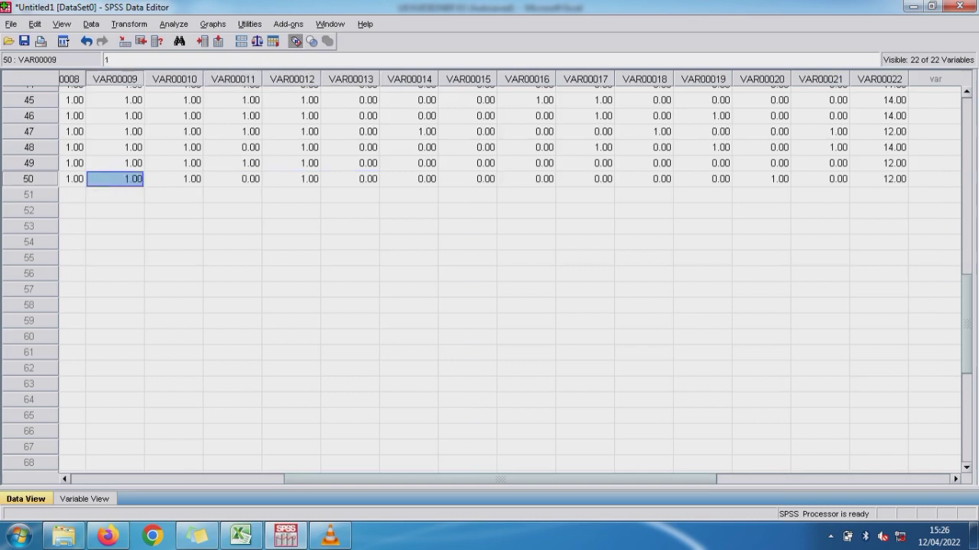
key("Left")
key("Left")
key("Left")
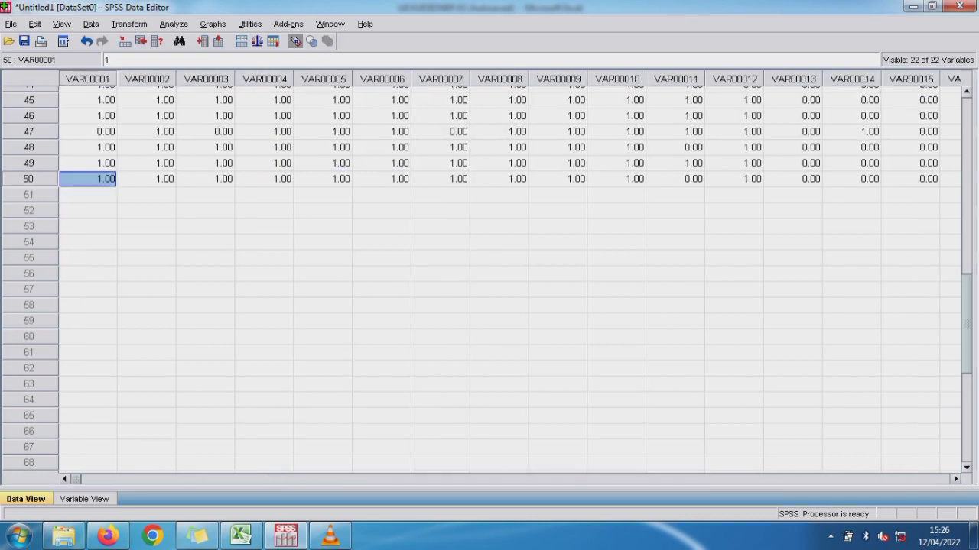
scroll(489, 275, "up", 15)
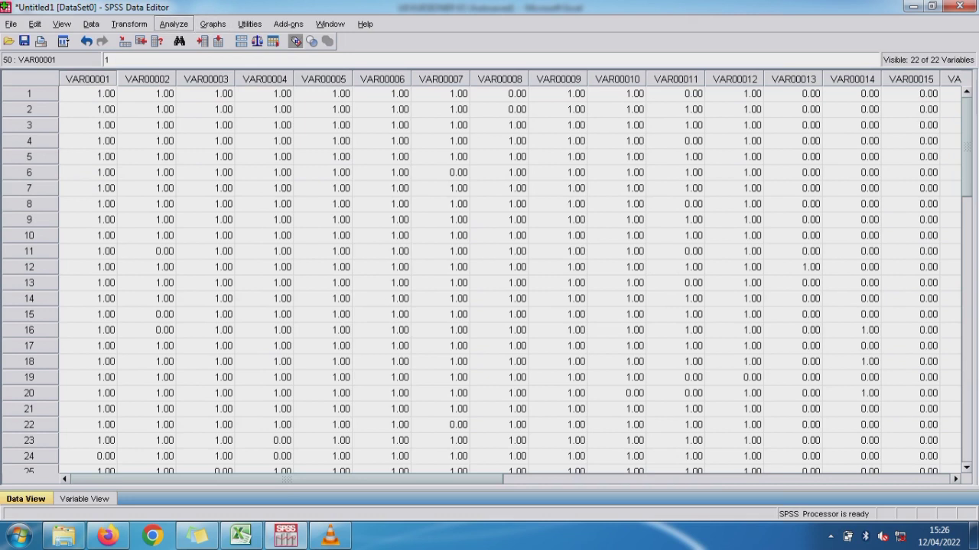
Run a bivariate Pearson correlation across all variables VAR00001–VAR00022.
left_click(174, 24)
mouse_move(191, 153)
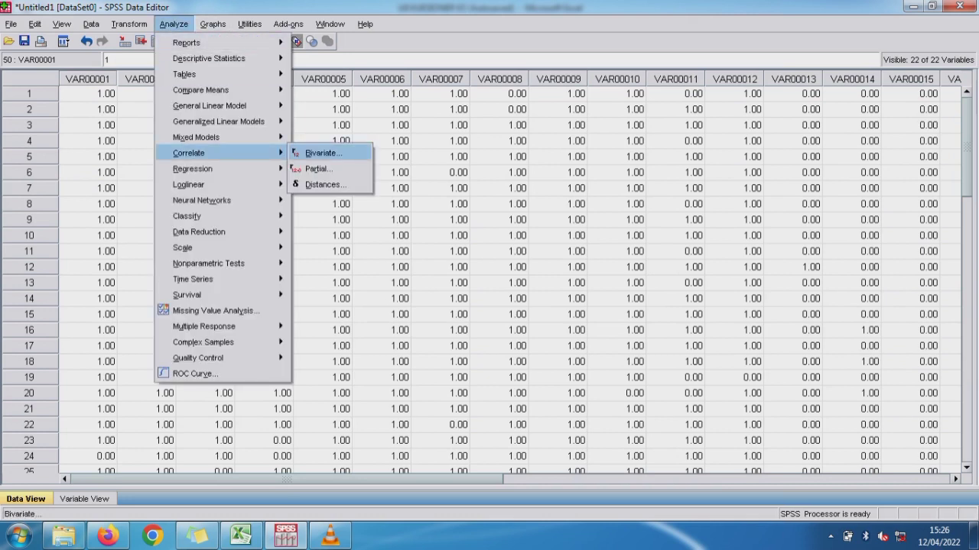
left_click(321, 153)
left_click(386, 173, "shift")
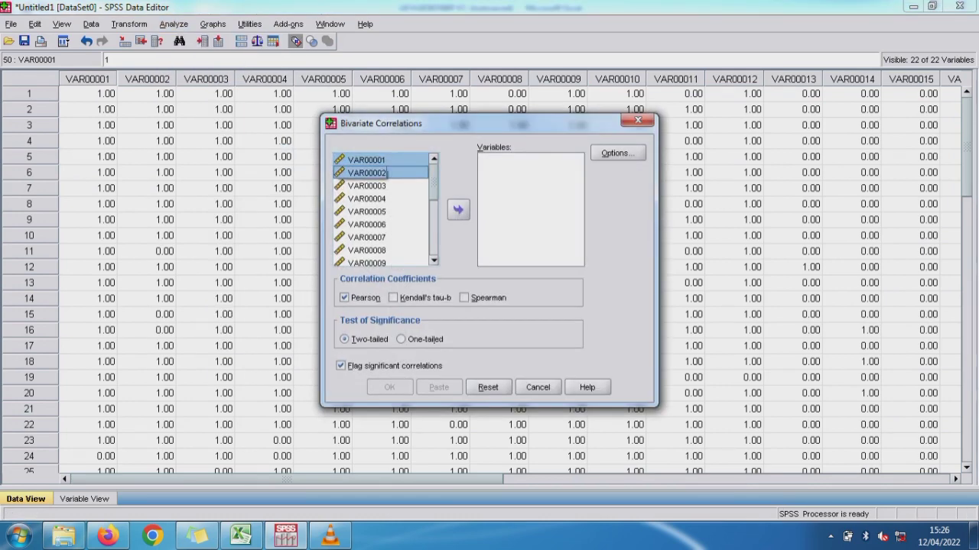
key("ctrl+a")
scroll(386, 173, "down", 5)
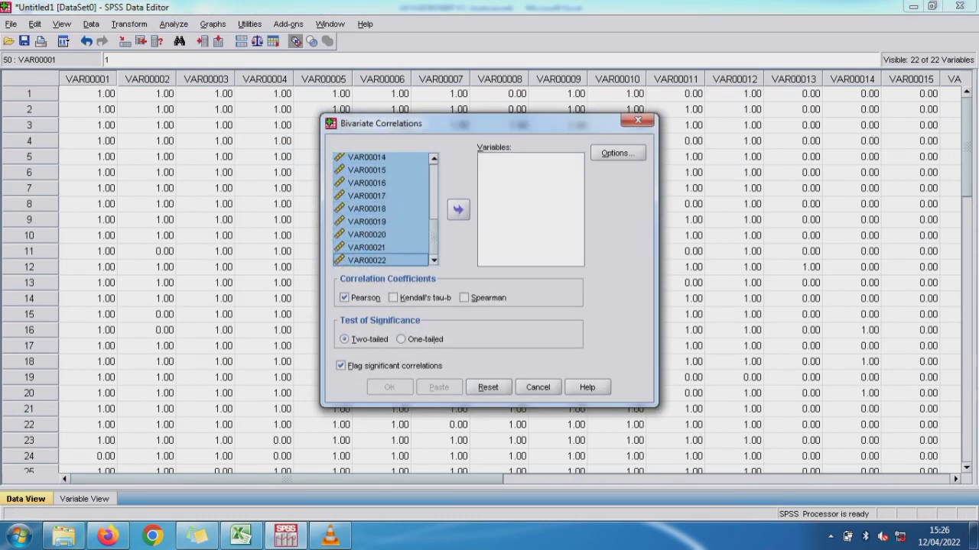
left_click(458, 209)
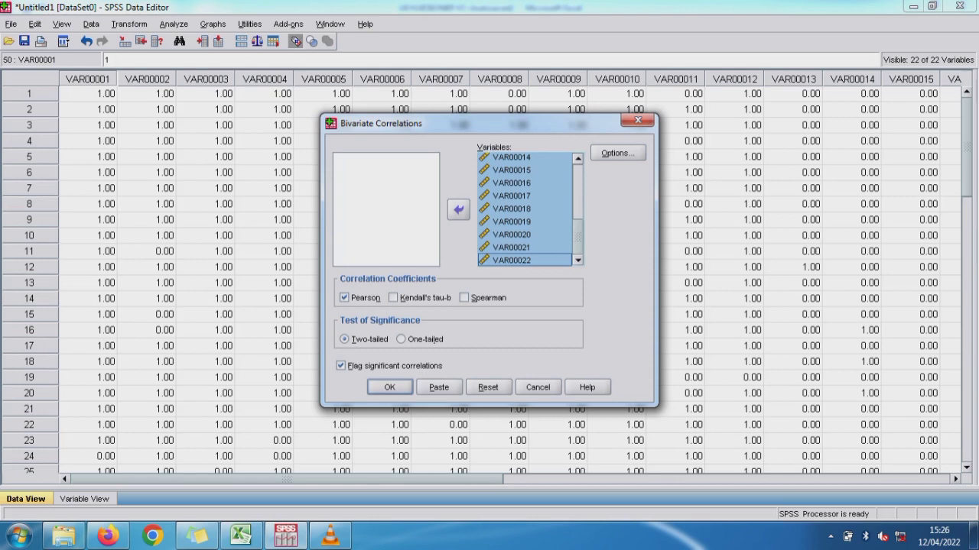
key("Return")
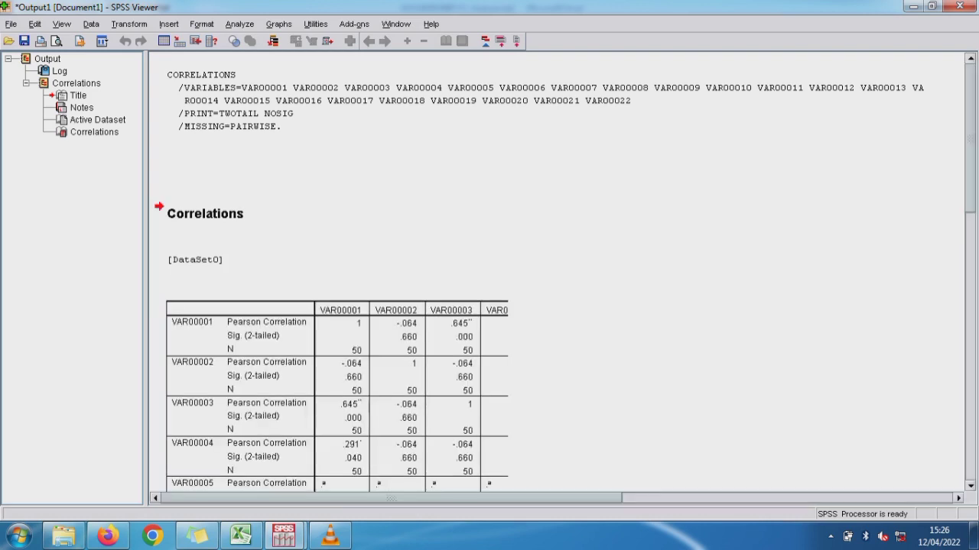
Scroll the Correlations table down to the VAR00022 totals.
scroll(566, 272, "down", 1)
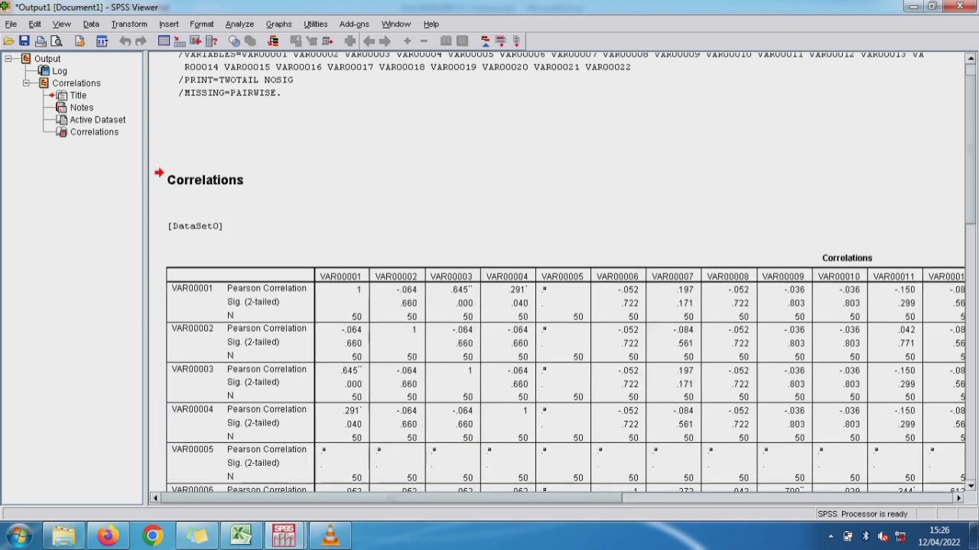
scroll(566, 272, "down", 7)
scroll(565, 271, "down", 4)
scroll(566, 272, "down", 3)
scroll(565, 271, "down", 1)
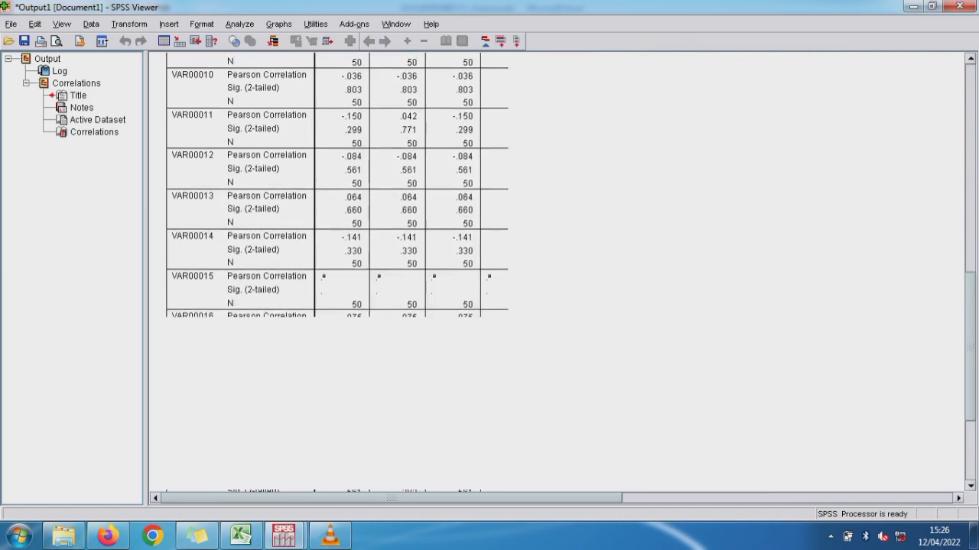
scroll(566, 271, "down", 2)
scroll(566, 271, "down", 2)
scroll(566, 272, "down", 1)
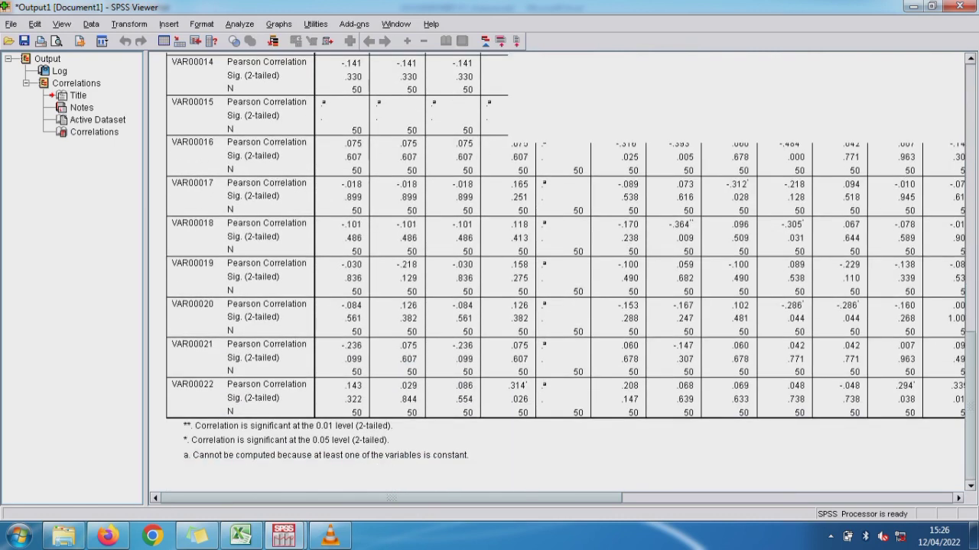
left_click(566, 272)
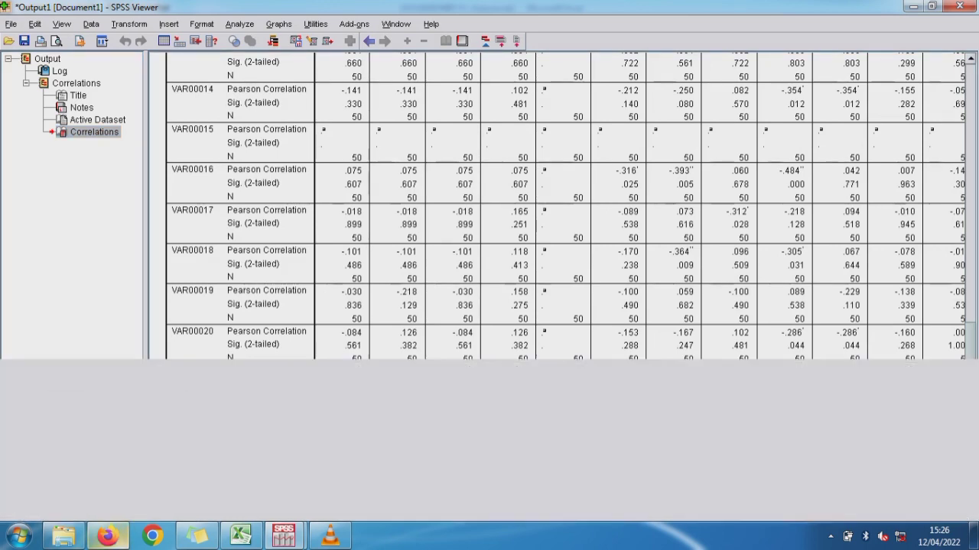
Return to the Excel Data sheet and clear the score selection.
mouse_move(241, 536)
left_click(264, 459)
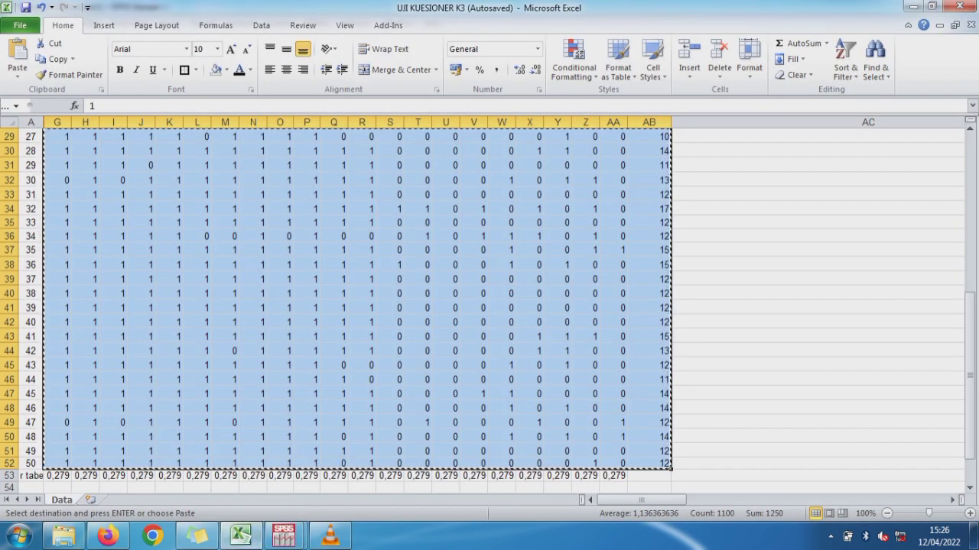
left_click(31, 463)
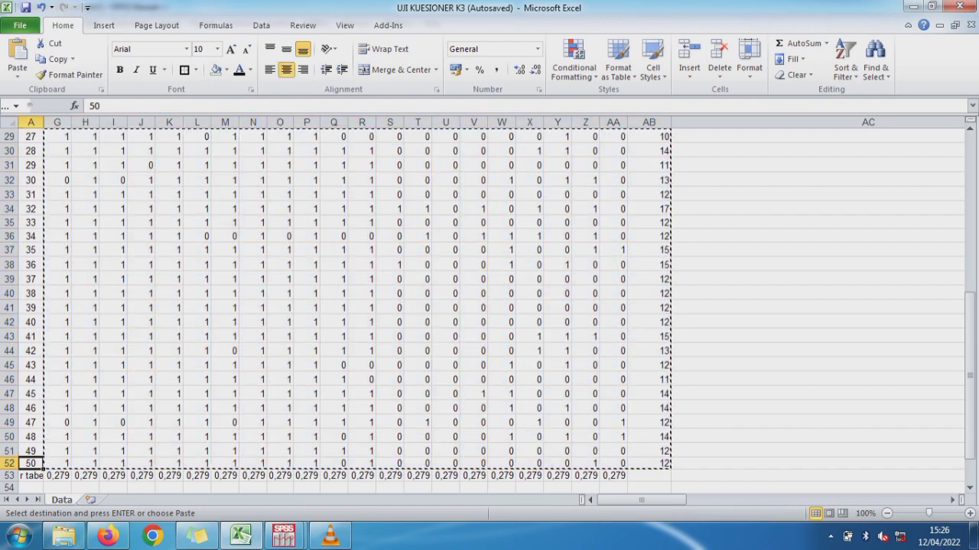
Find the critical r of 0.279 for N = 50 at 5% in tabel r.pdf.
left_click(108, 536)
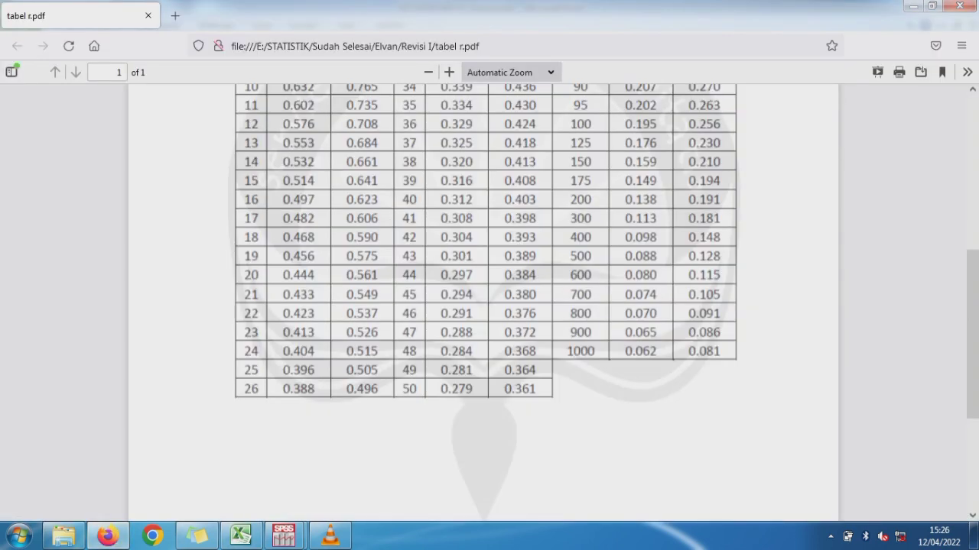
scroll(483, 306, "up", 2)
scroll(483, 306, "up", 3)
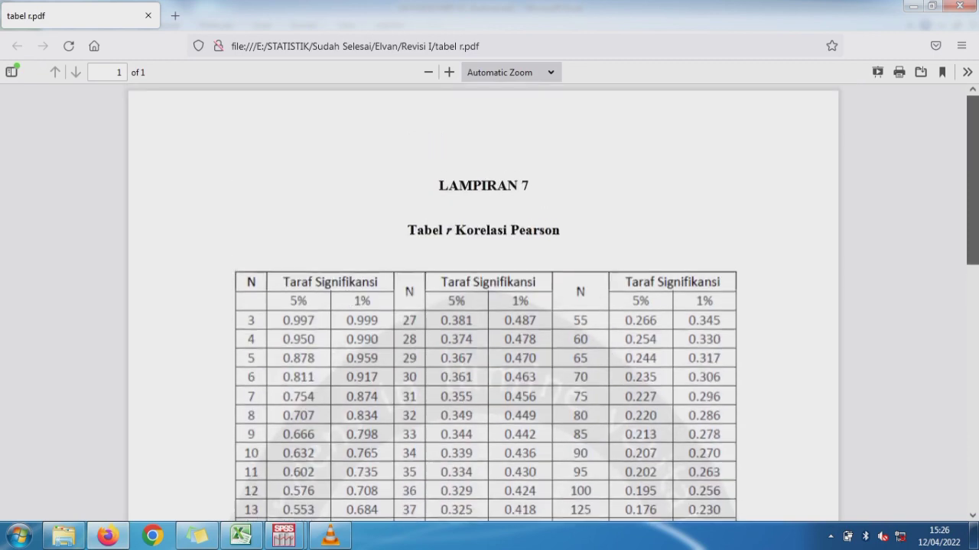
scroll(483, 306, "down", 2)
scroll(483, 306, "down", 2)
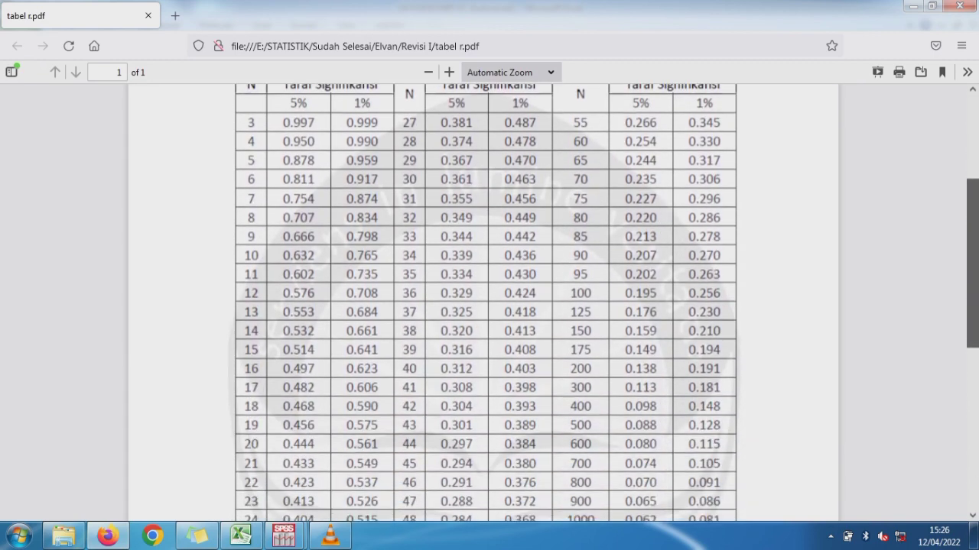
scroll(483, 306, "down", 1)
scroll(483, 306, "down", 1)
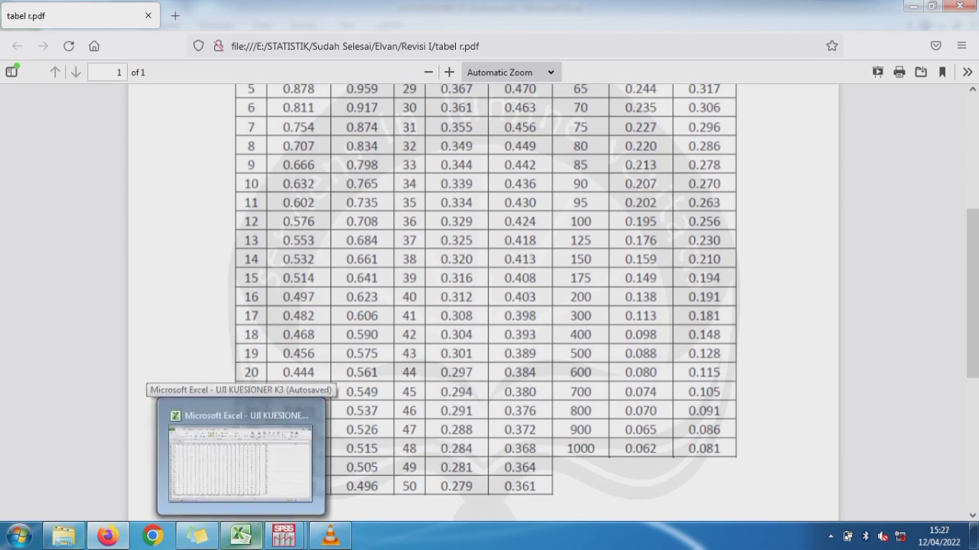
Check the r tabel values and formulas in row 53 starting at G53.
left_click(229, 459)
left_click(58, 476)
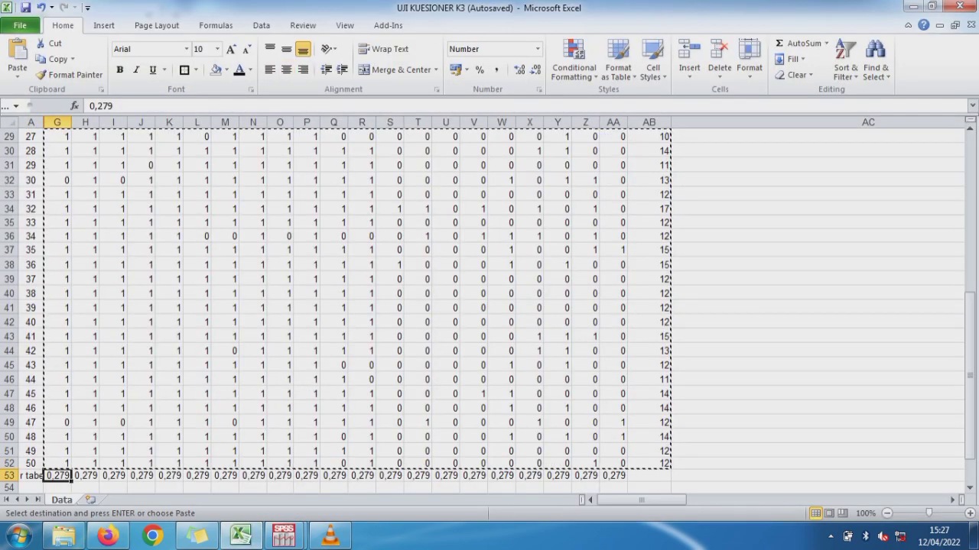
left_click(85, 476)
key("Right")
key("Right")
key("Right")
key("Right")
key("Right")
key("Right")
key("Right")
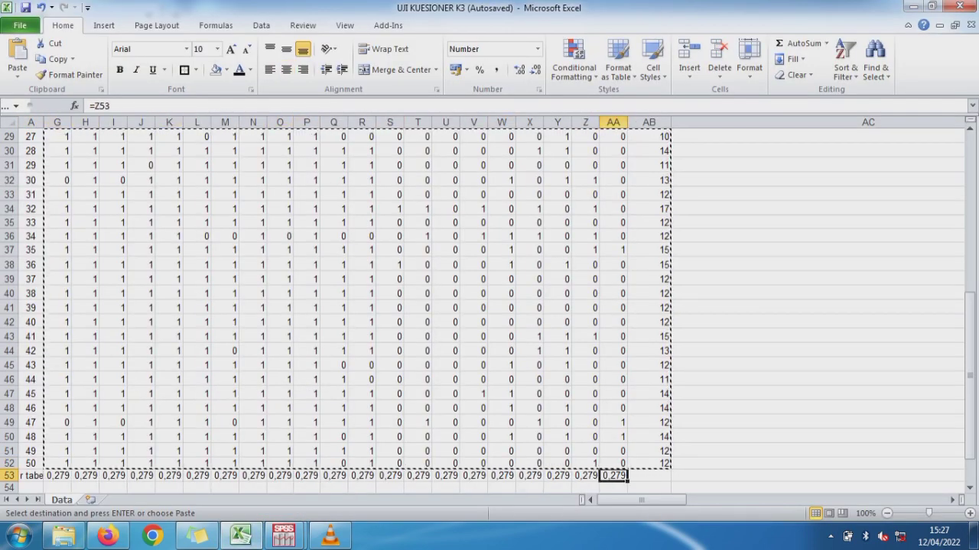
Restore down the SPSS correlation output window to reveal Excel behind it.
mouse_move(285, 535)
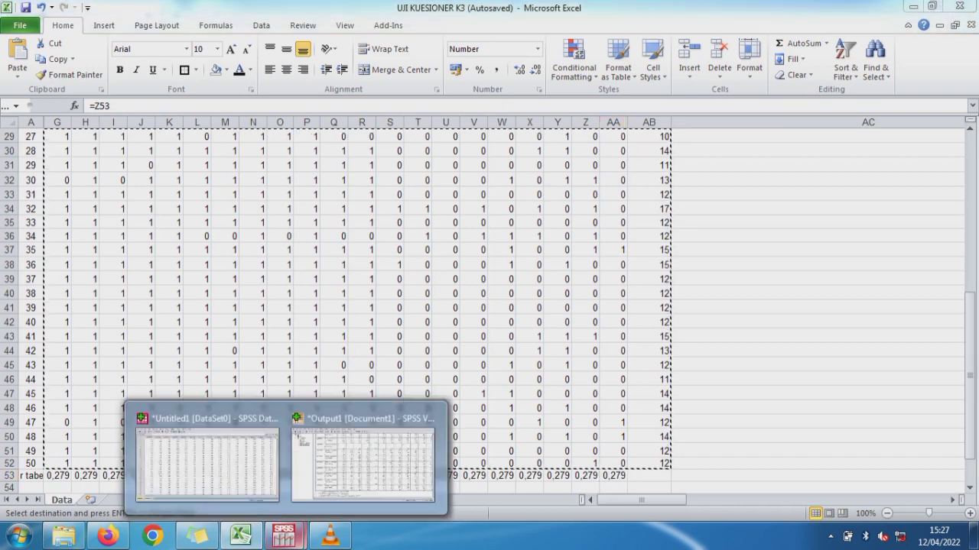
left_click(359, 451)
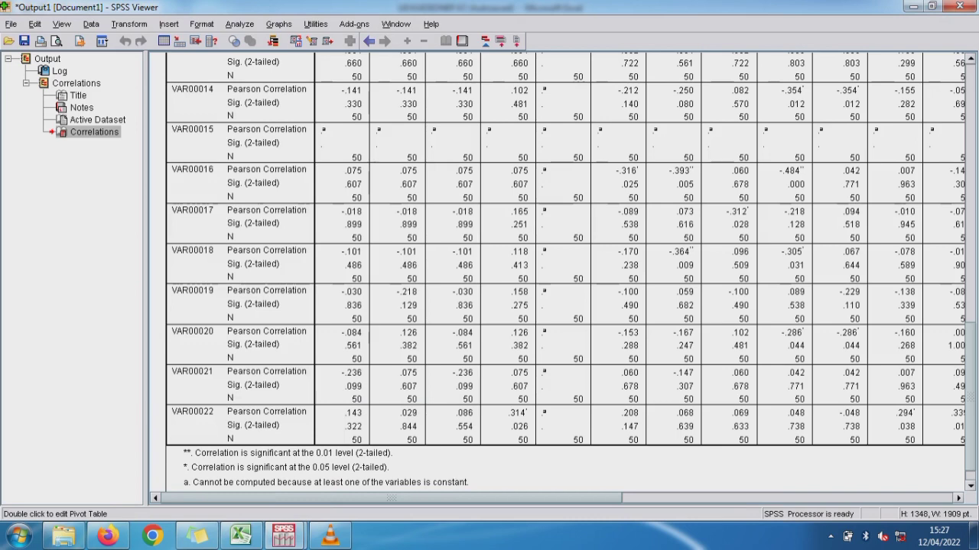
left_click(930, 6)
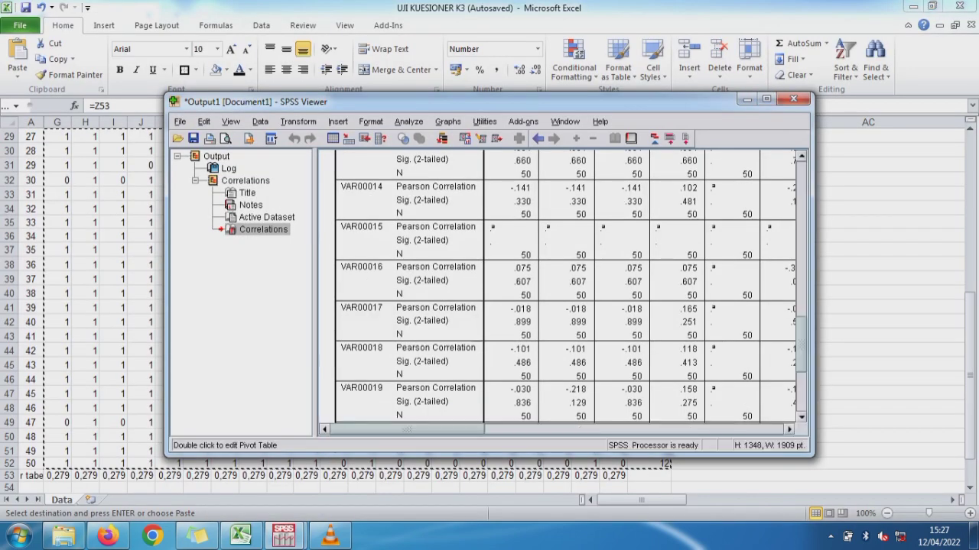
Place SPSS output full-height on the right and shrink Excel beside it, with G54 selected.
left_click_drag(489, 94, 490, 0)
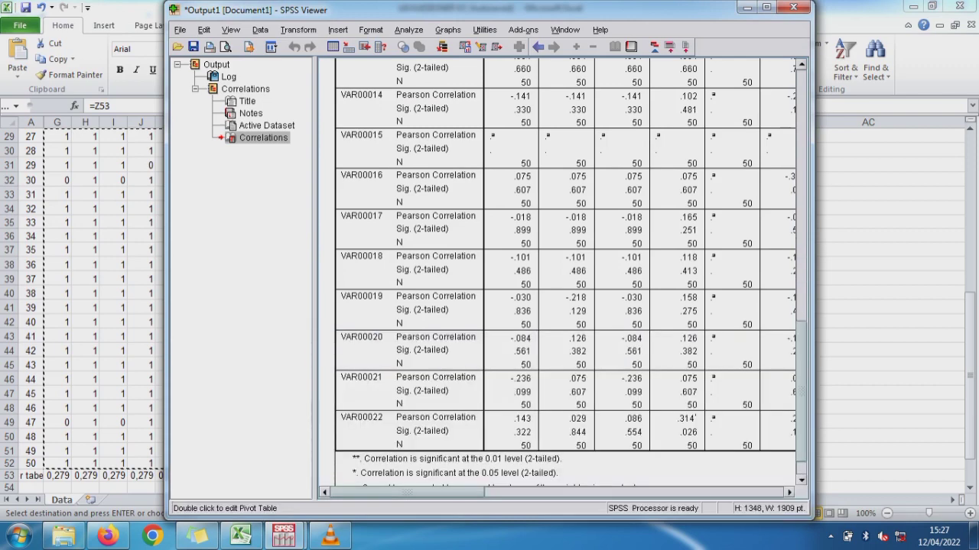
left_click_drag(489, 9, 656, 10)
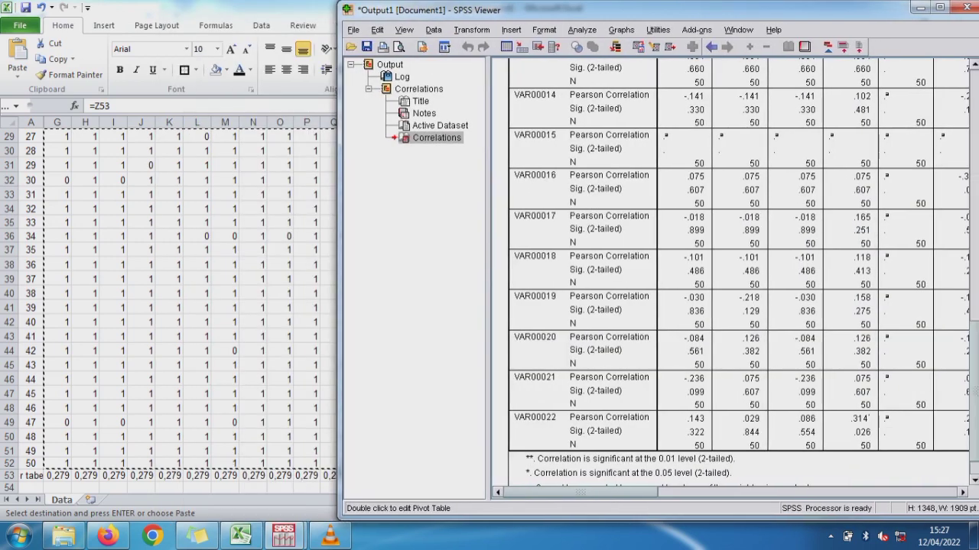
left_click(240, 536)
left_click(56, 487)
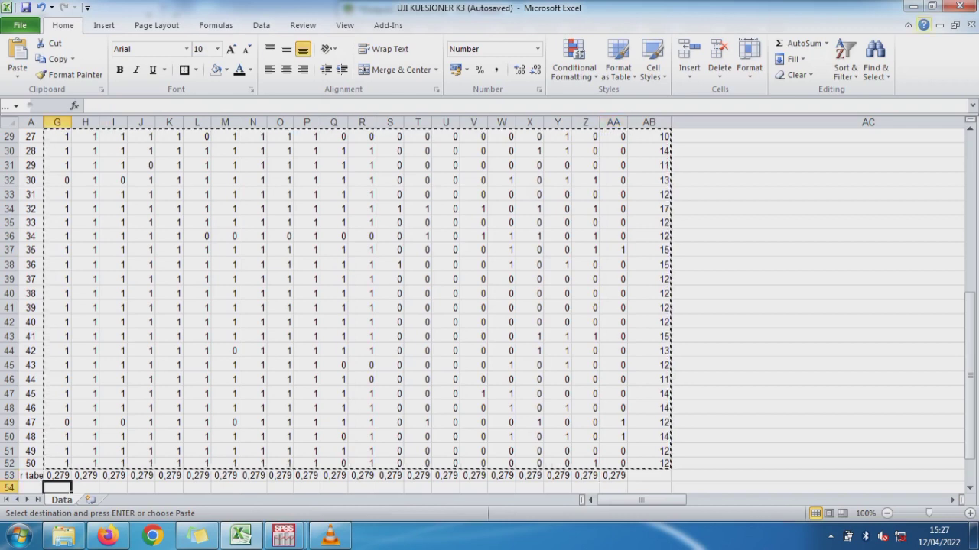
left_click(931, 7)
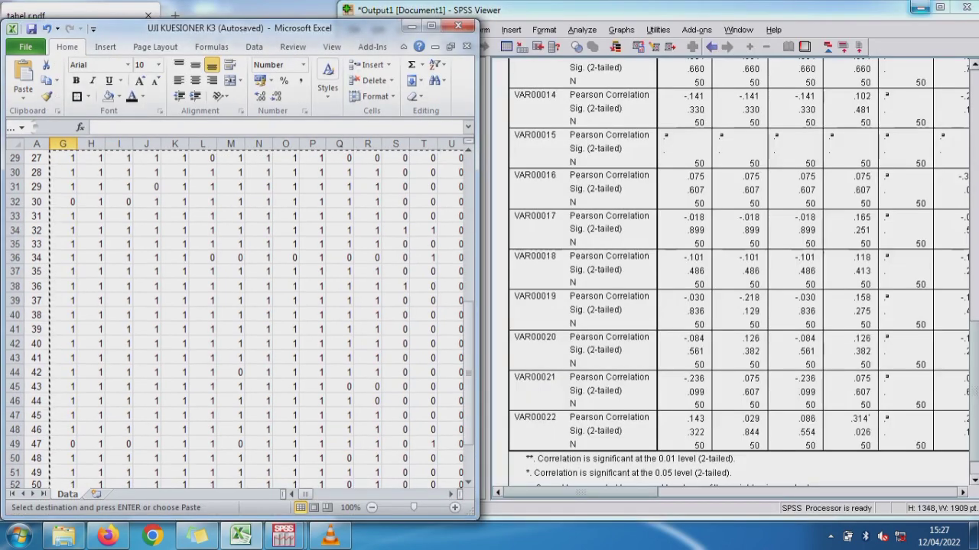
Start a PEARSON formula in G54 using item range G3:G52.
left_click(468, 373)
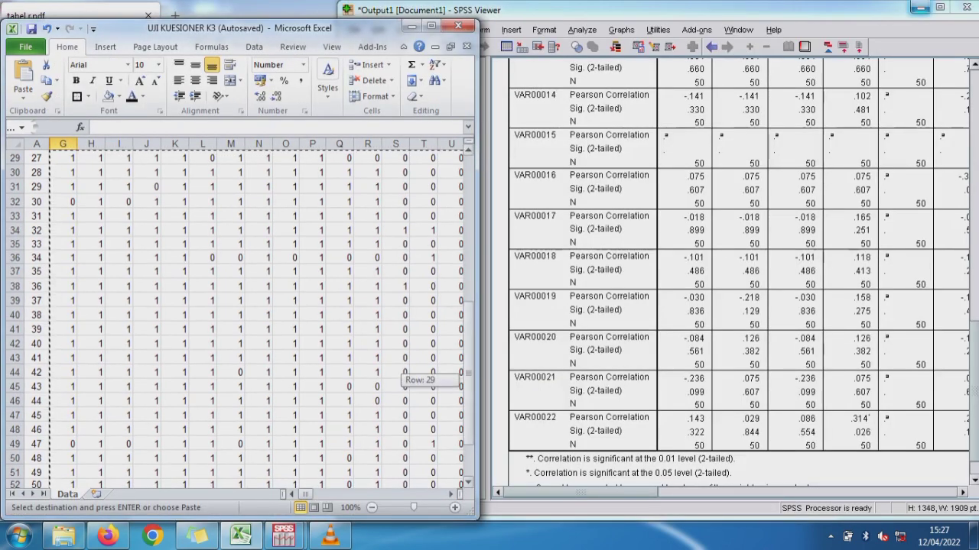
left_click_drag(468, 373, 468, 382)
type("=pe")
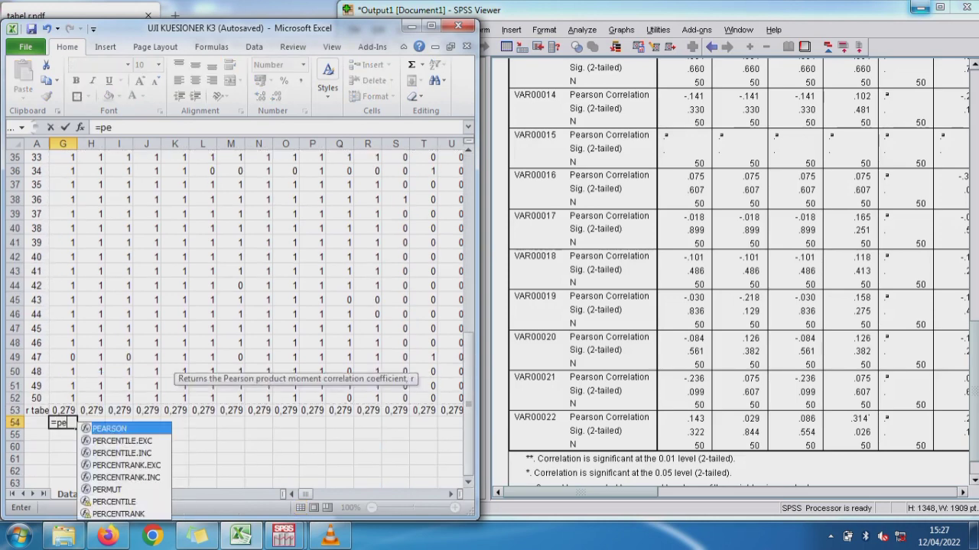
type("a")
key("Tab")
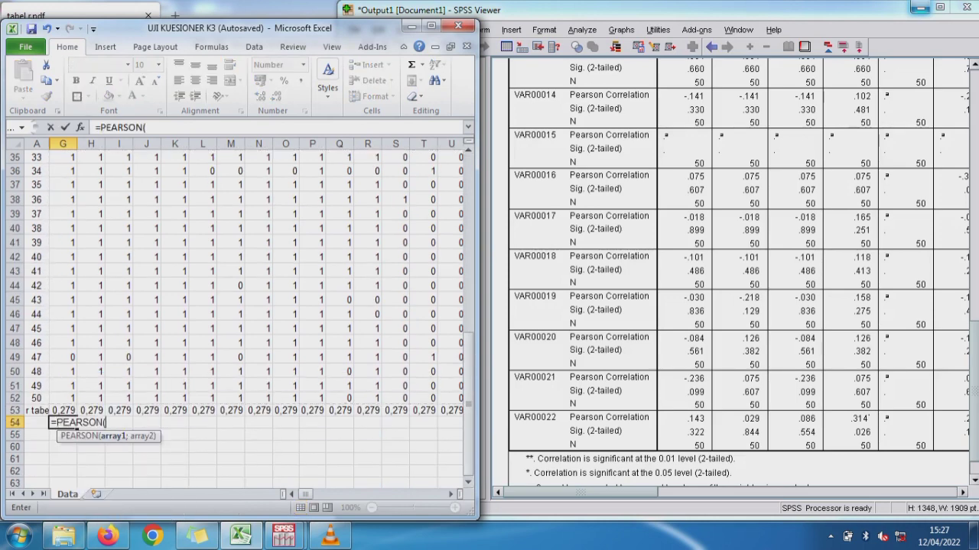
key("Up")
key("ctrl+Up")
key("Down")
key("Down")
key("ctrl+shift+Down")
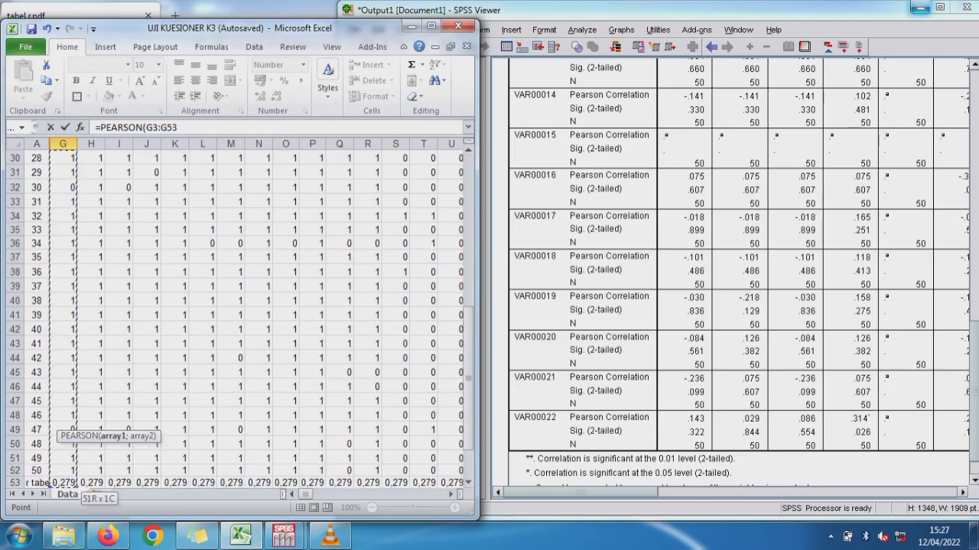
key("shift+Up")
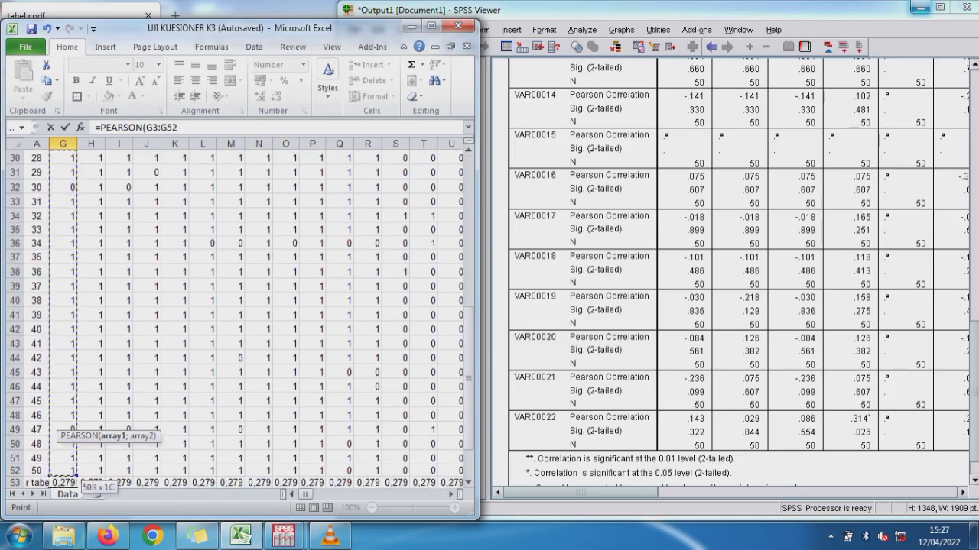
type(";")
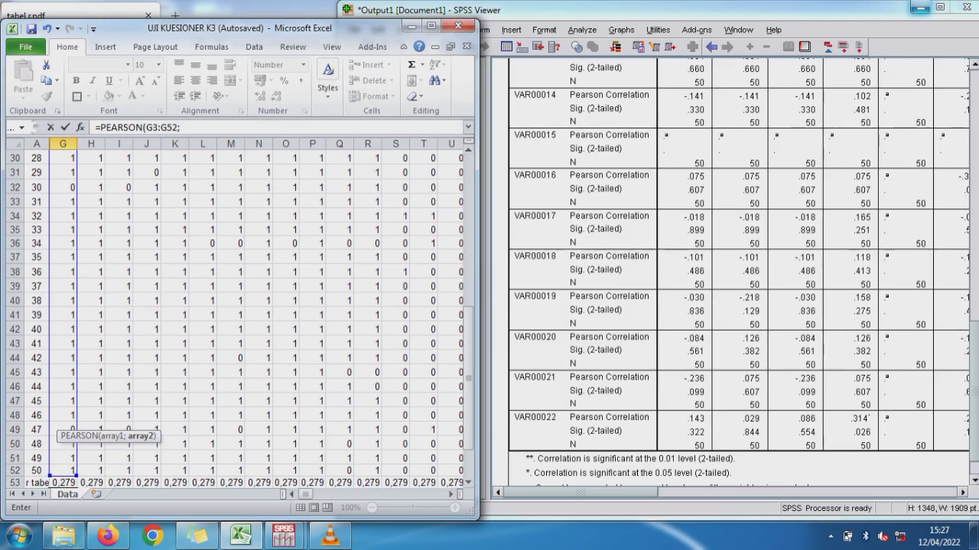
Finish the formula with absolute totals $AB$3:$AB$52 and commit it.
left_click_drag(479, 344, 850, 344)
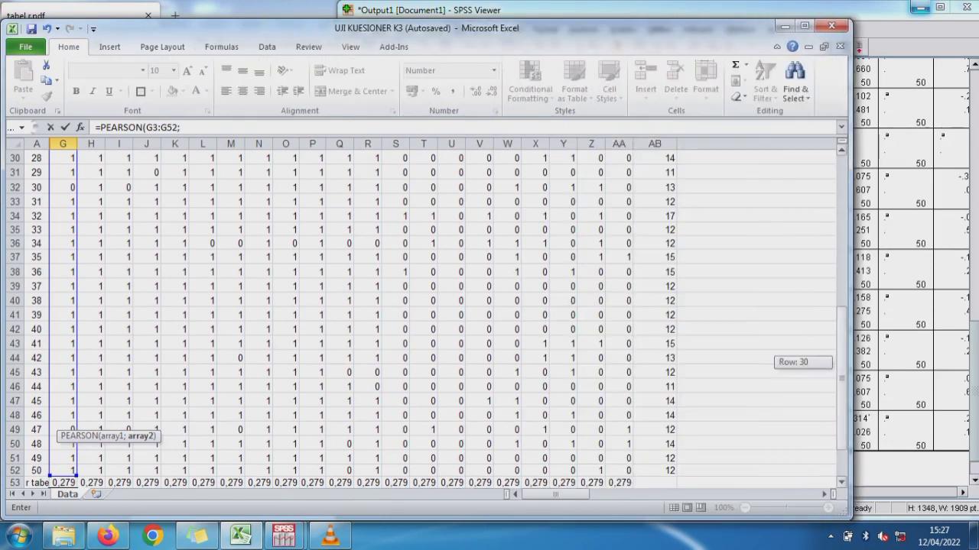
left_click_drag(841, 382, 841, 199)
left_click_drag(655, 182, 658, 472)
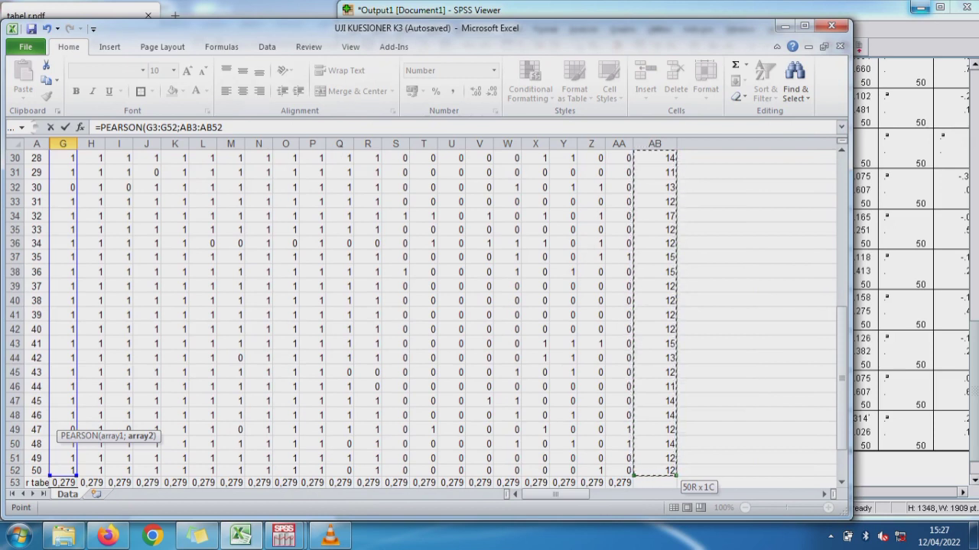
type(")")
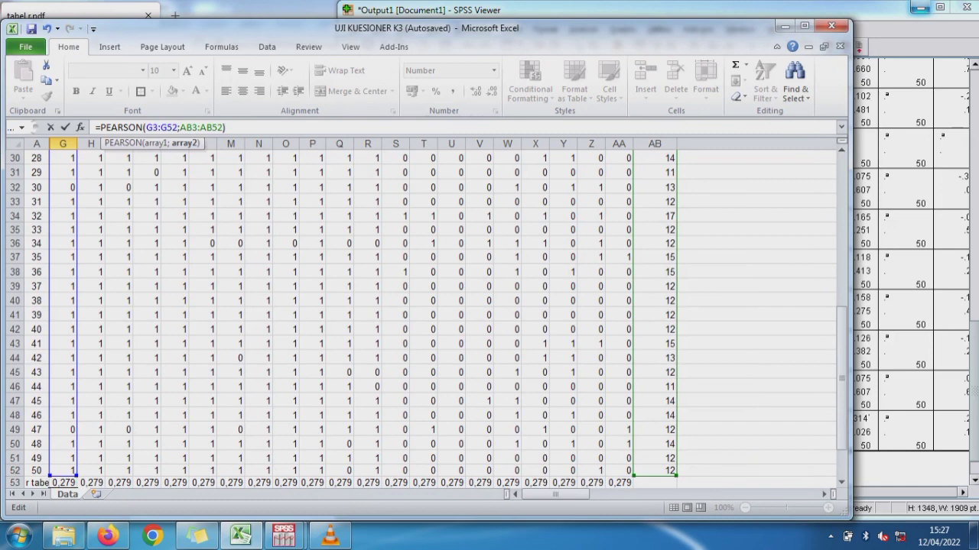
key("F4")
left_click(222, 127)
key("F4")
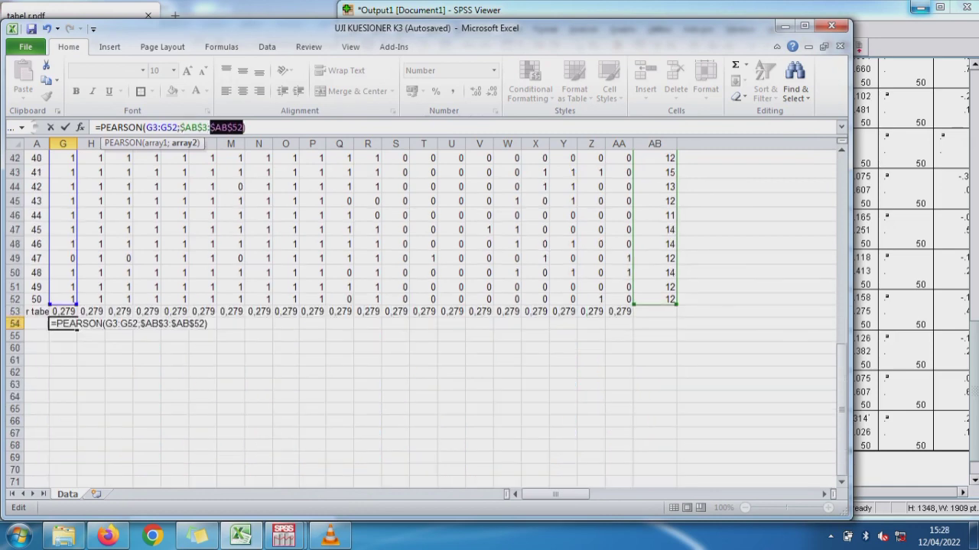
key("ctrl+Return")
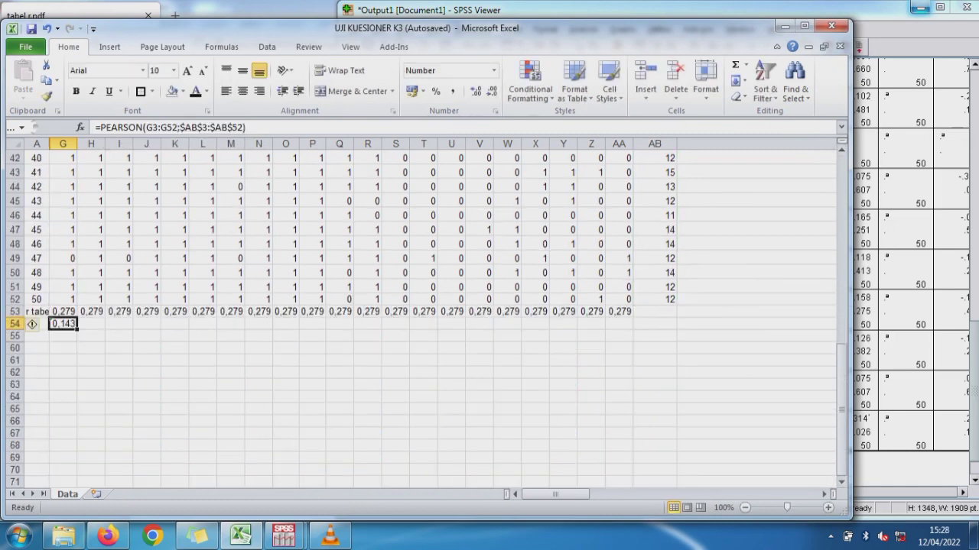
Fill the PEARSON formula across row 54 through column AA.
left_click_drag(851, 260, 550, 260)
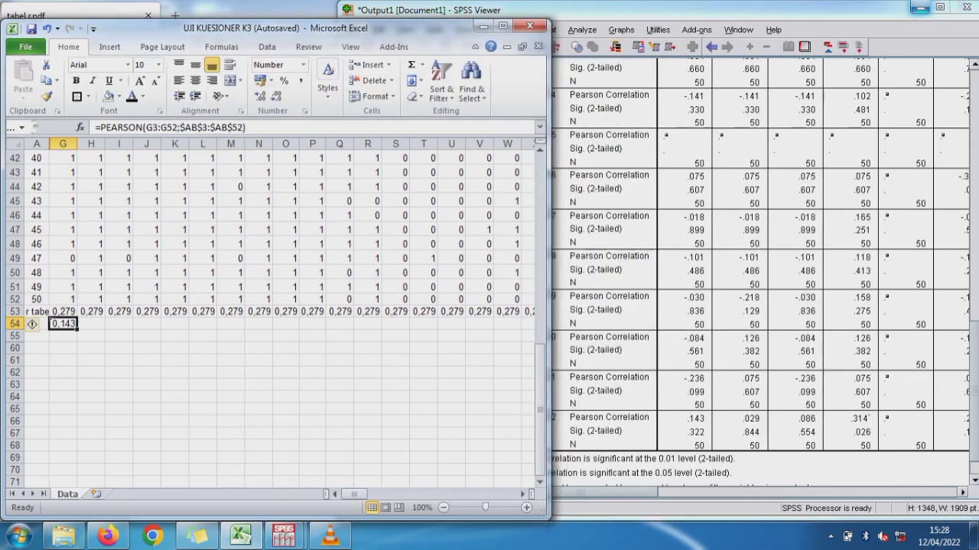
left_click_drag(77, 329, 489, 327)
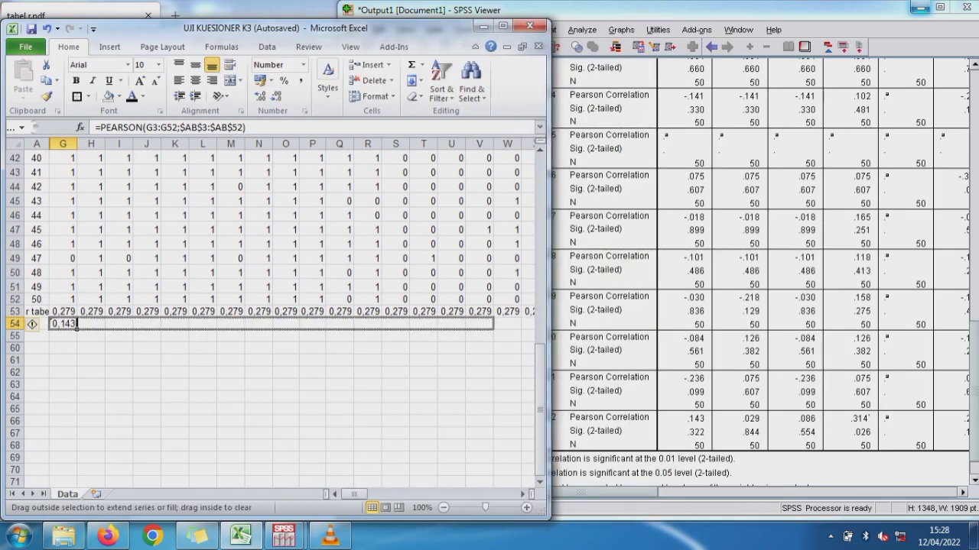
mouse_move(494, 327)
left_mouse_down()
mouse_move(531, 366)
mouse_move(99, 311)
mouse_move(99, 324)
left_mouse_up()
left_click(66, 347)
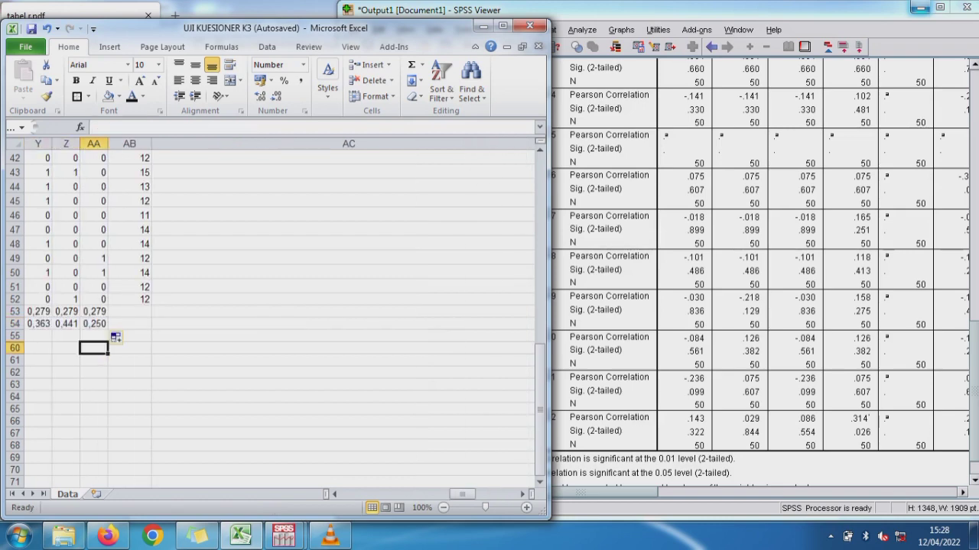
key("Left")
key("Left")
key("Left")
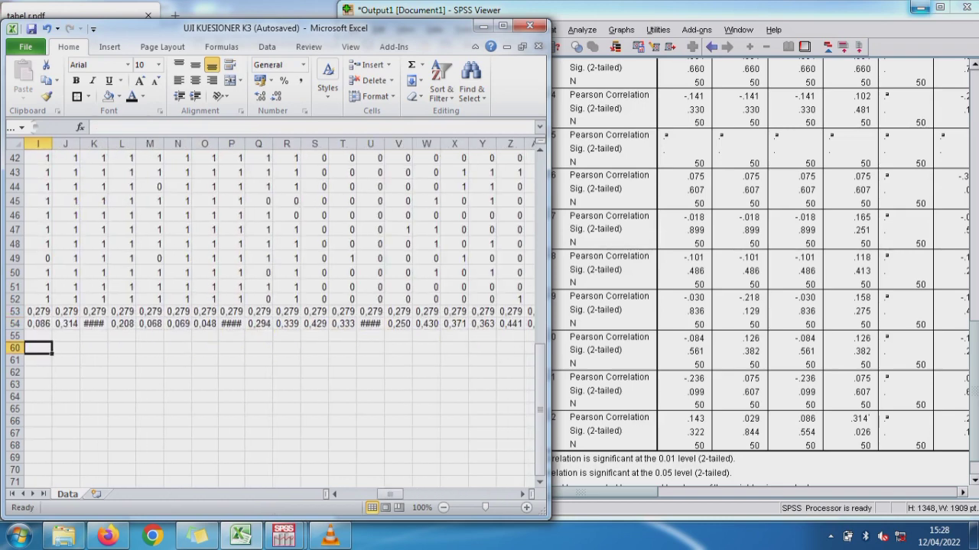
Widen column K to show the #DIV/0! result in K54.
left_click(176, 324)
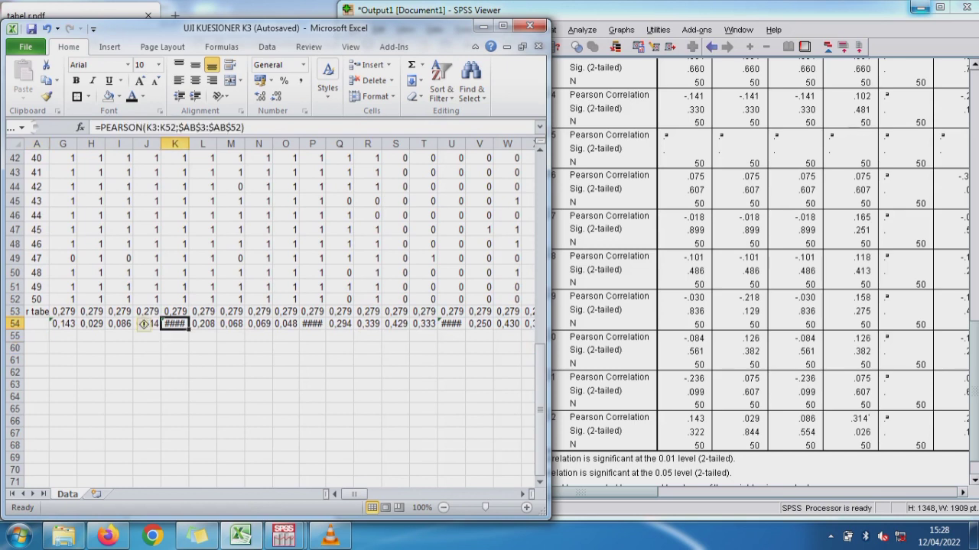
left_click_drag(188, 144, 252, 143)
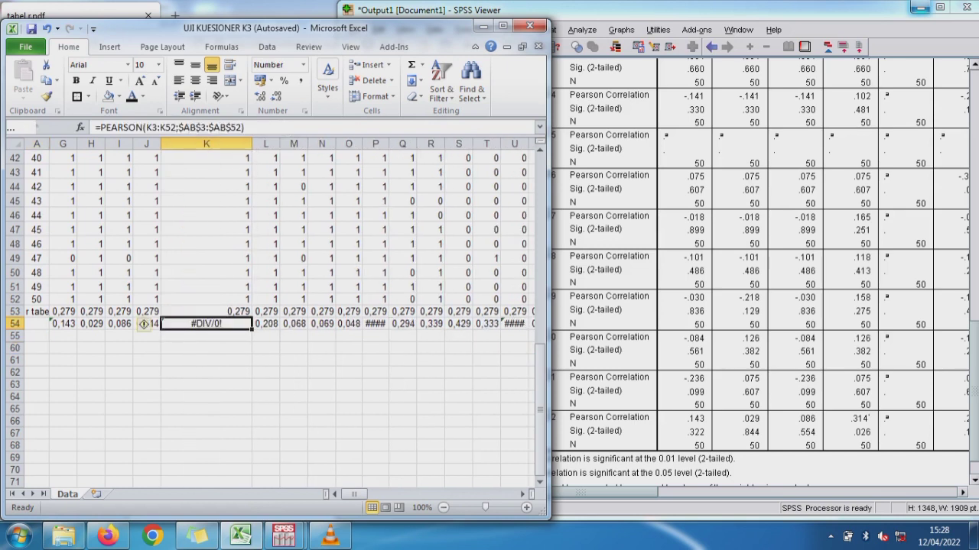
key("alt+Tab")
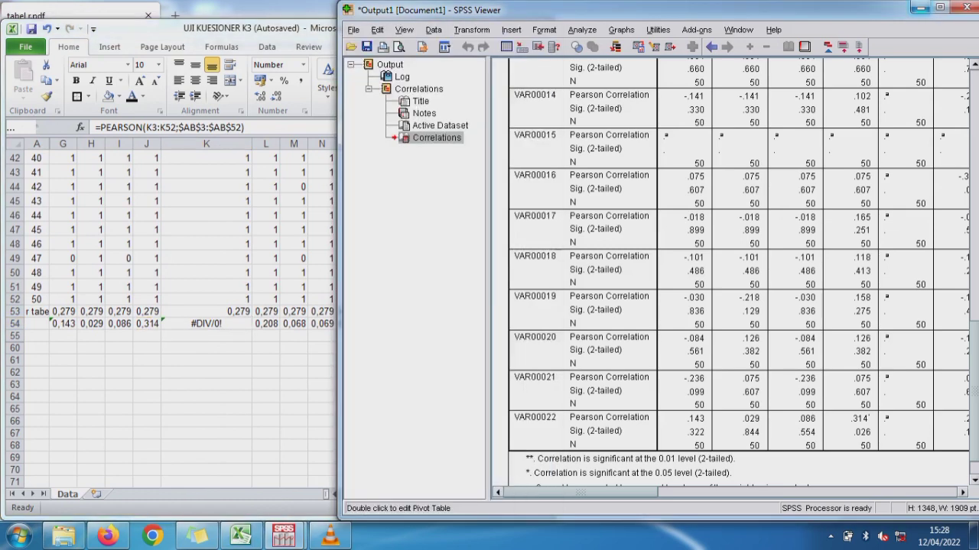
key("alt+Tab")
left_click_drag(541, 398, 540, 365)
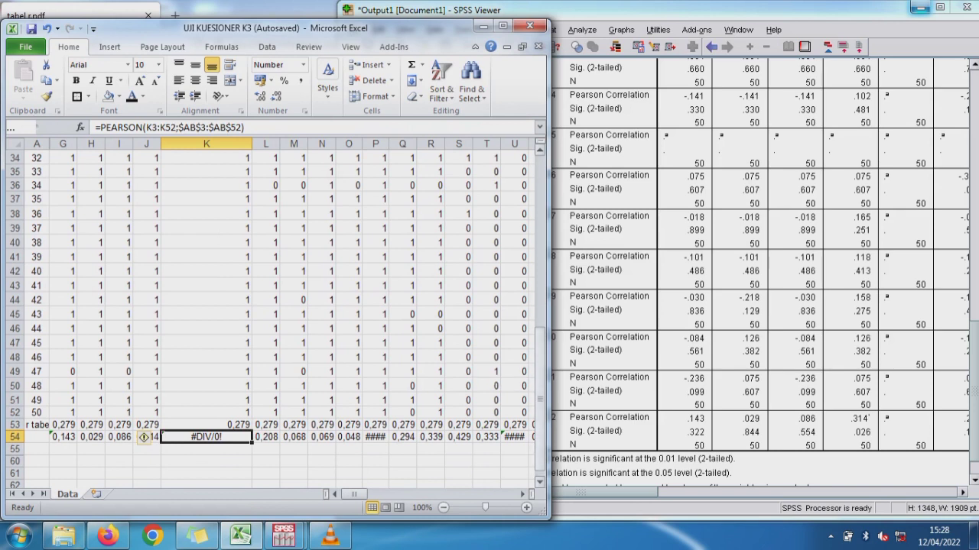
left_click(147, 462)
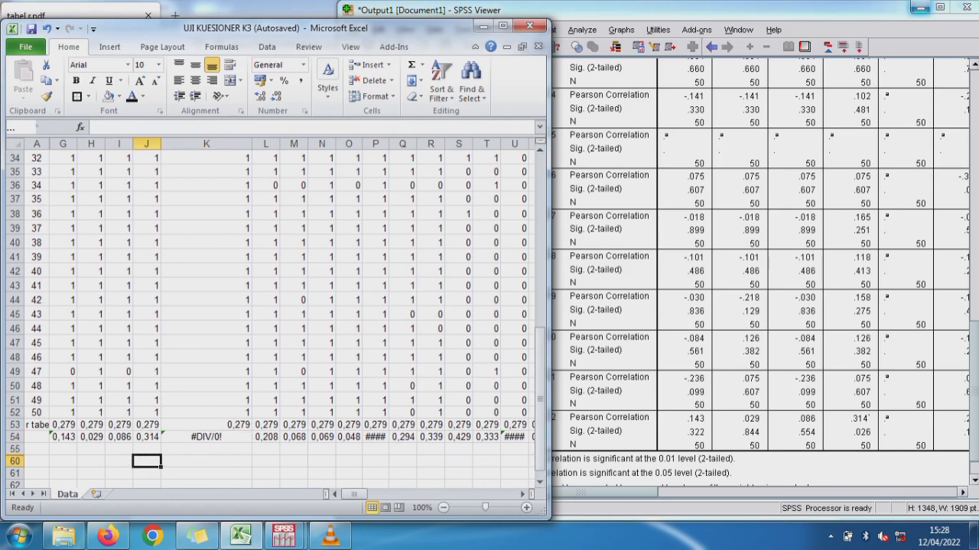
Fill J53:J54 yellow as a valid item, undoing an accidental text colour.
left_click_drag(146, 424, 146, 437)
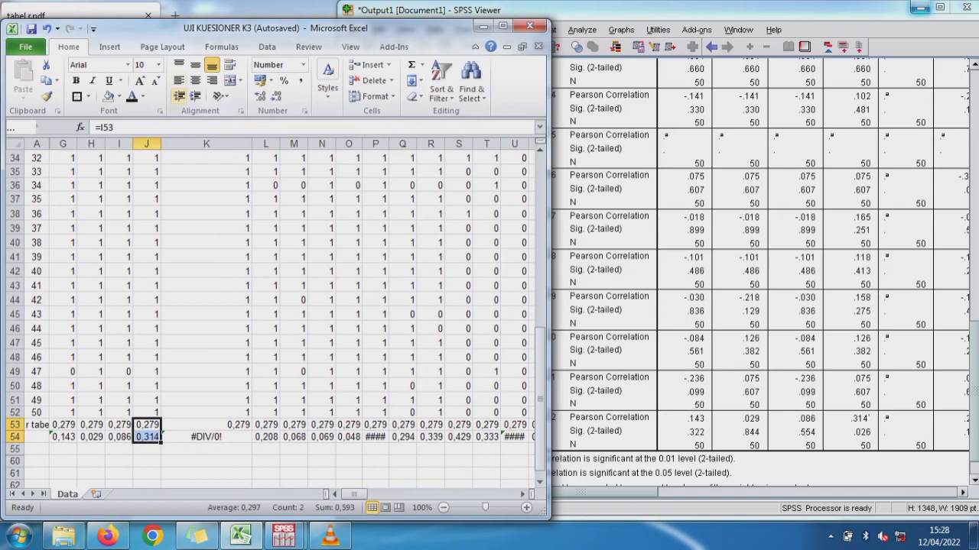
left_click(143, 97)
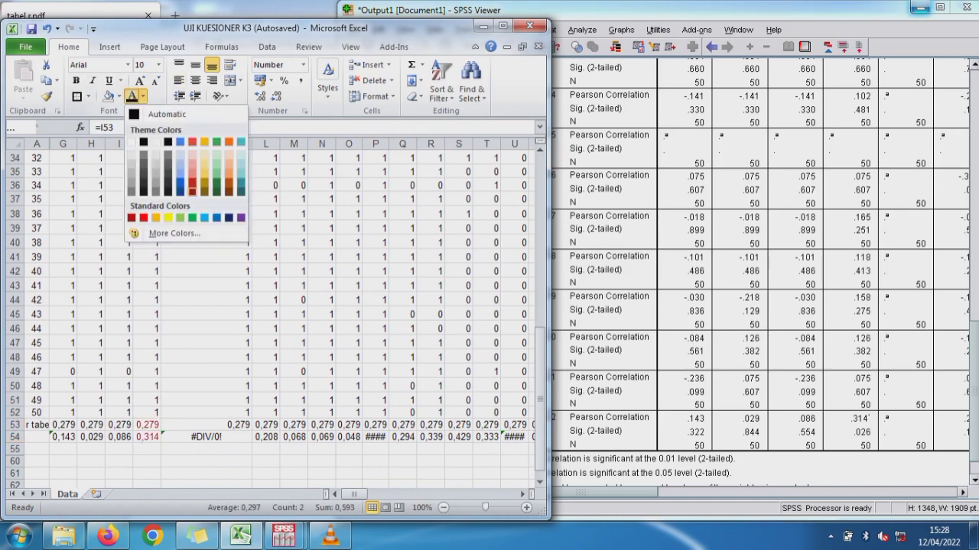
left_click(173, 207)
key("ctrl+z")
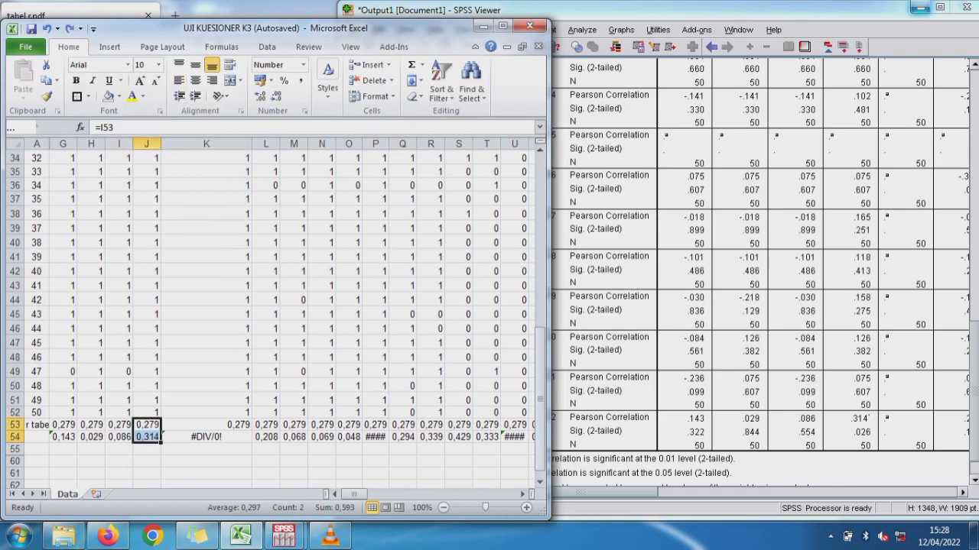
left_click(118, 96)
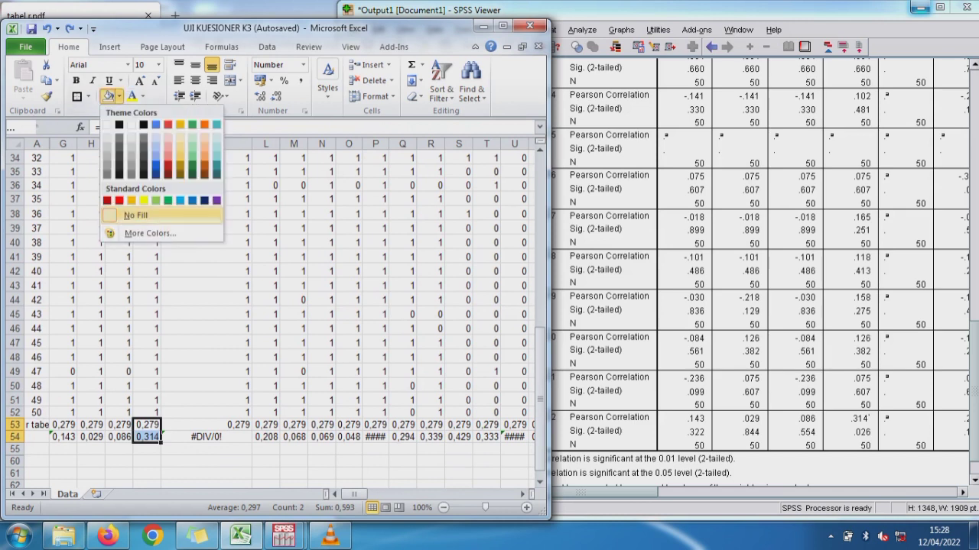
left_click(146, 201)
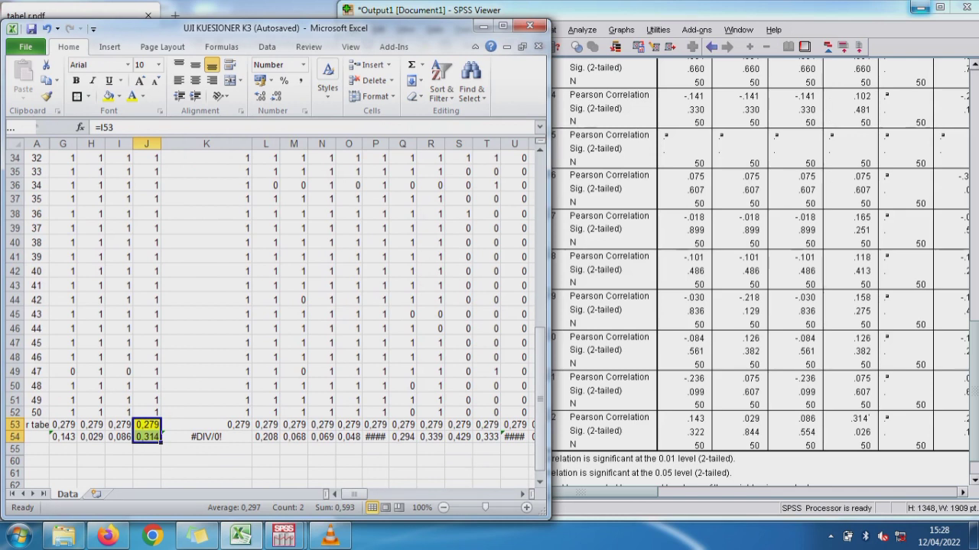
Fill Q53:Q54, R53:T54 and W53:Z54 yellow as valid items.
left_click_drag(403, 424, 402, 436)
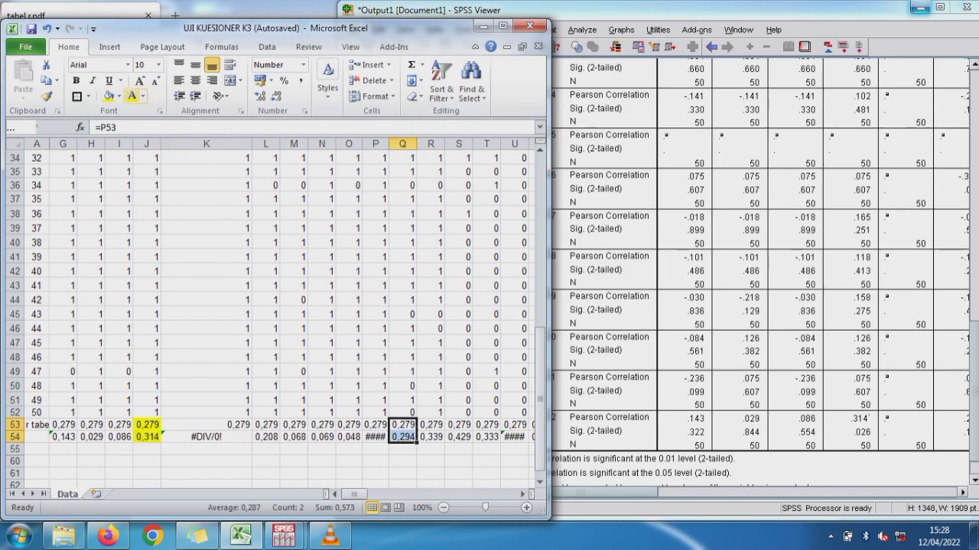
left_click(108, 96)
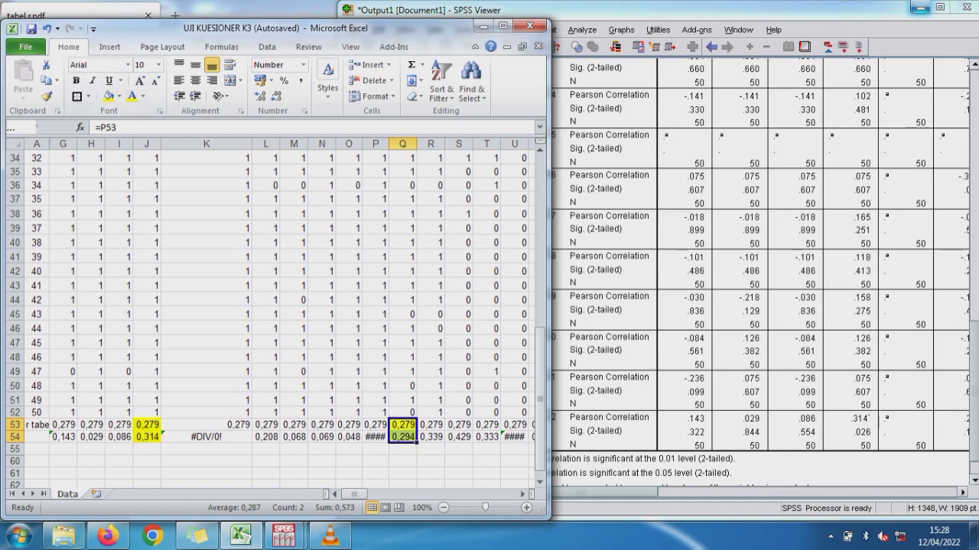
left_click_drag(430, 424, 486, 437)
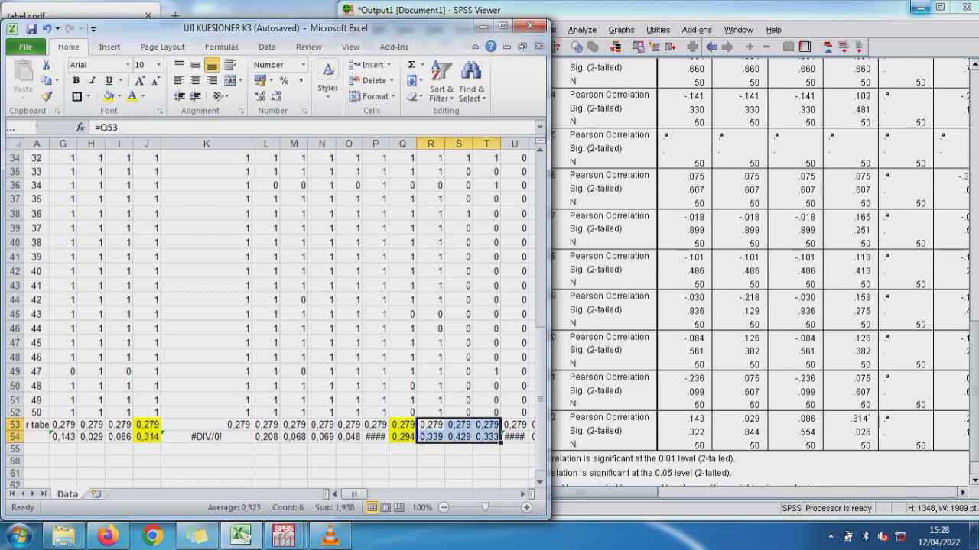
left_click(109, 96)
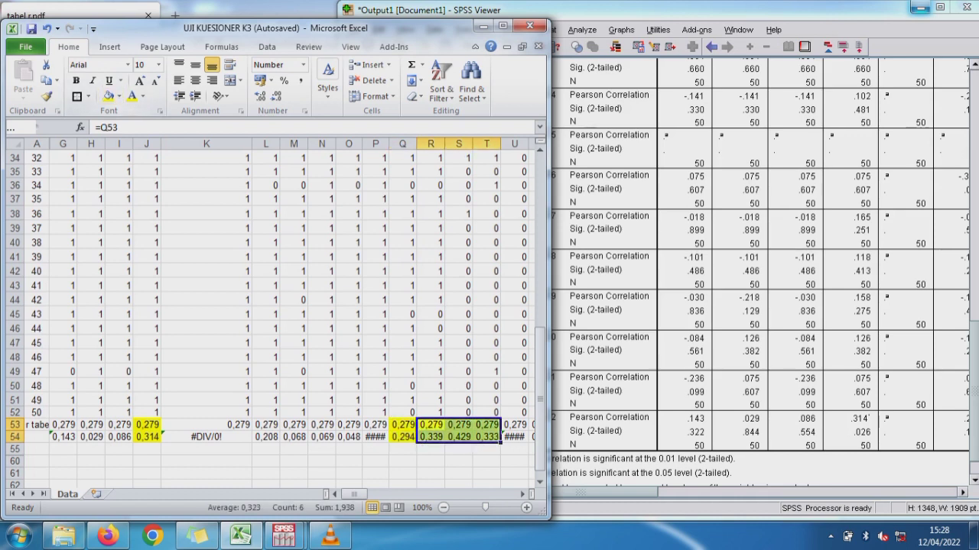
left_click_drag(354, 494, 413, 494)
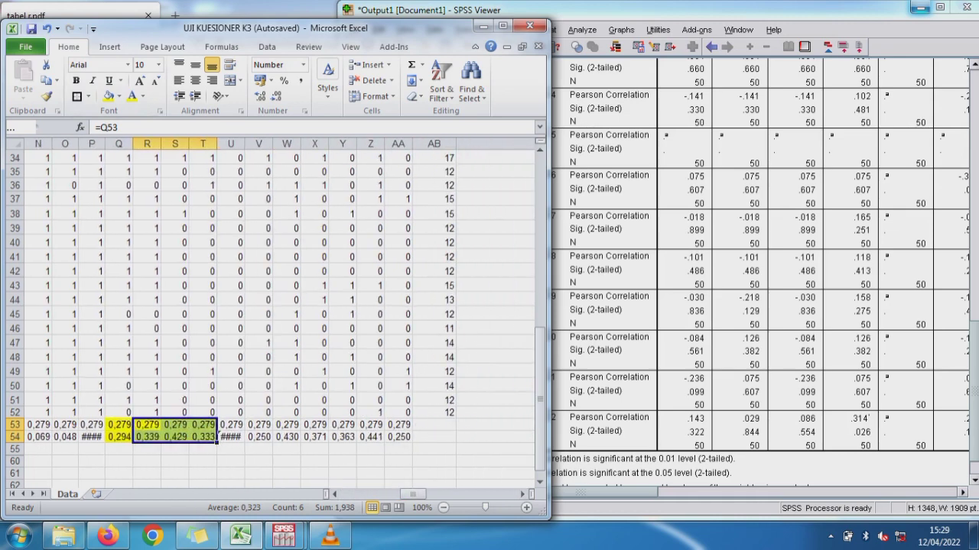
left_click_drag(287, 425, 371, 437)
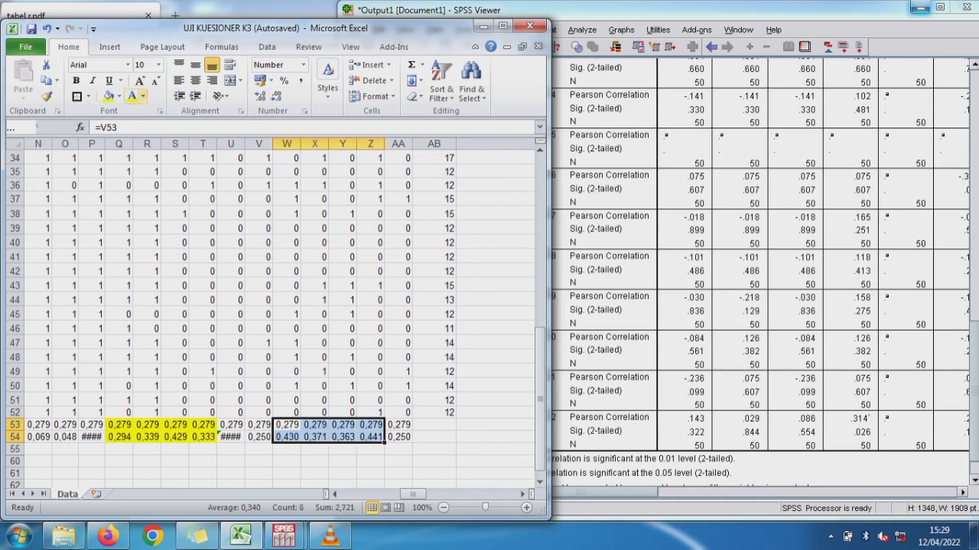
left_click(109, 96)
Review the highlighted items along row 55, then return to the SPSS output.
key("Down")
key("Down")
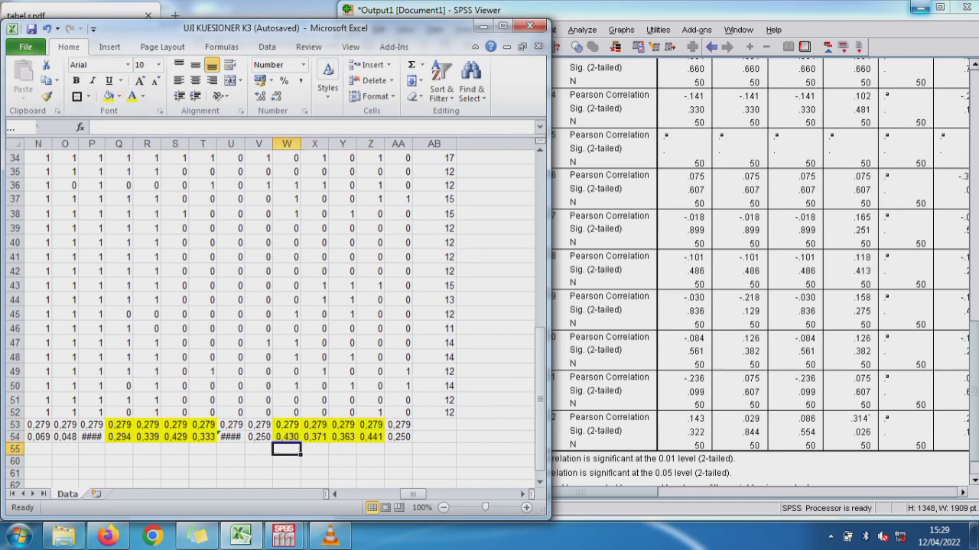
key("Left")
key("Left")
key("Left")
key("Left")
key("Left")
key("Left")
key("Left")
key("Left")
key("Left")
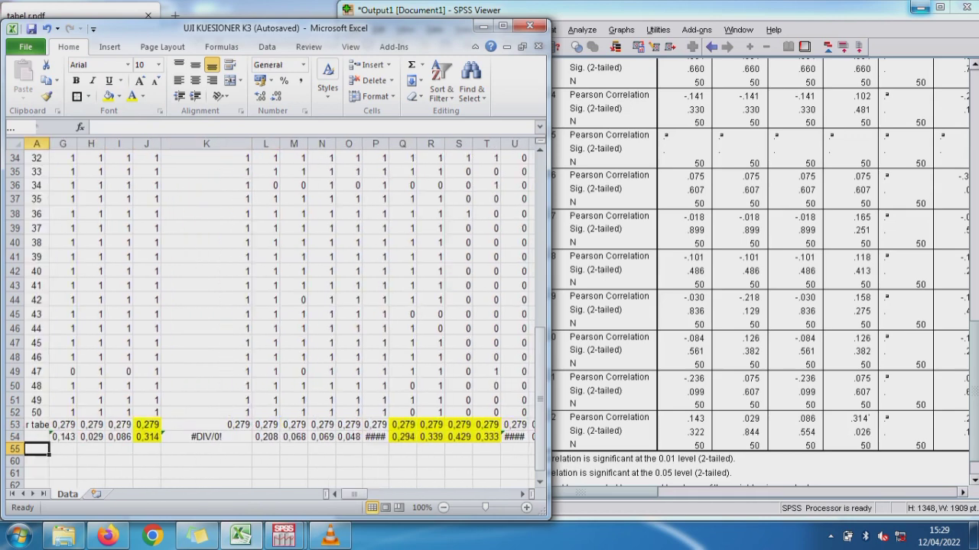
key("Right")
key("Right")
key("Right")
key("Right")
key("Right")
key("Right")
key("Right")
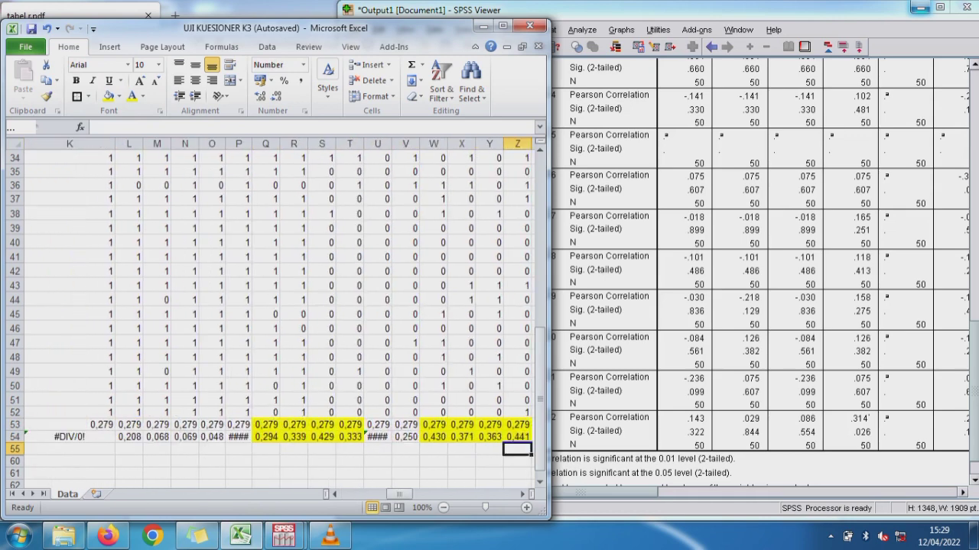
key("Right")
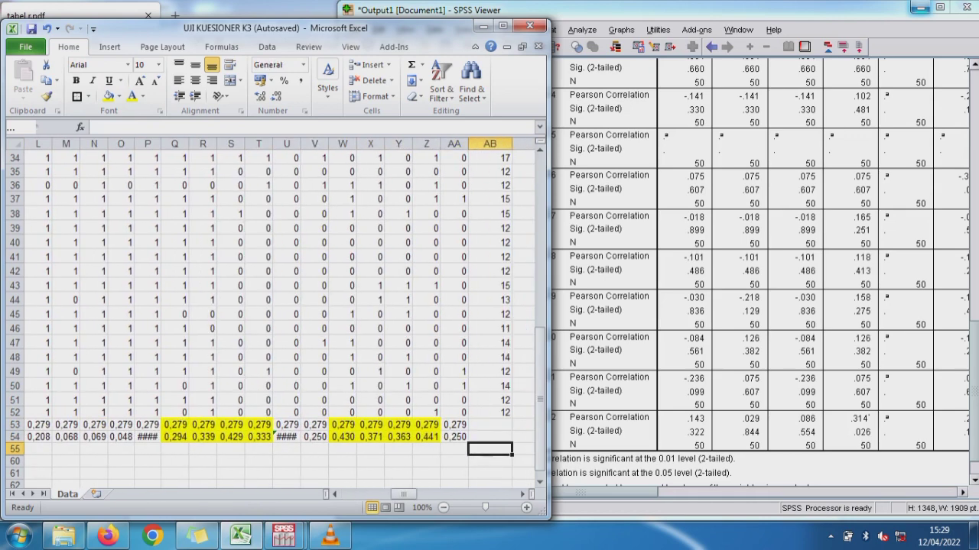
key("alt+Tab")
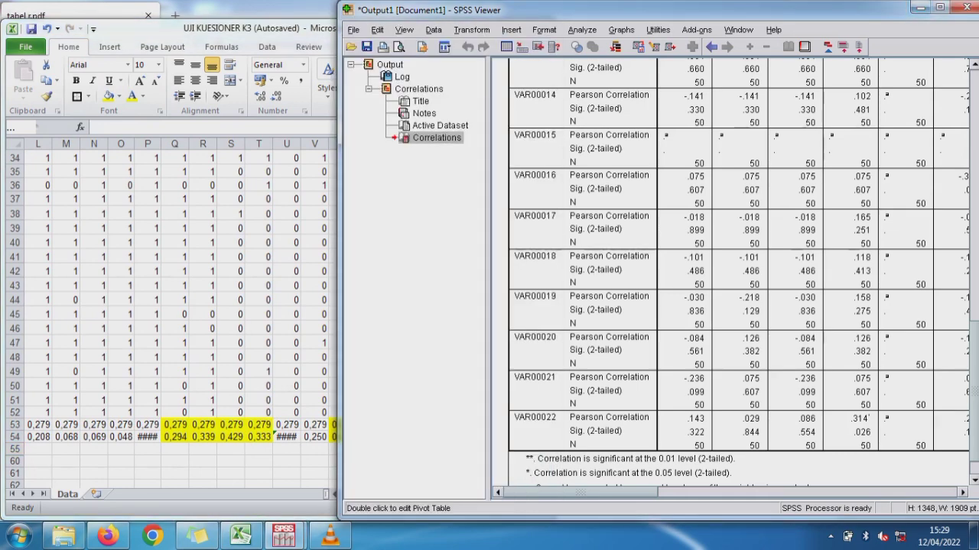
Set up a Reliability Analysis with VAR00001–VAR00021 as items.
left_click(284, 536)
left_click(212, 459)
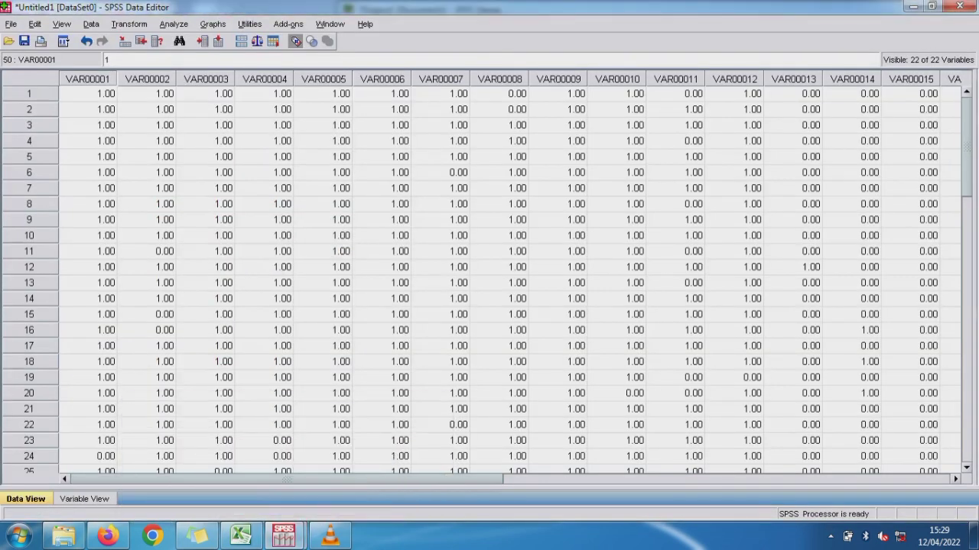
left_click(173, 23)
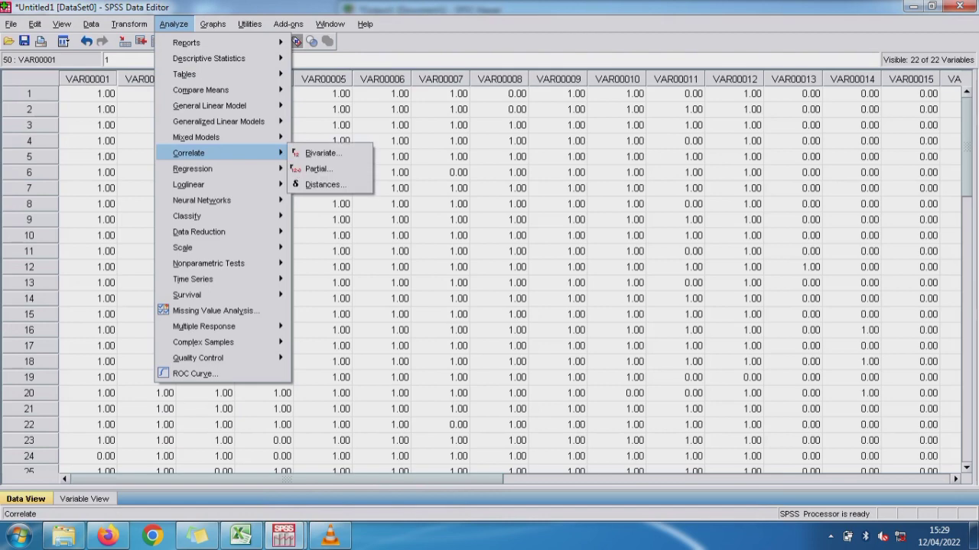
mouse_move(195, 137)
mouse_move(183, 247)
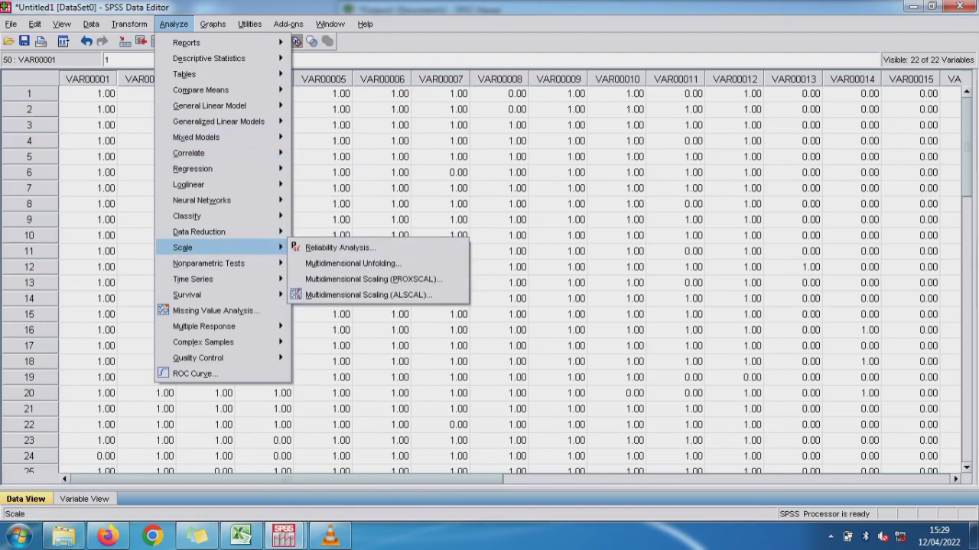
left_click(339, 247)
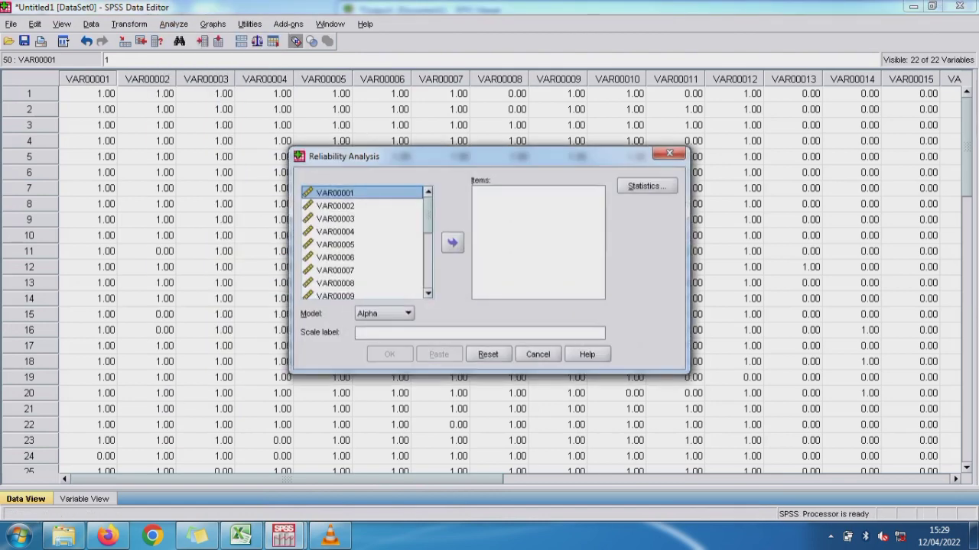
left_click_drag(334, 193, 359, 295)
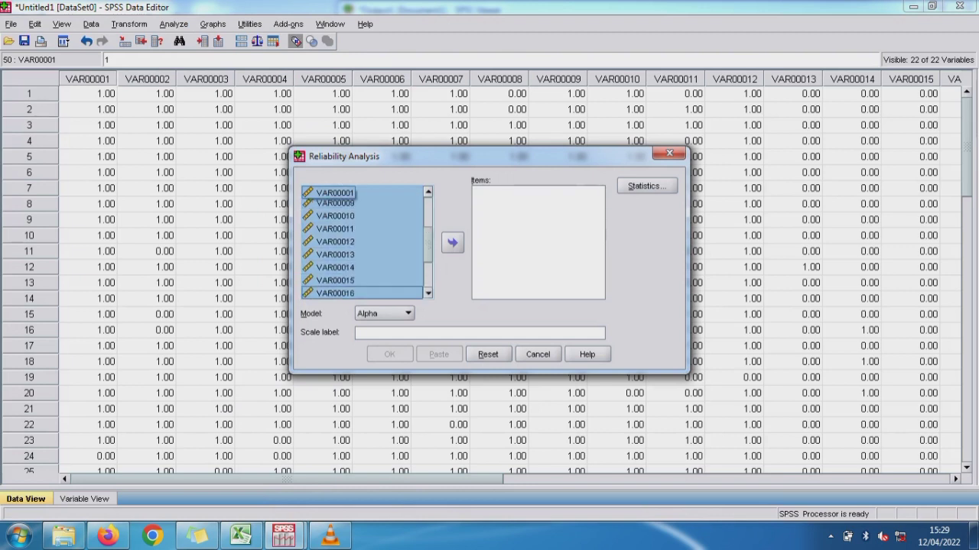
left_click(452, 242)
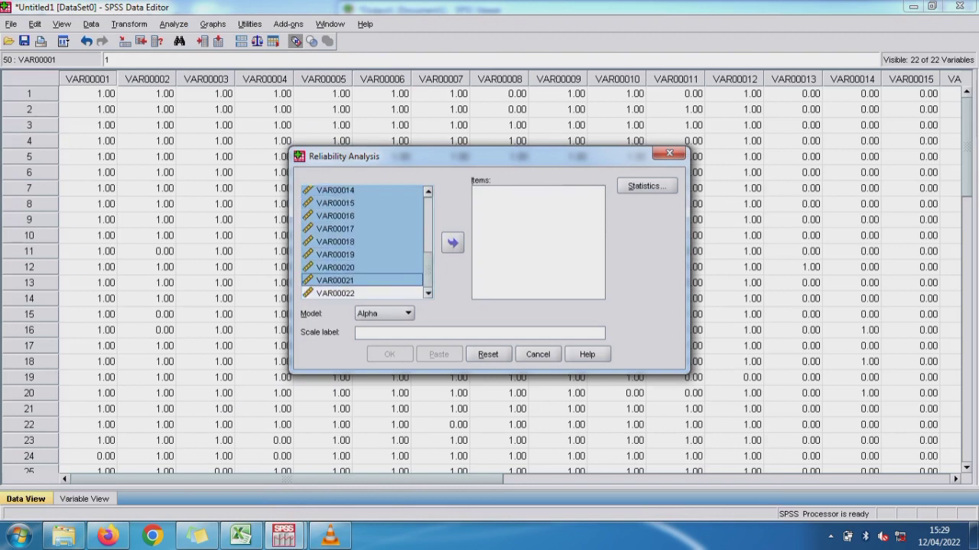
Run it with the Alpha model (α = .200, 21 items) and return to Excel.
left_click(407, 314)
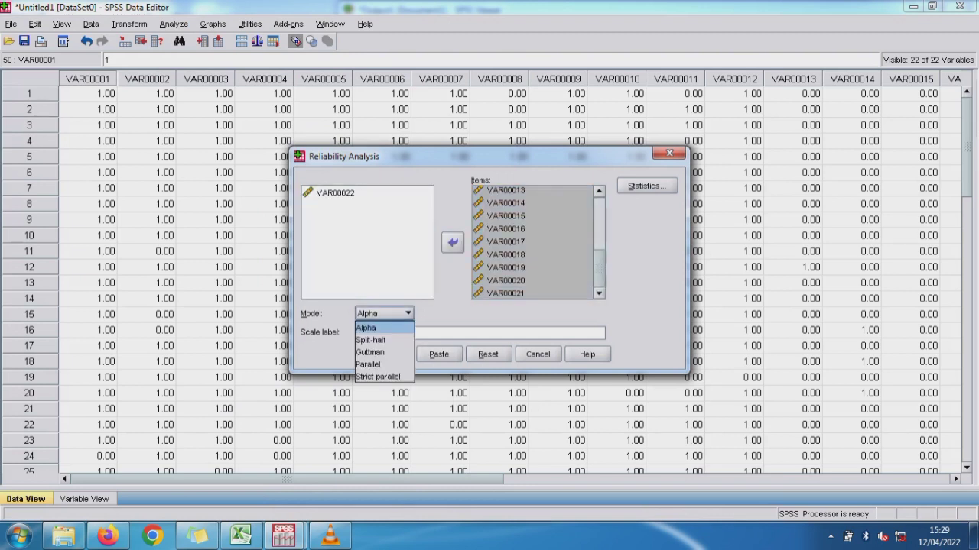
key("Return")
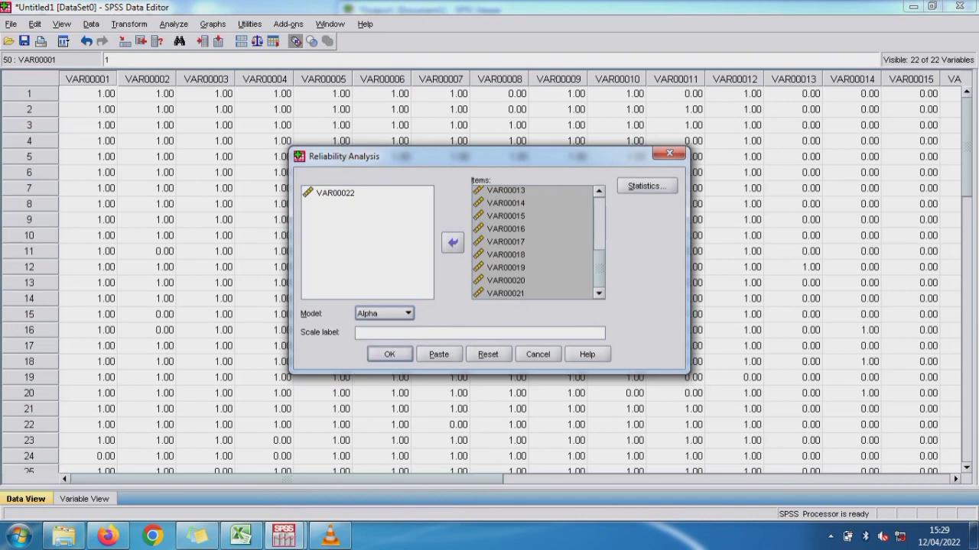
key("Return")
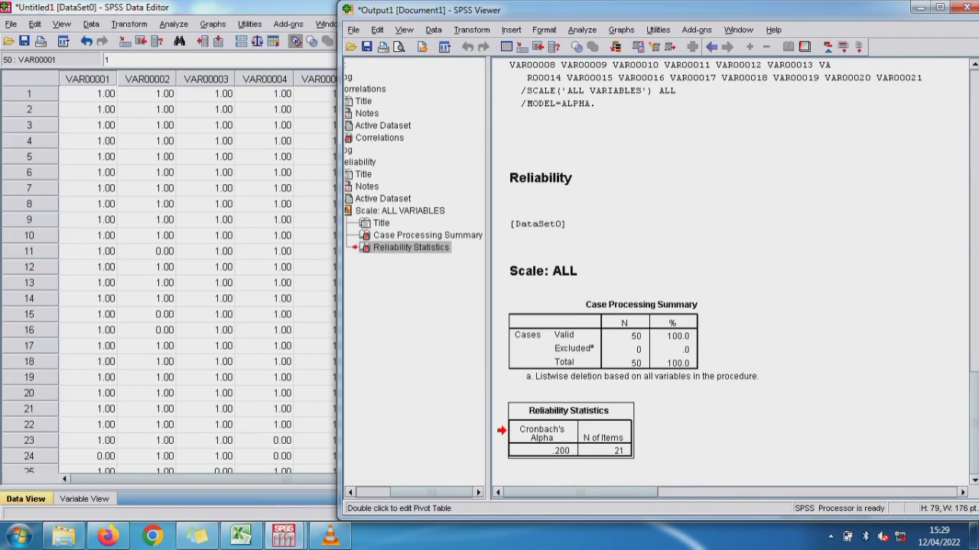
mouse_move(241, 535)
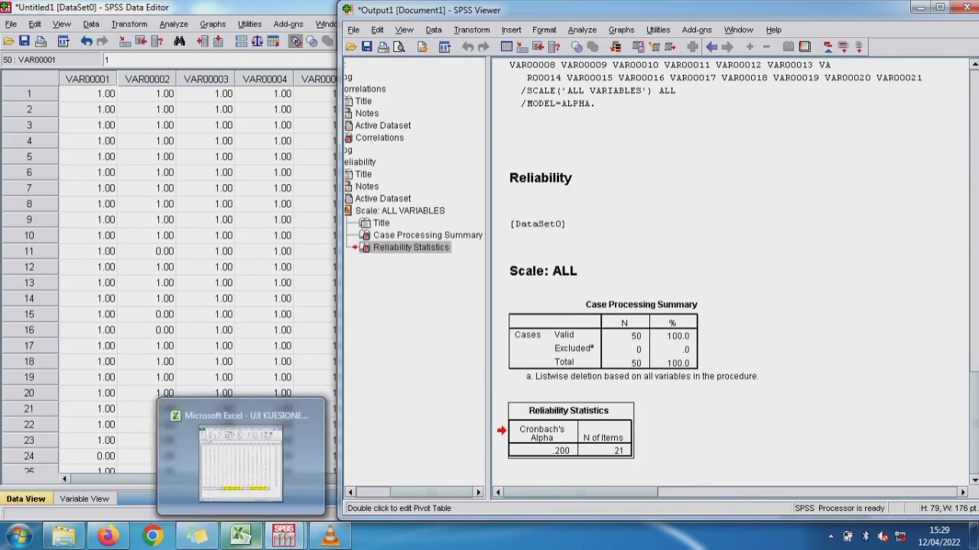
left_click(241, 459)
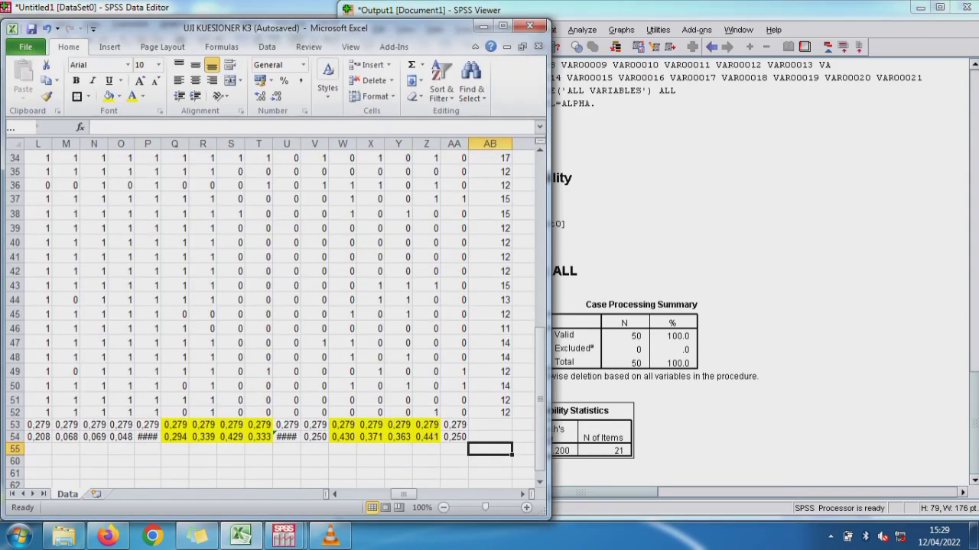
Maximize the window, shrink column P5 to normal width, zoom to 90% and narrow column AC to show AD–AG.
left_click(398, 461)
key("Left")
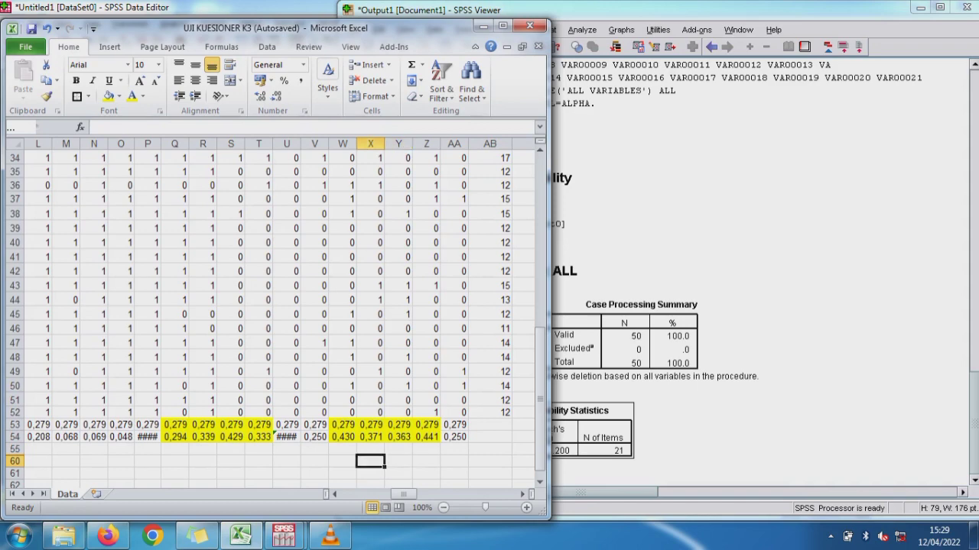
key("Left")
key("Left")
key("Left")
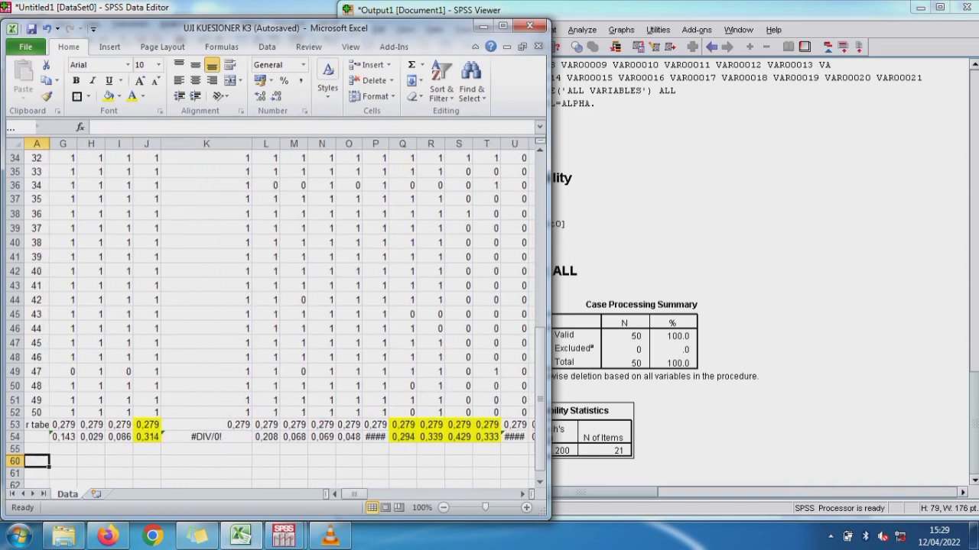
left_click(502, 26)
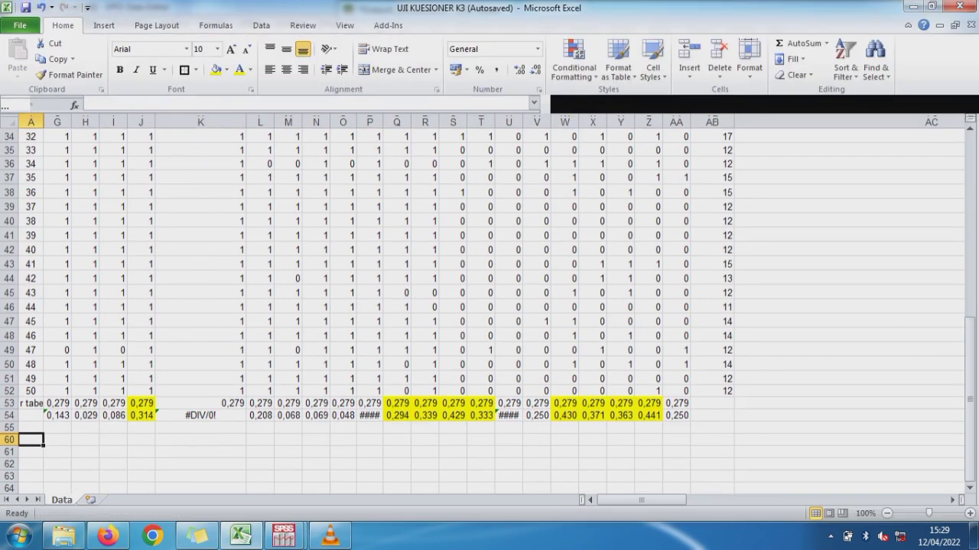
left_click_drag(970, 344, 969, 160)
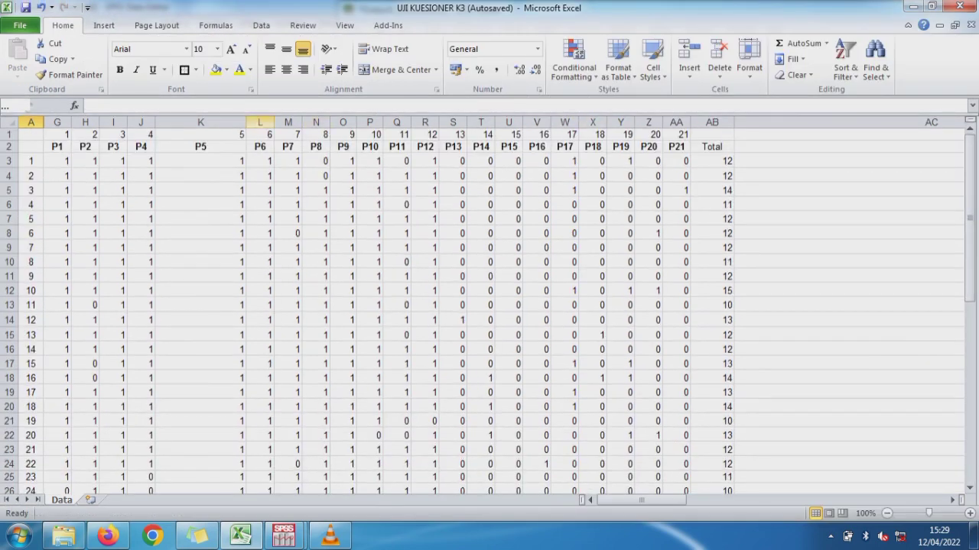
left_click_drag(246, 122, 180, 123)
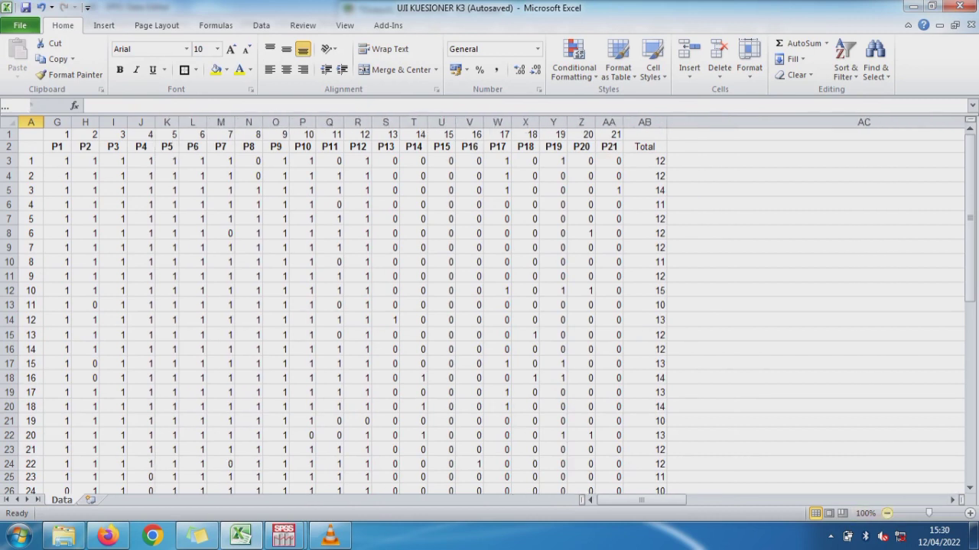
left_click(887, 513)
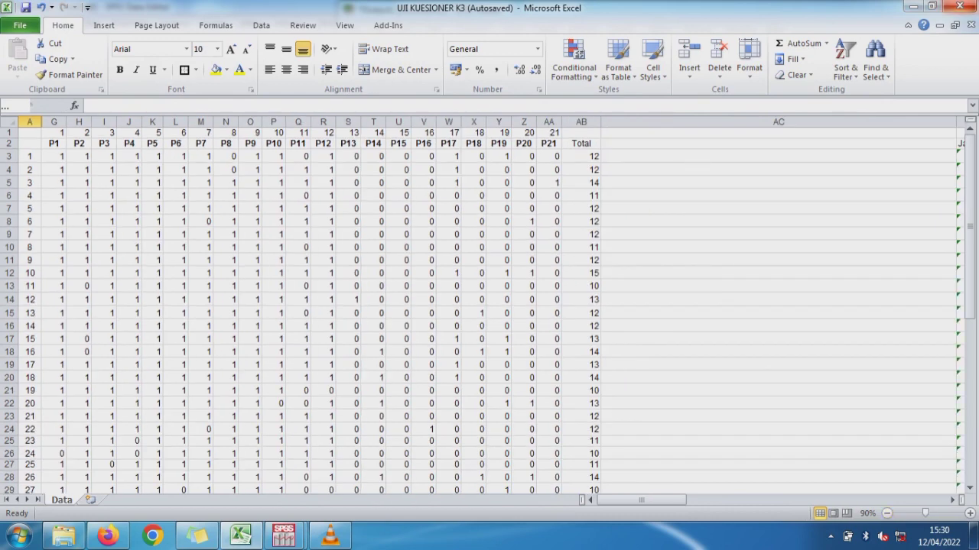
left_click_drag(956, 122, 627, 122)
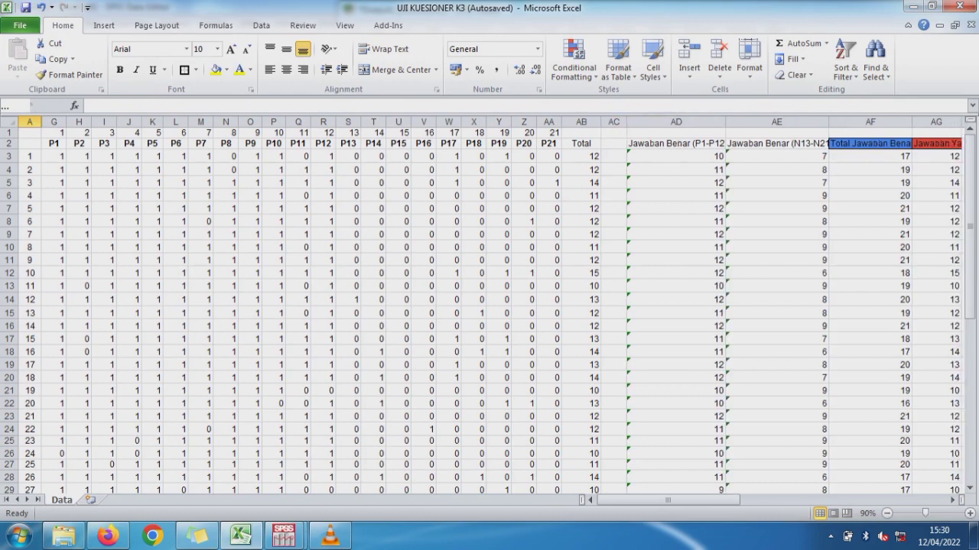
Review the Validitas, Koefisien Skalabilitas and Reliabilitas Kuder & Richardson sections beside the data.
left_click(776, 234)
key("Right")
key("Right")
key("Right")
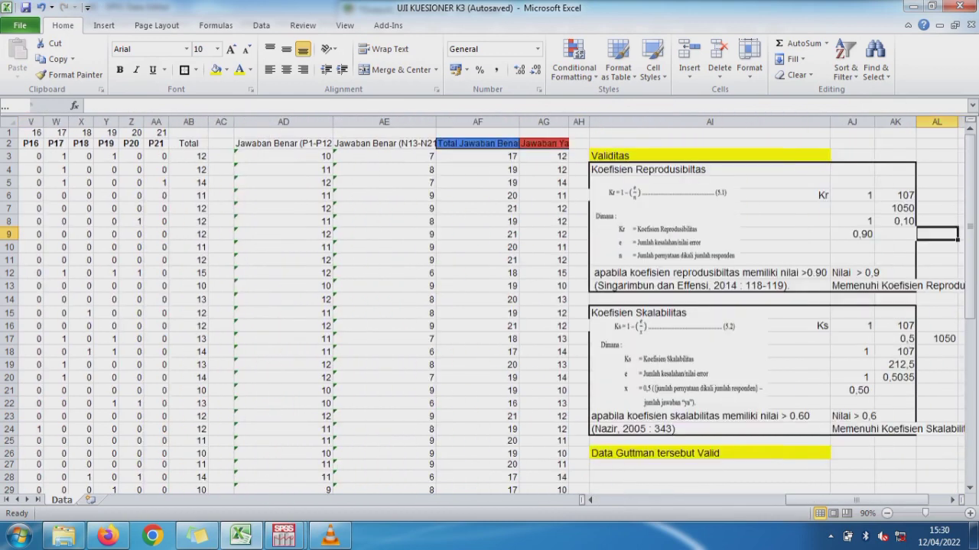
key("Right")
key("Right")
key("Right")
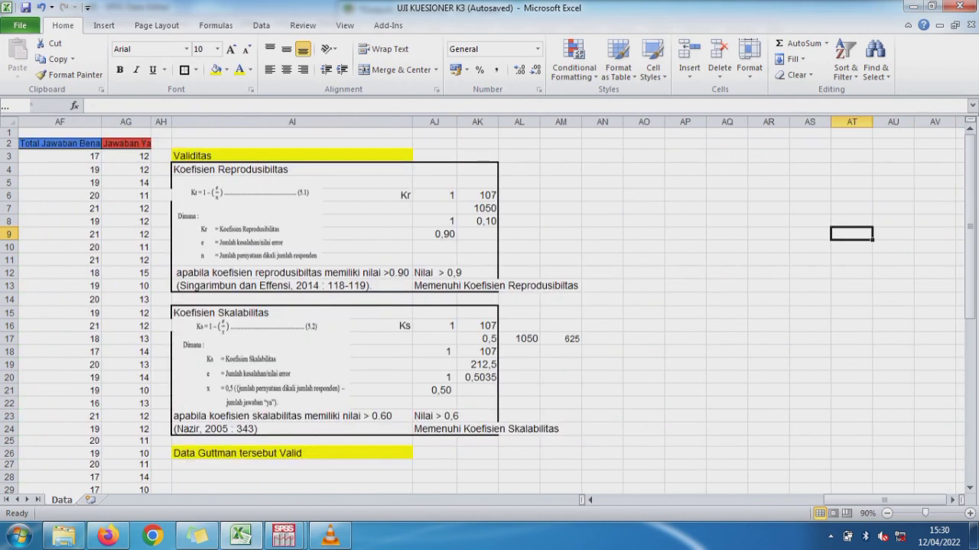
left_click_drag(292, 156, 292, 169)
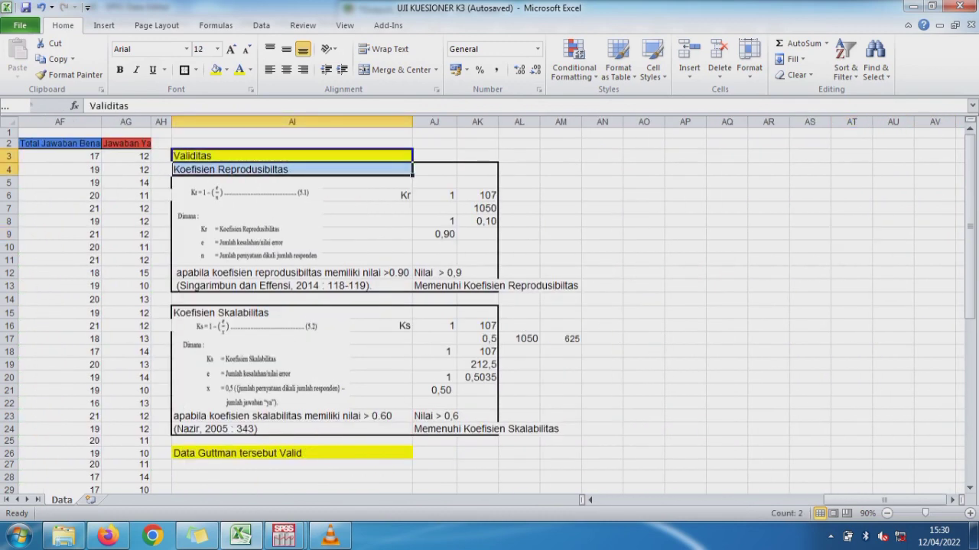
left_click(292, 312)
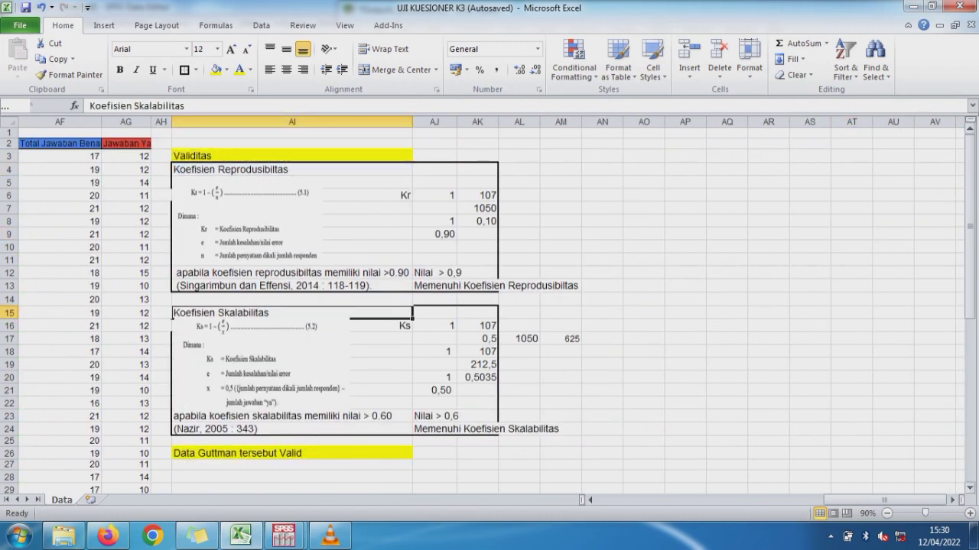
left_click_drag(969, 191, 969, 252)
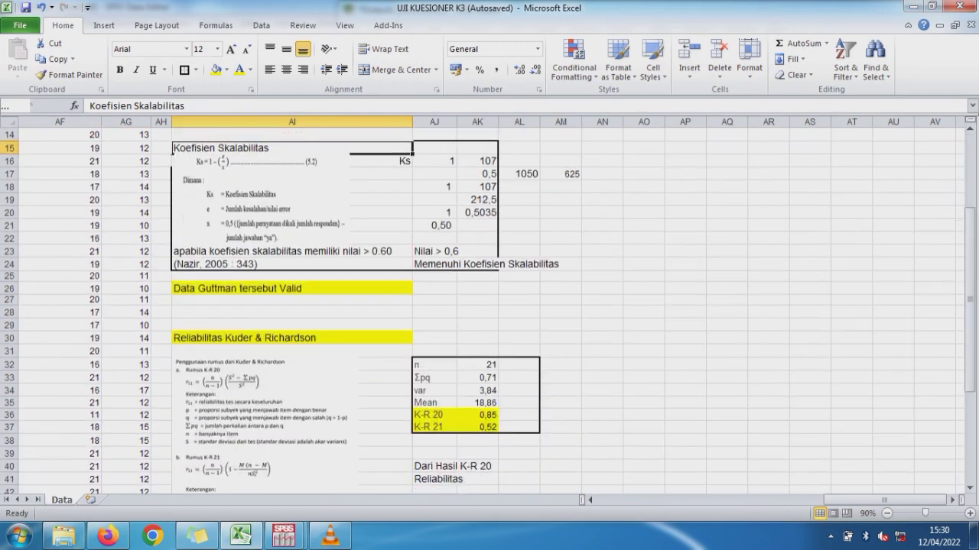
left_click(292, 337)
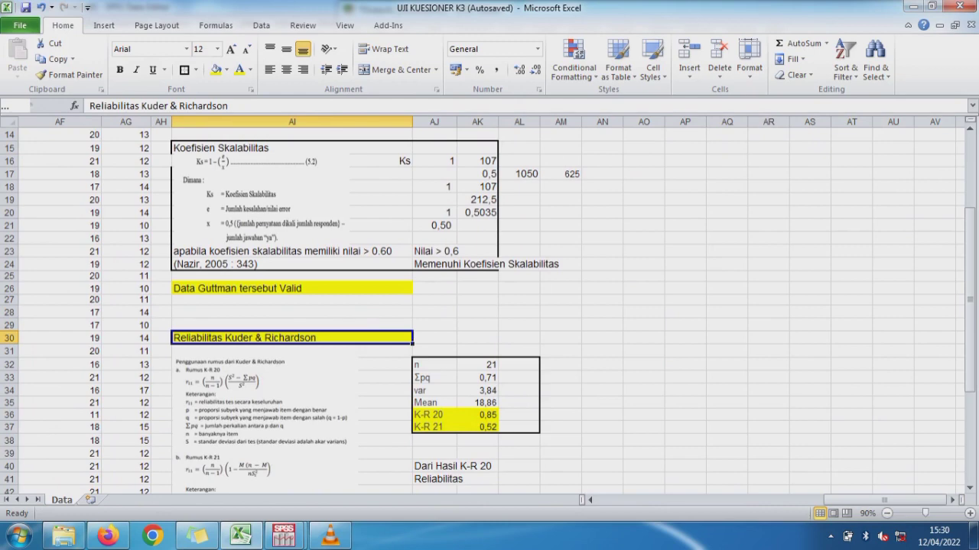
mouse_move(970, 252)
left_mouse_down()
mouse_move(969, 265)
mouse_move(970, 134)
left_mouse_up()
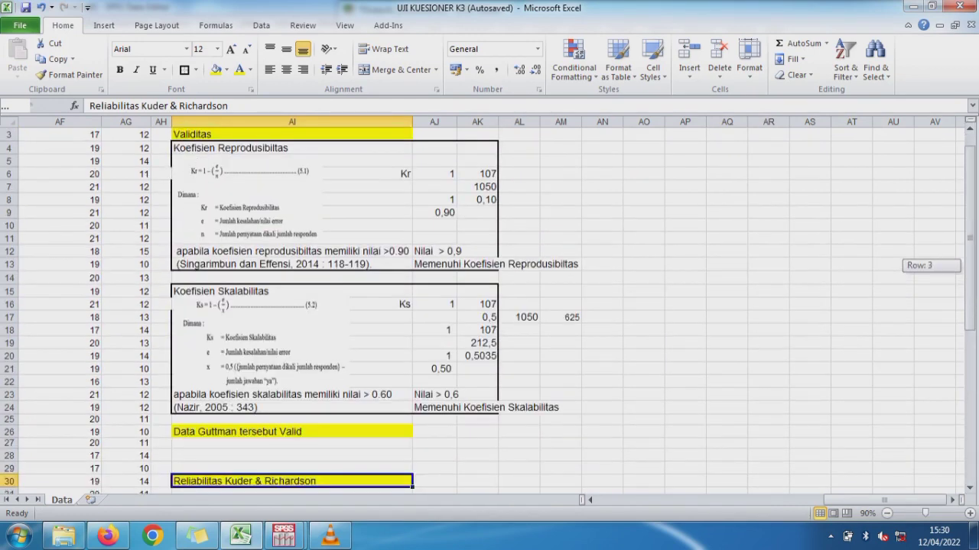
left_click(643, 247)
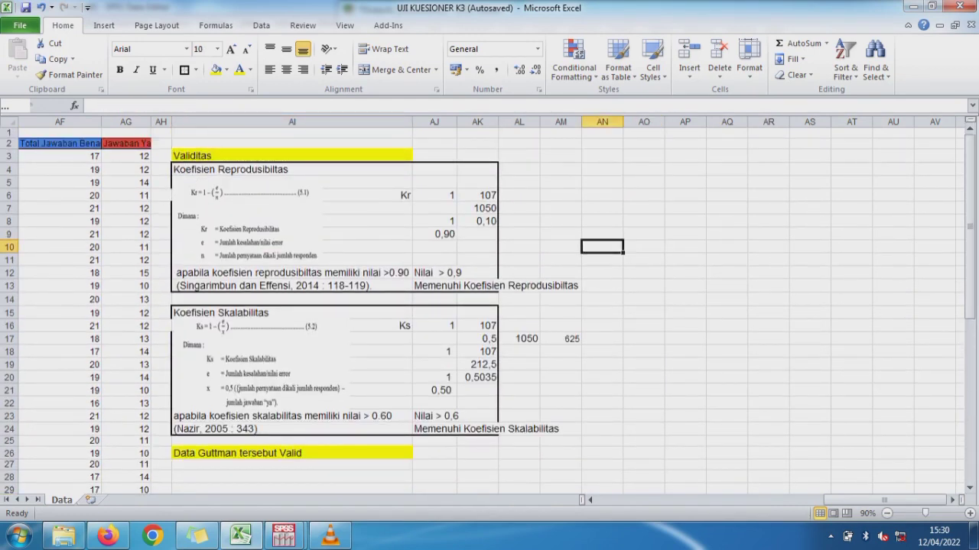
key("Left")
key("Left")
key("Left")
key("Left")
key("Left")
key("Left")
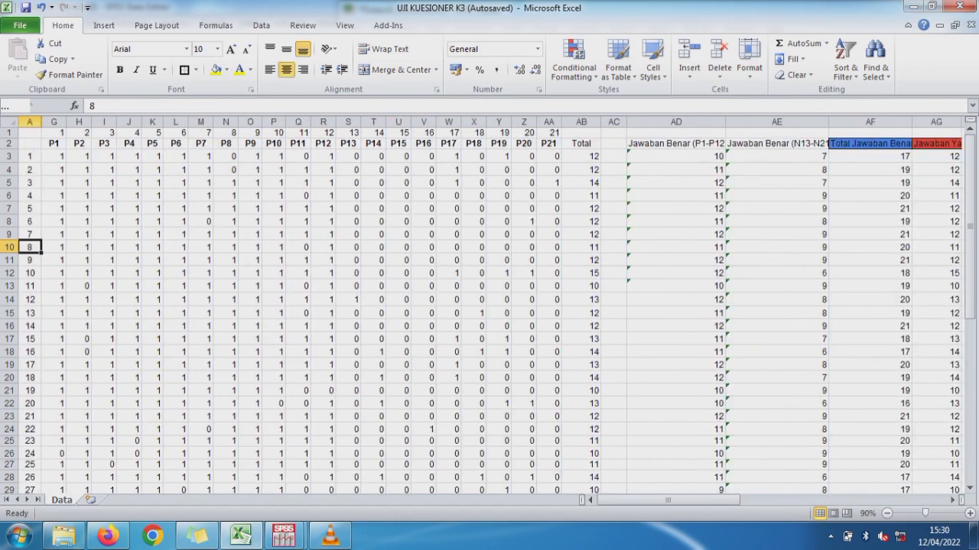
Hide the two r tabel rows below the responses.
left_click(322, 208)
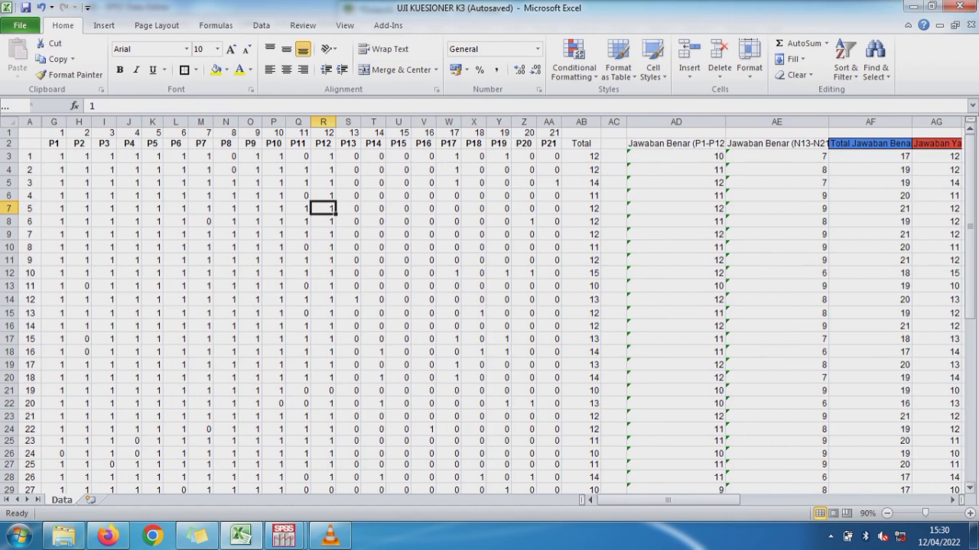
left_click_drag(970, 222, 969, 383)
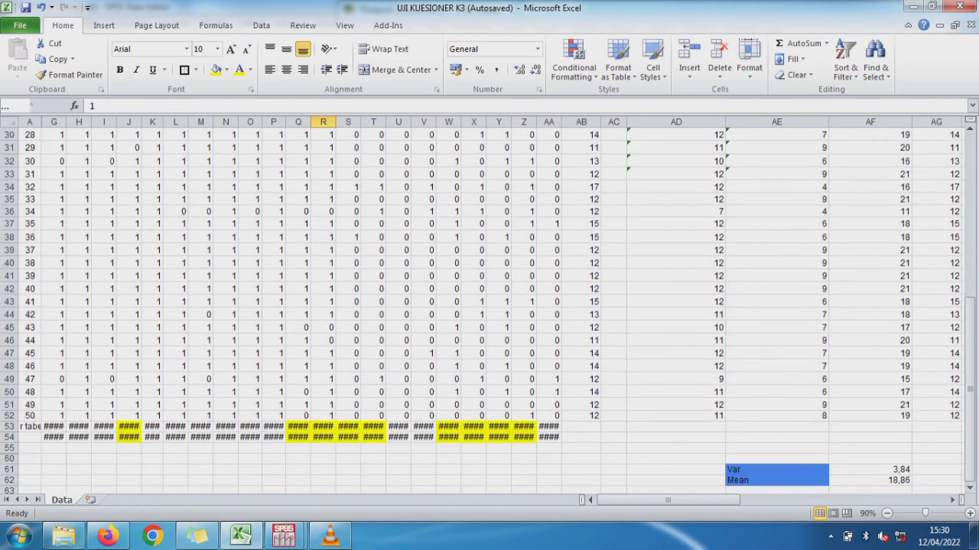
left_click_drag(10, 426, 10, 436)
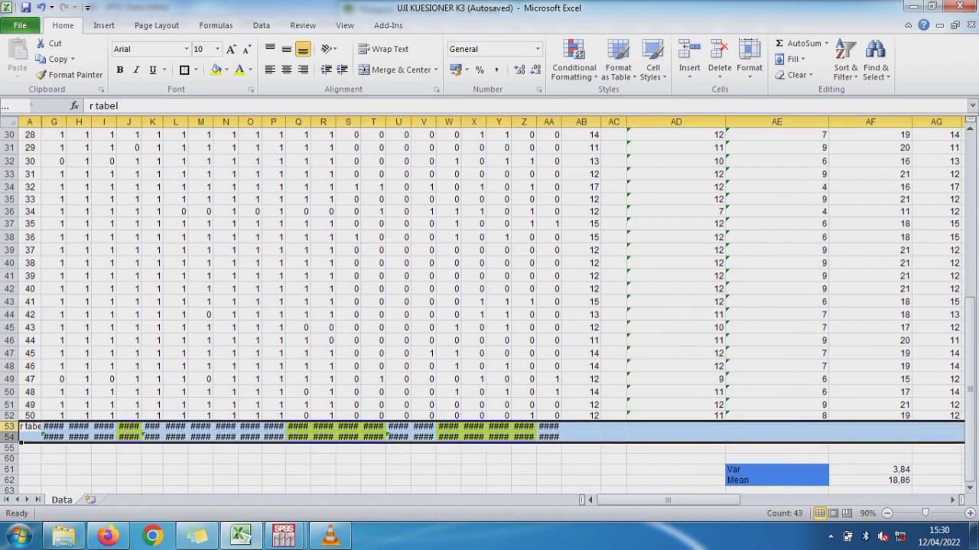
right_click(11, 432)
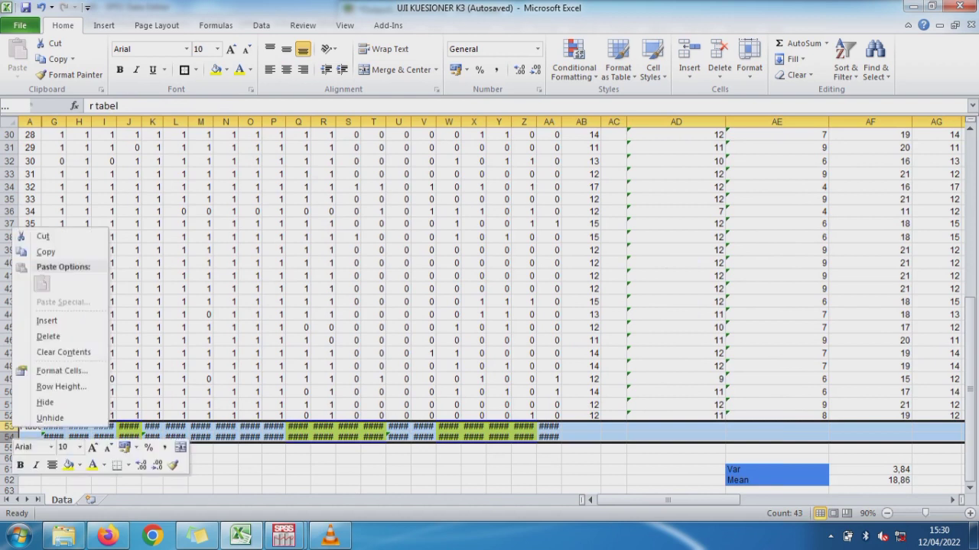
left_click(44, 402)
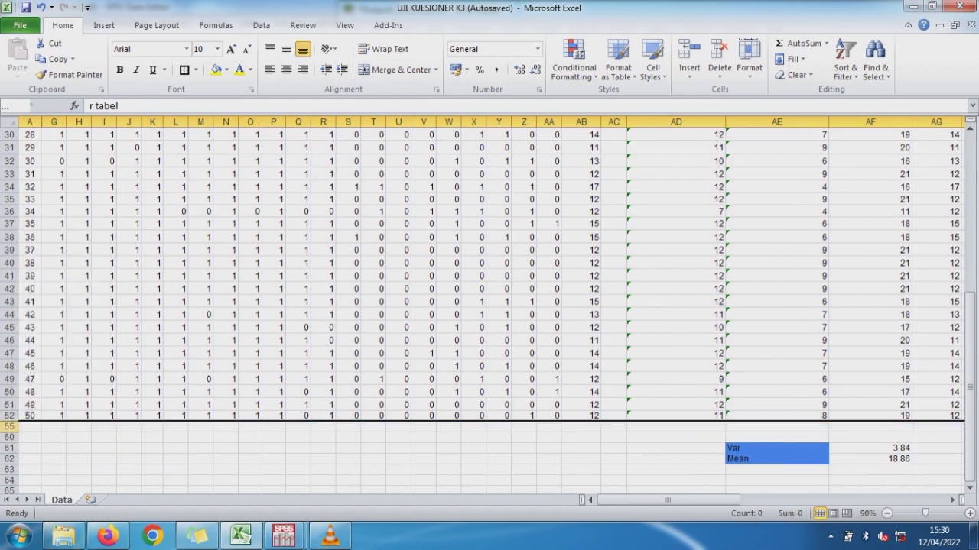
Unhide the Total, p, q and pq rows.
left_click_drag(11, 426, 11, 437)
right_click(14, 433)
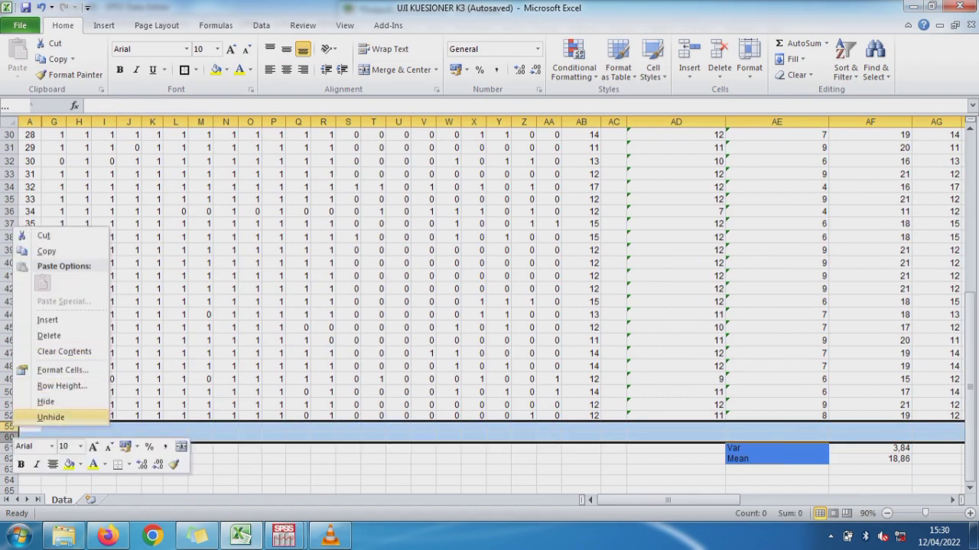
left_click(51, 418)
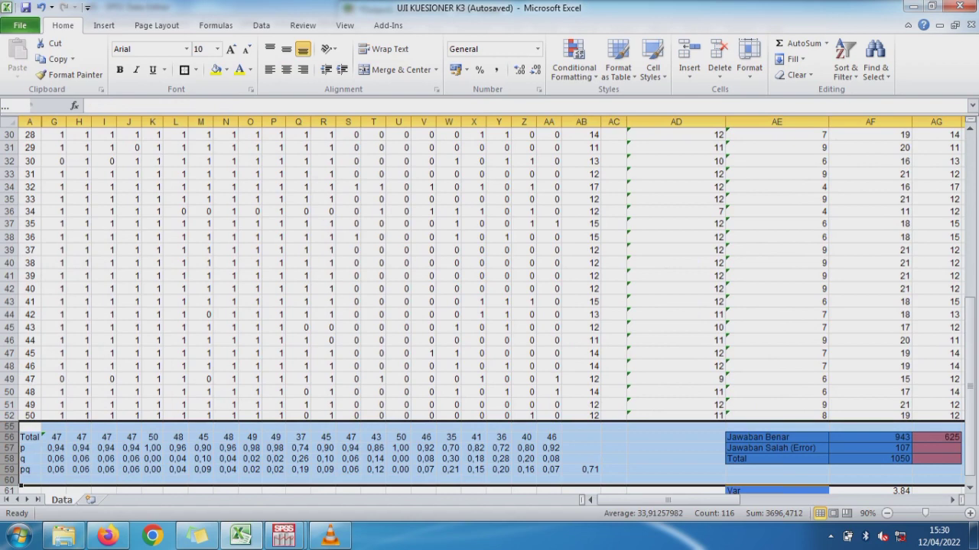
Copy item P1's Total formula in G56 across row 56 through column AA.
left_click(61, 437)
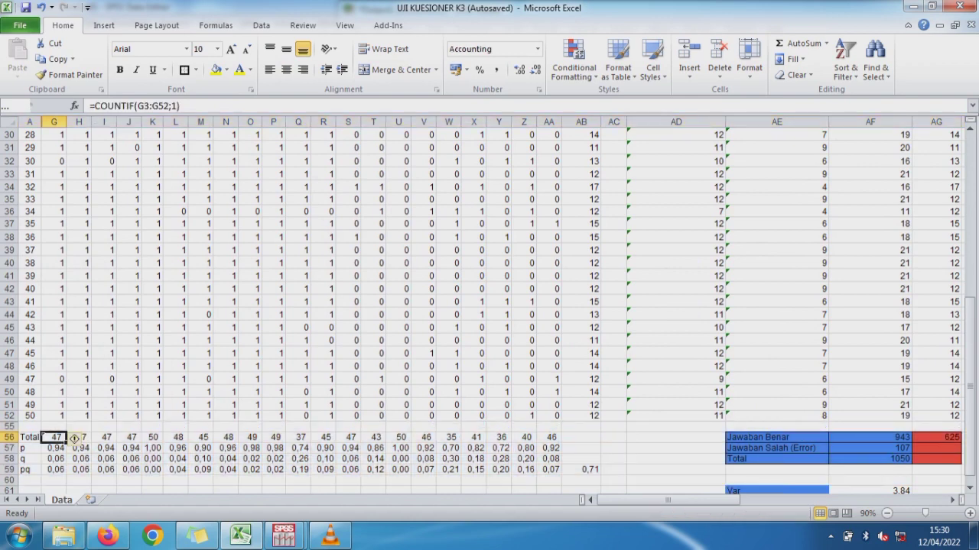
double_click(61, 437)
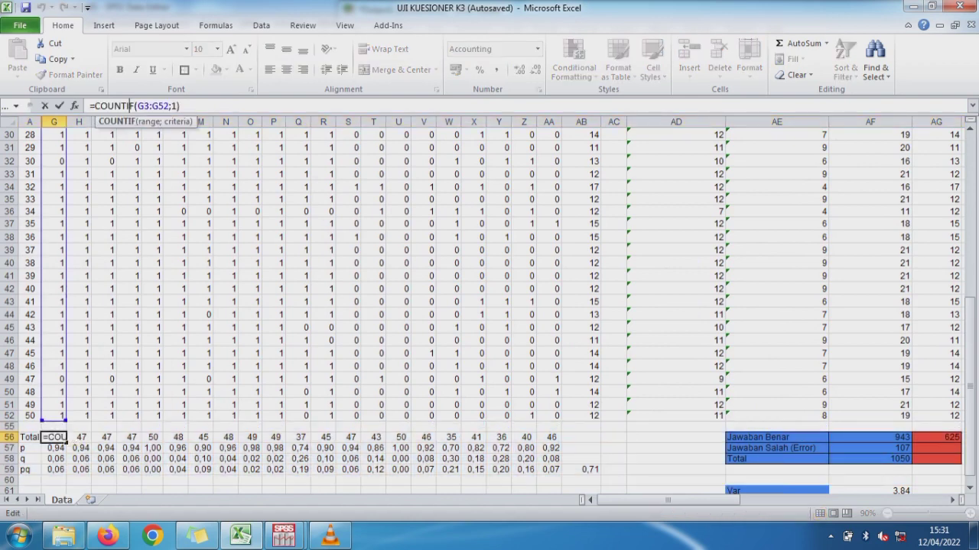
key("Escape")
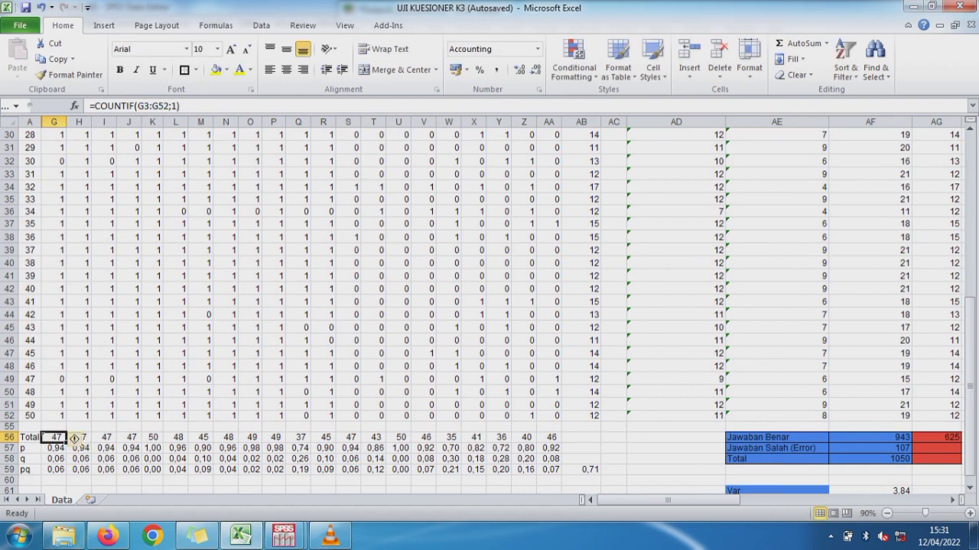
left_click(75, 439)
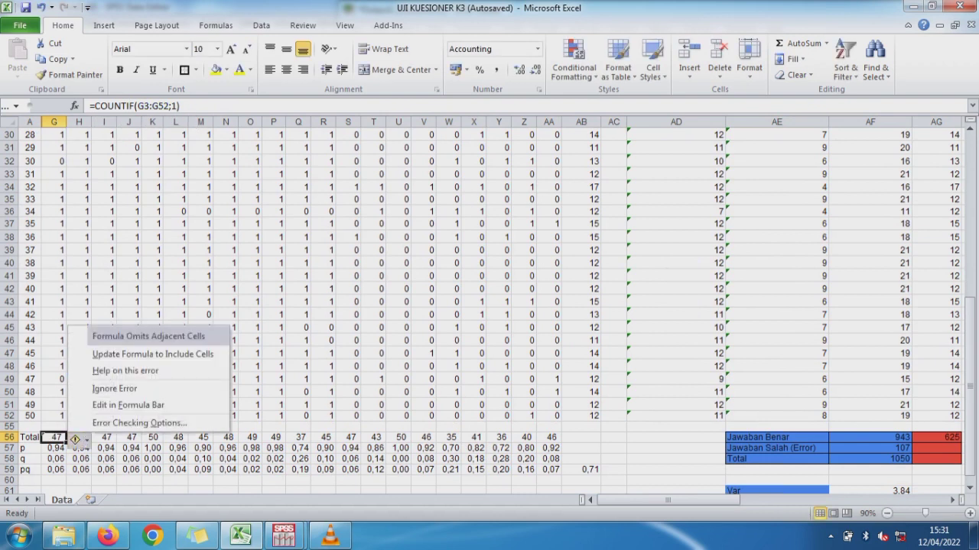
left_click(104, 469)
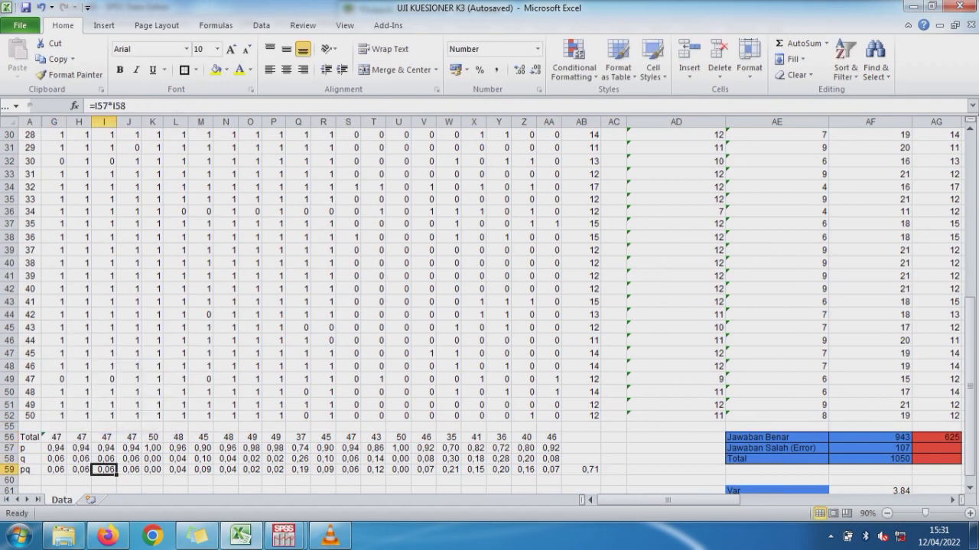
left_click(54, 437)
left_click_drag(67, 443, 562, 442)
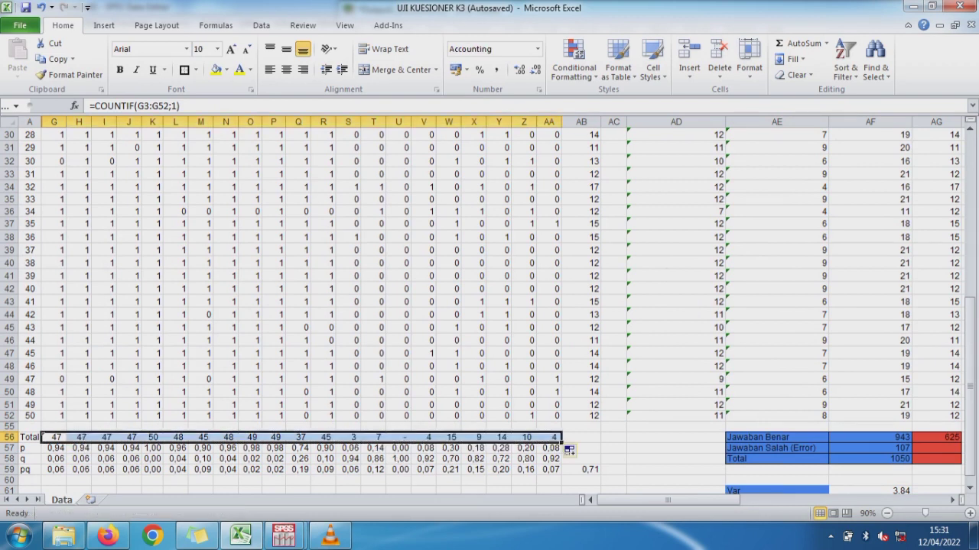
Select item columns S through AA.
left_click(348, 437)
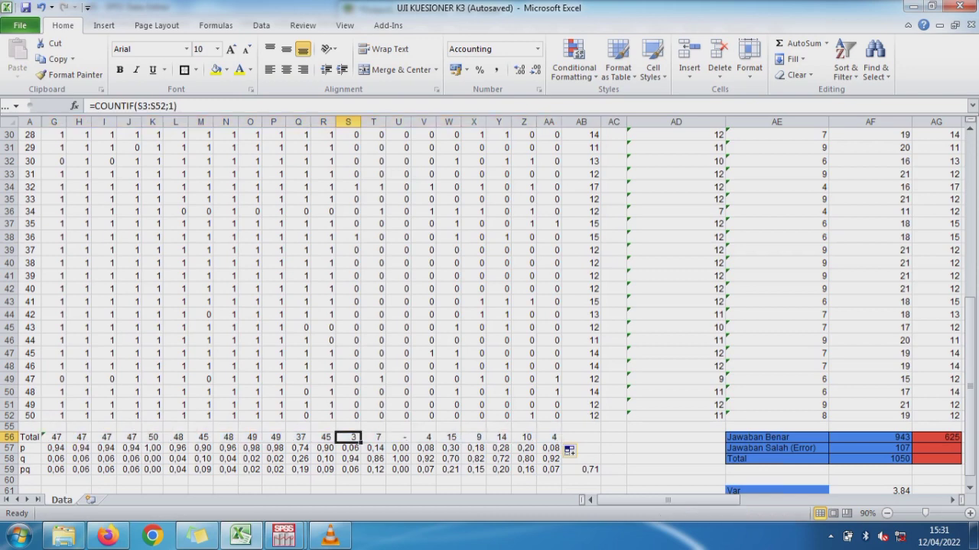
key("shift+Right")
key("shift+Right")
key("shift+Right")
key("shift+Right")
key("shift+Right")
key("shift+Right")
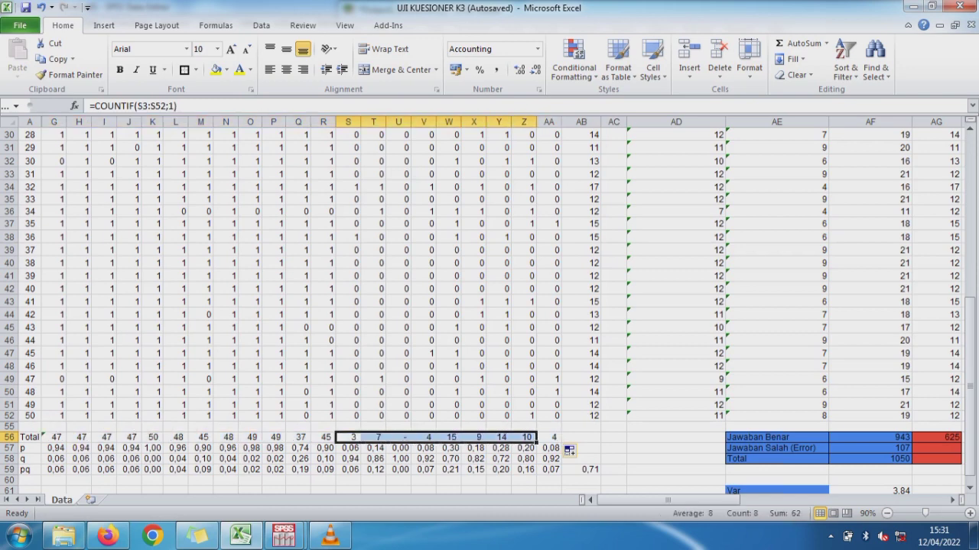
key("shift+Right")
left_click_drag(348, 122, 549, 121)
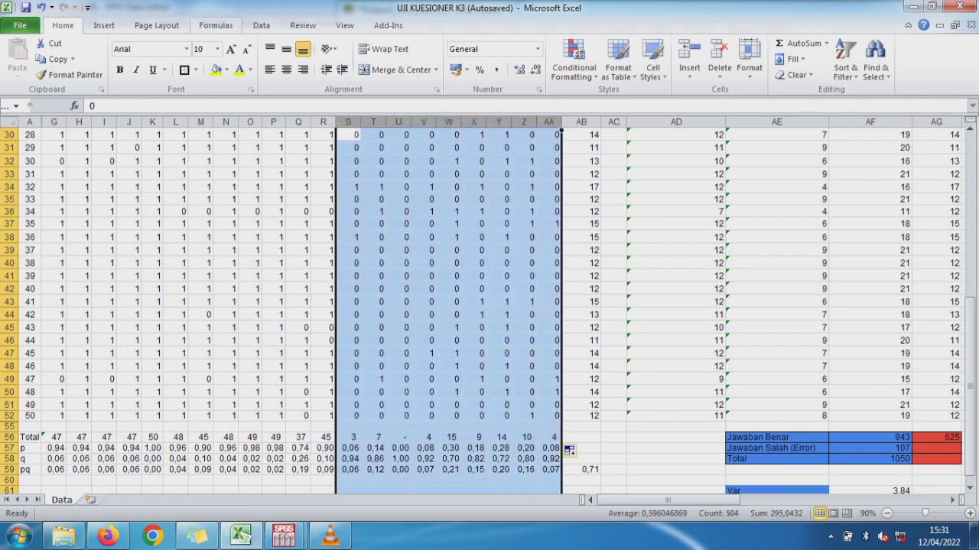
Fill item columns S through AA with yellow.
left_click(217, 69)
left_click(373, 415)
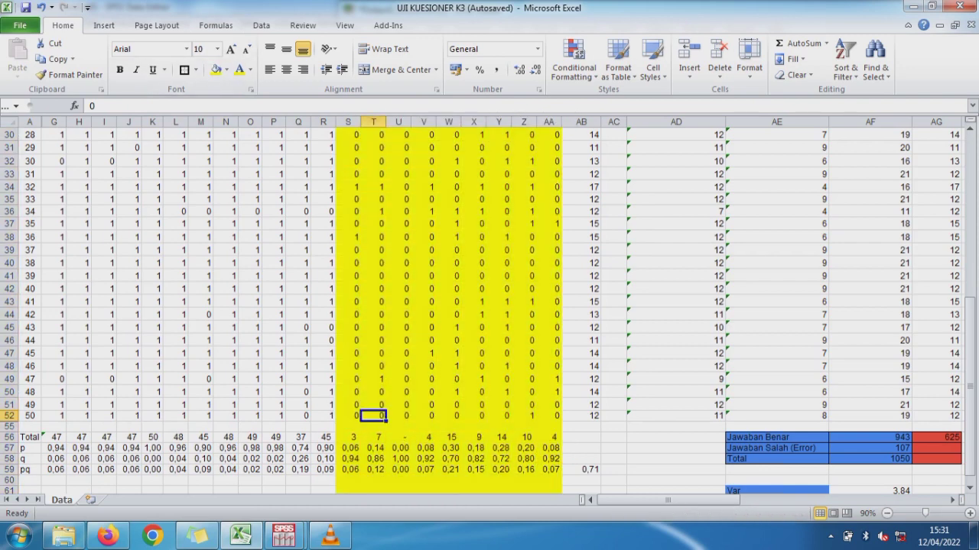
left_click_drag(970, 459, 970, 314)
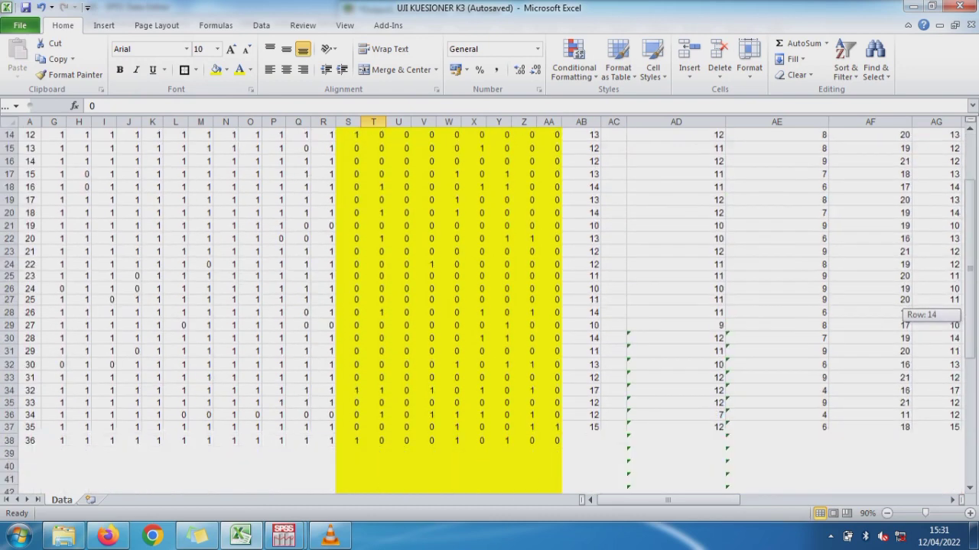
left_click_drag(970, 313, 970, 459)
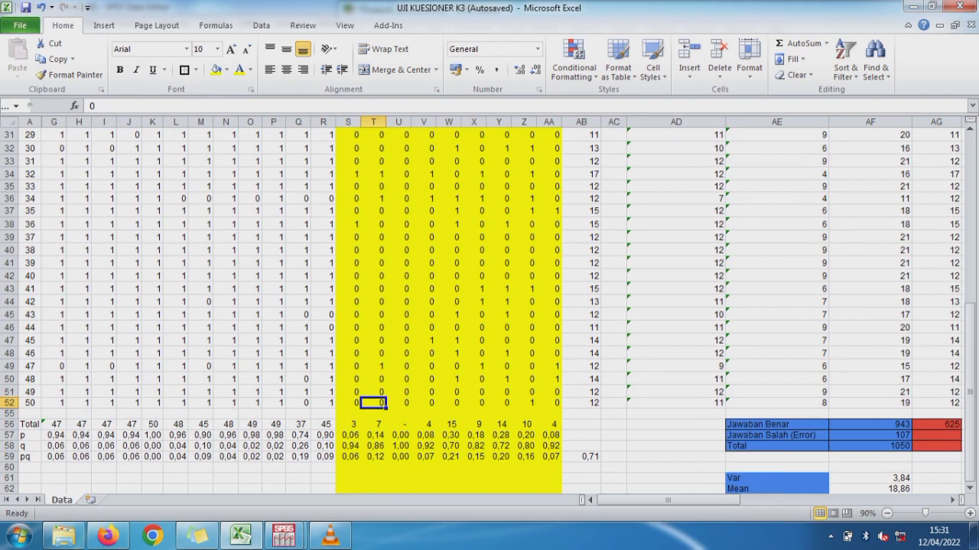
Change S56 to =COUNTIF(S3:S52;0) and fill it across the Total row to AA56.
left_click(348, 436)
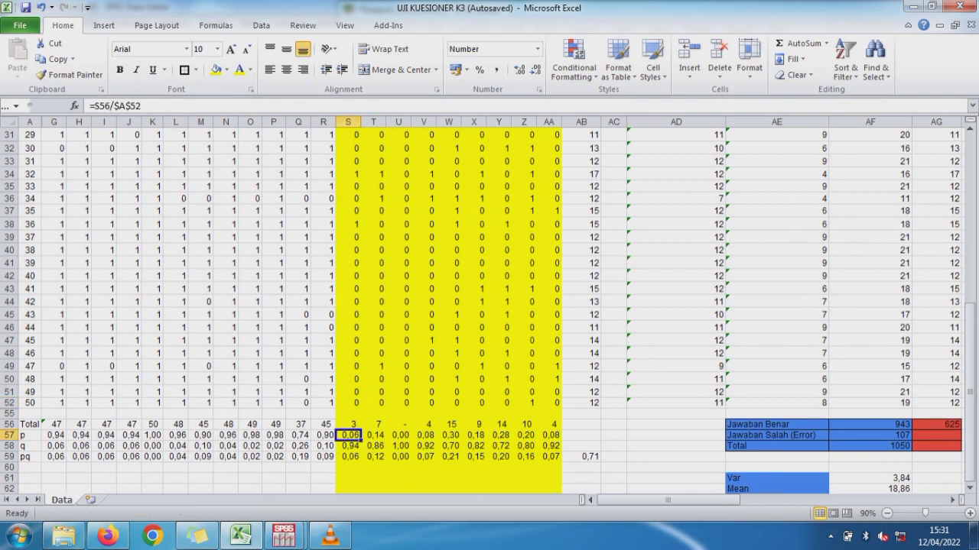
left_click(348, 424)
left_click(172, 106)
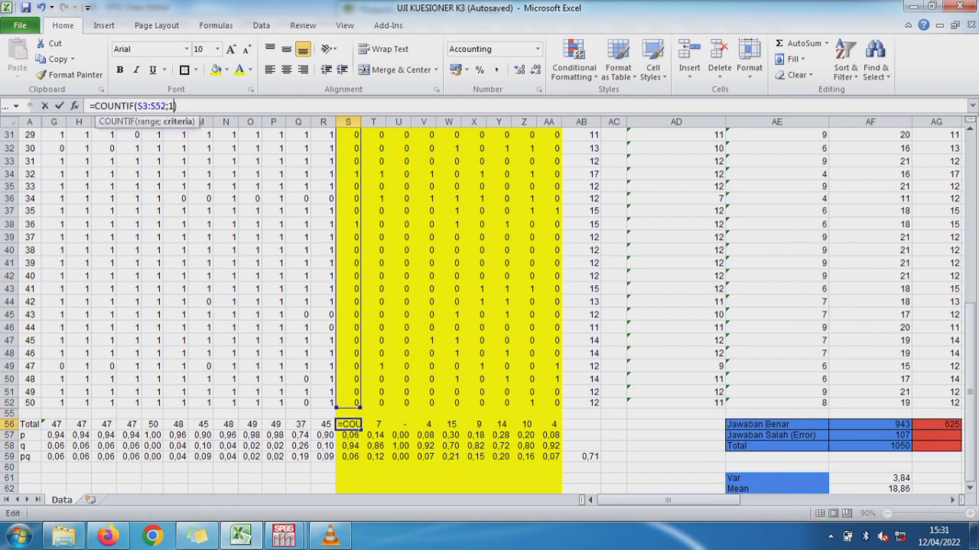
key("BackSpace")
type("0")
left_click(59, 106)
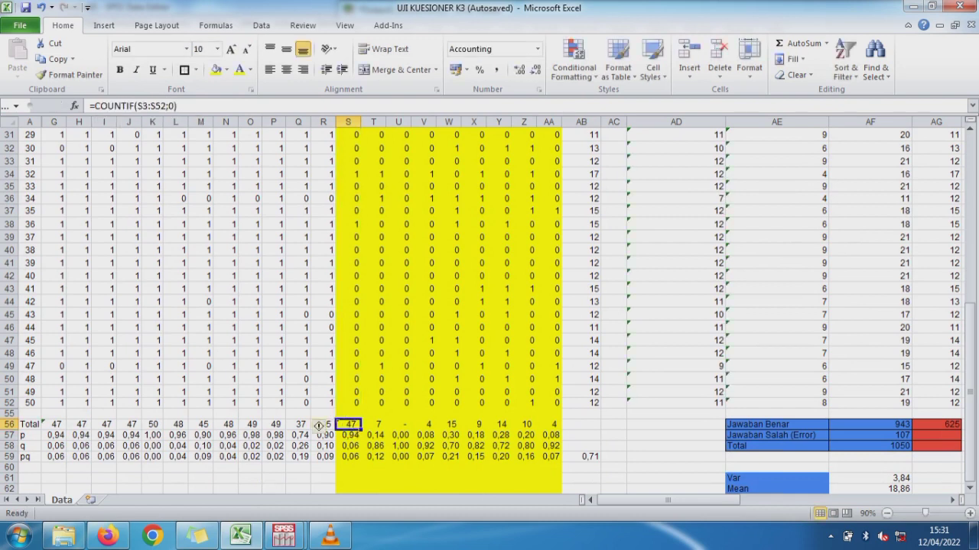
left_click_drag(360, 430, 561, 429)
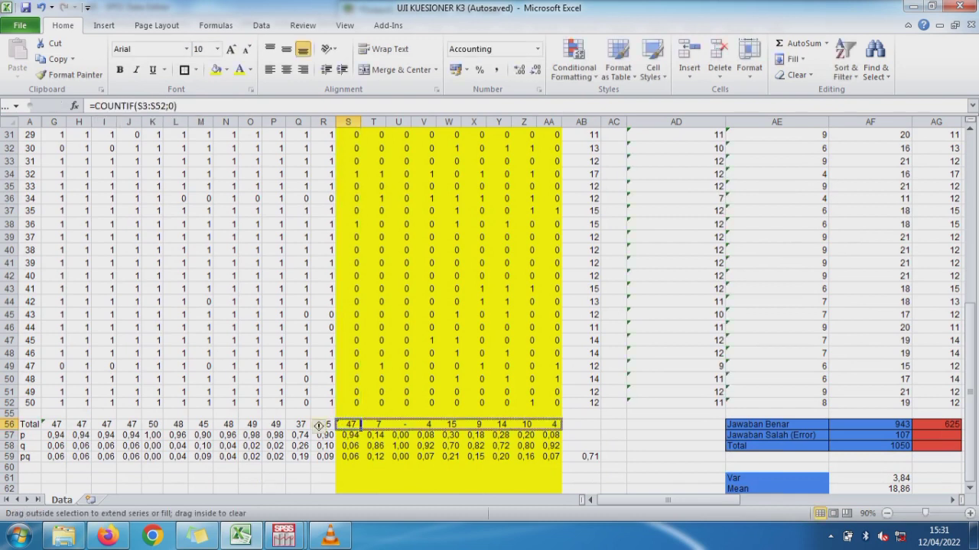
left_click_drag(319, 426, 560, 429)
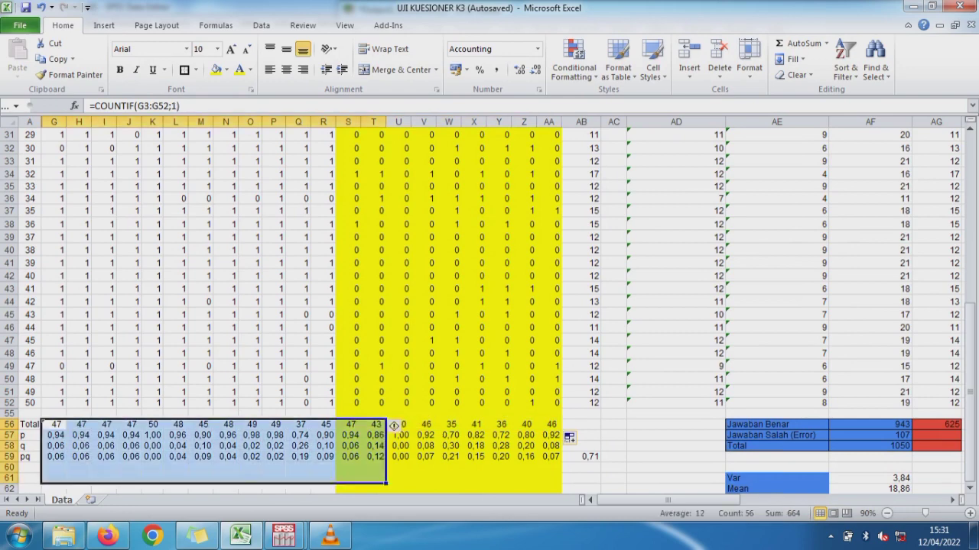
left_click_drag(56, 424, 451, 456)
After reviewing the totals and p/q formulas, fill G59's =G57*G58 across row 59 to AA59.
left_click(56, 425)
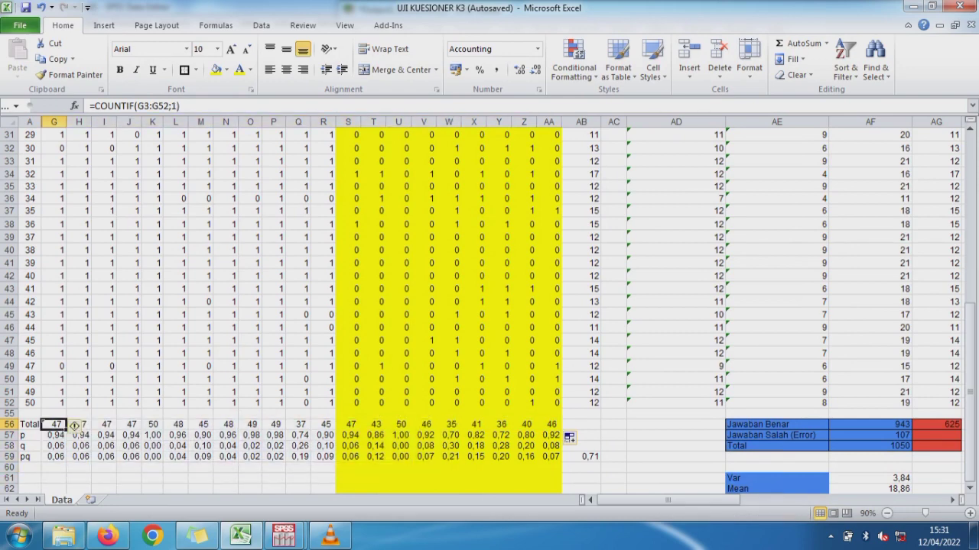
key("Right")
key("Right")
key("Right")
key("Right")
key("Right")
key("Right")
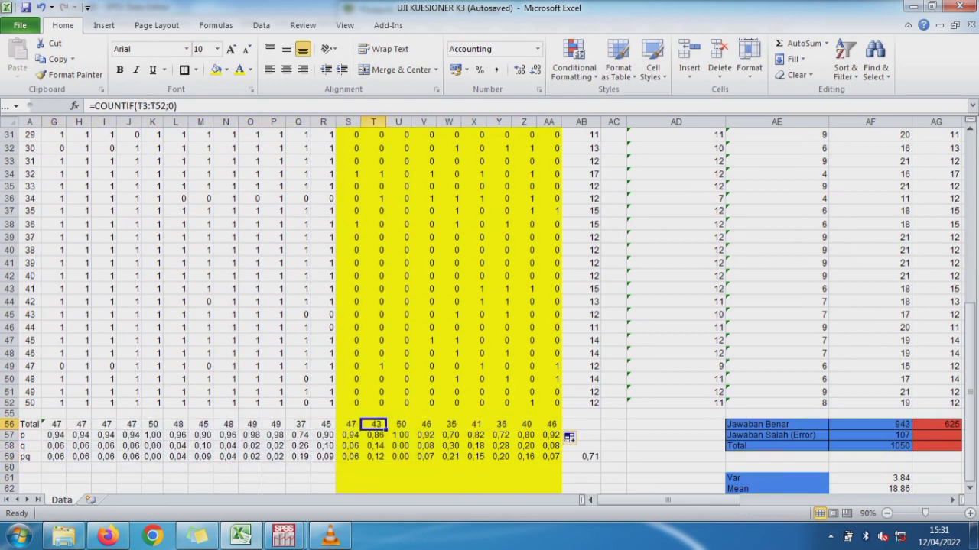
key("Right")
key("Right")
key("Right")
key("Right")
key("Right")
key("Right")
key("Right")
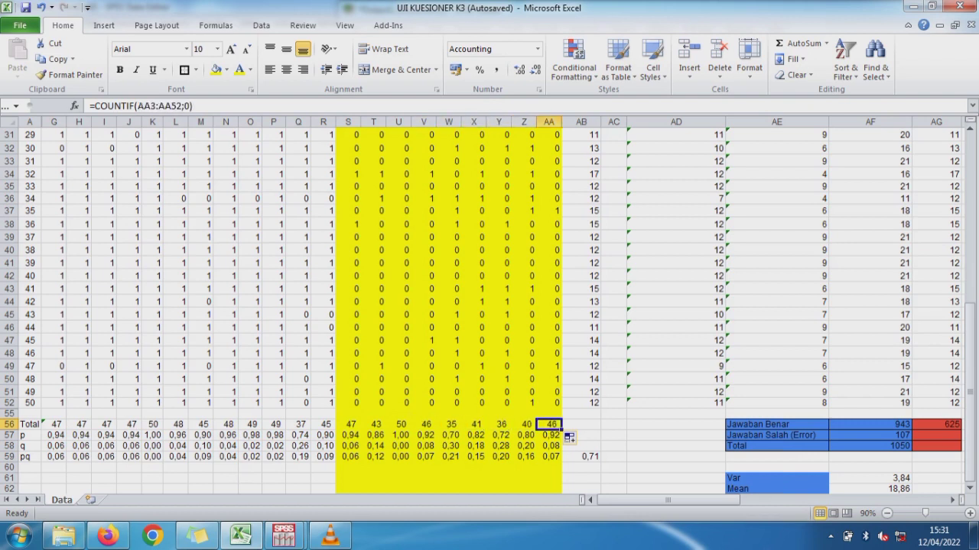
left_click(54, 435)
key("F2")
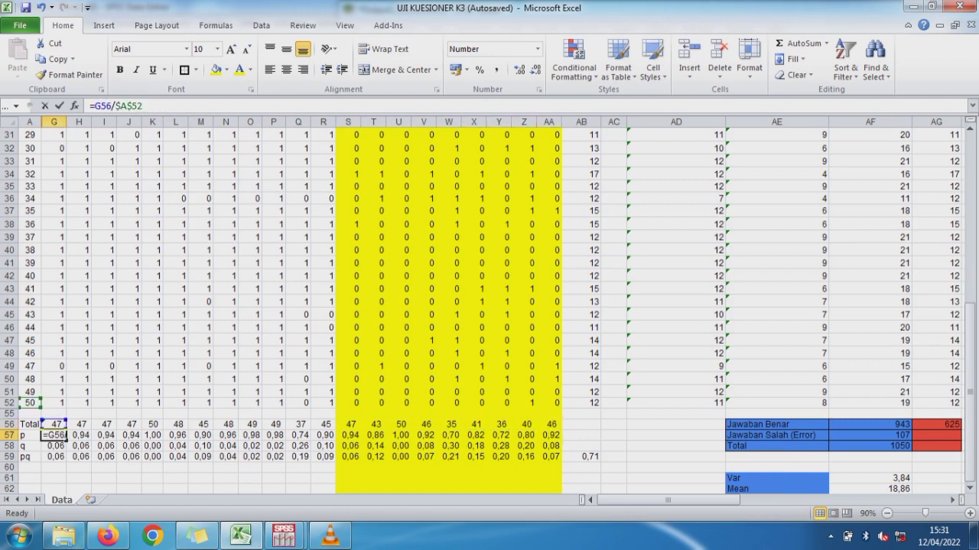
key("Escape")
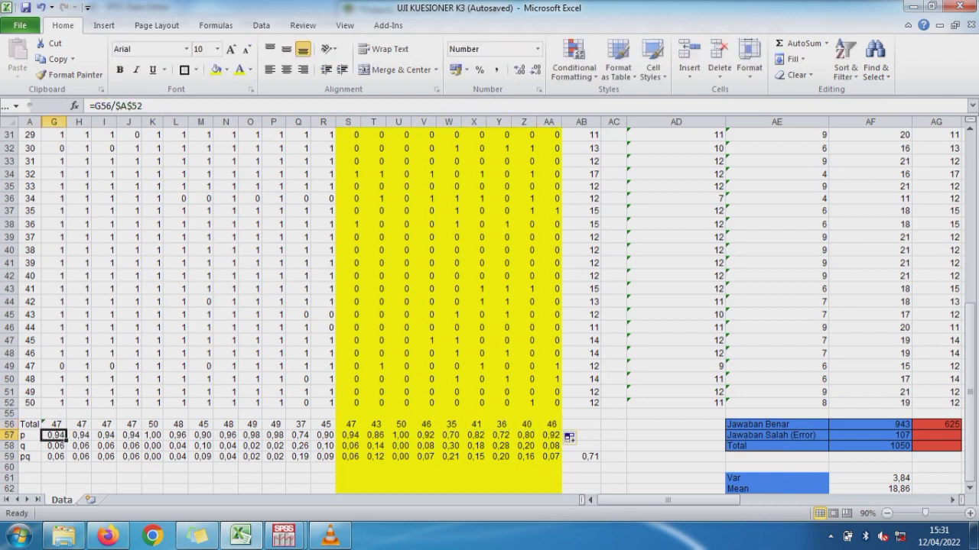
left_click(54, 446)
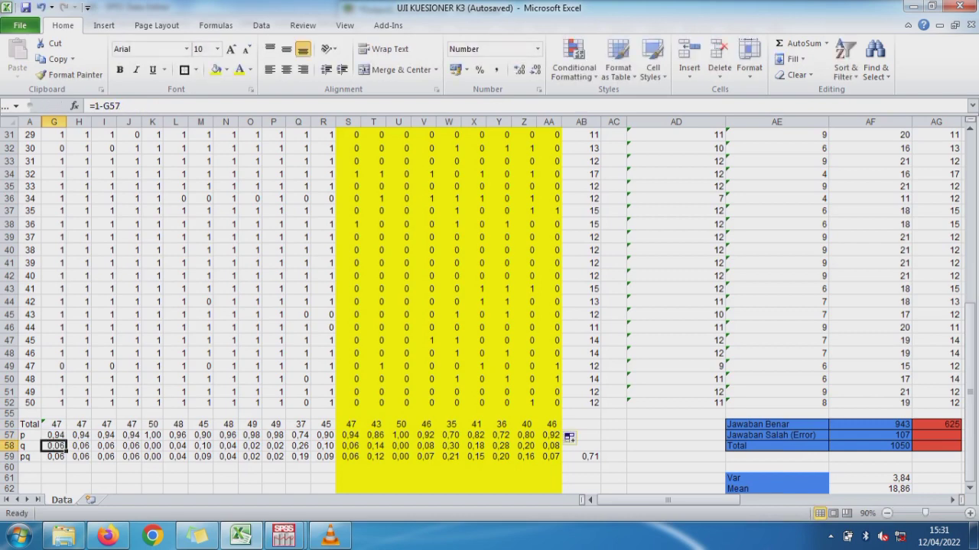
left_click(53, 456)
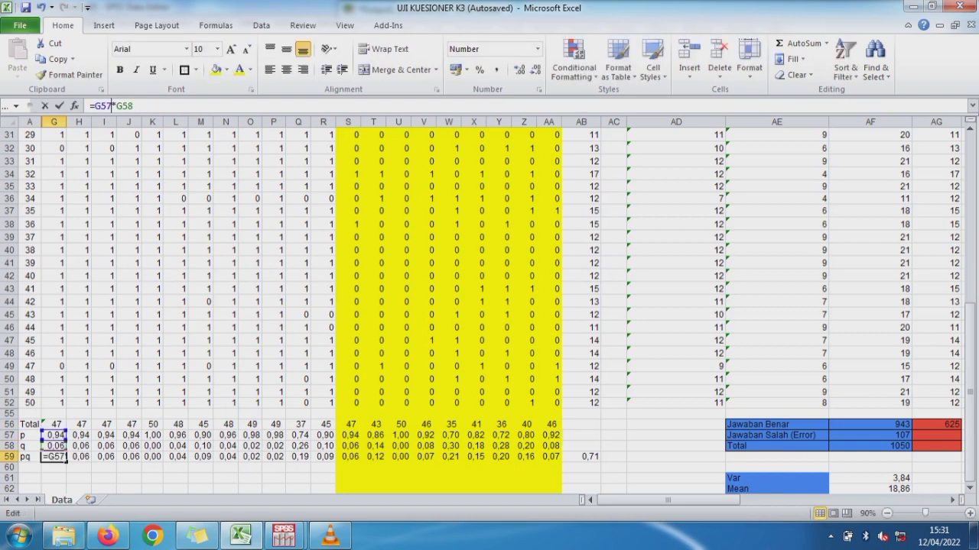
left_click_drag(66, 462, 554, 459)
Extend the AB59 pq total from =SUM(F59:R59) to =SUM(F59:AA59), giving 1,76.
left_click(581, 456)
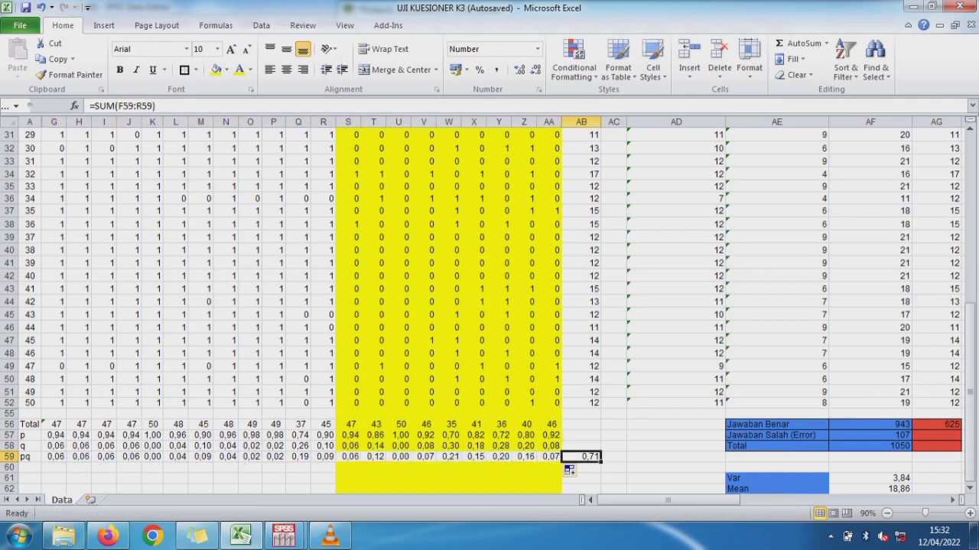
key("F2")
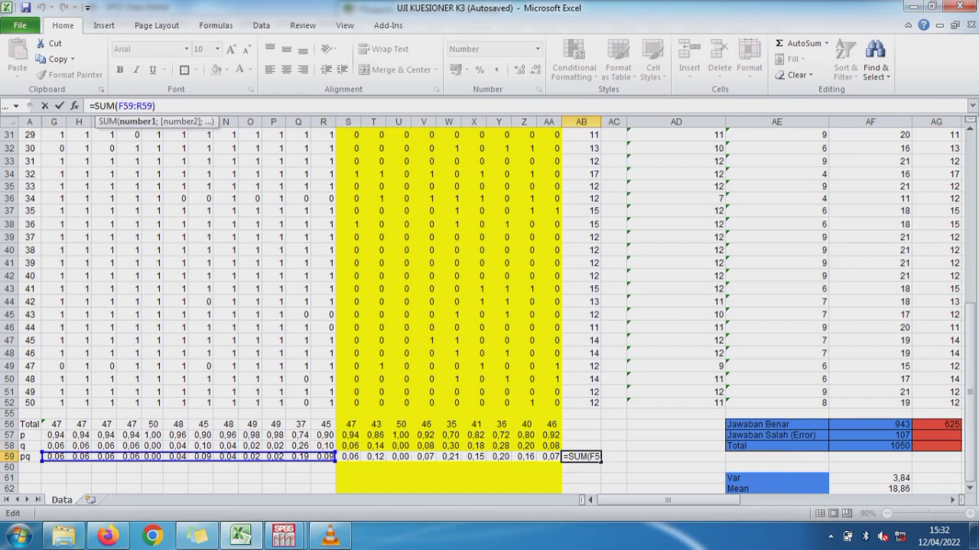
left_click_drag(335, 462, 548, 462)
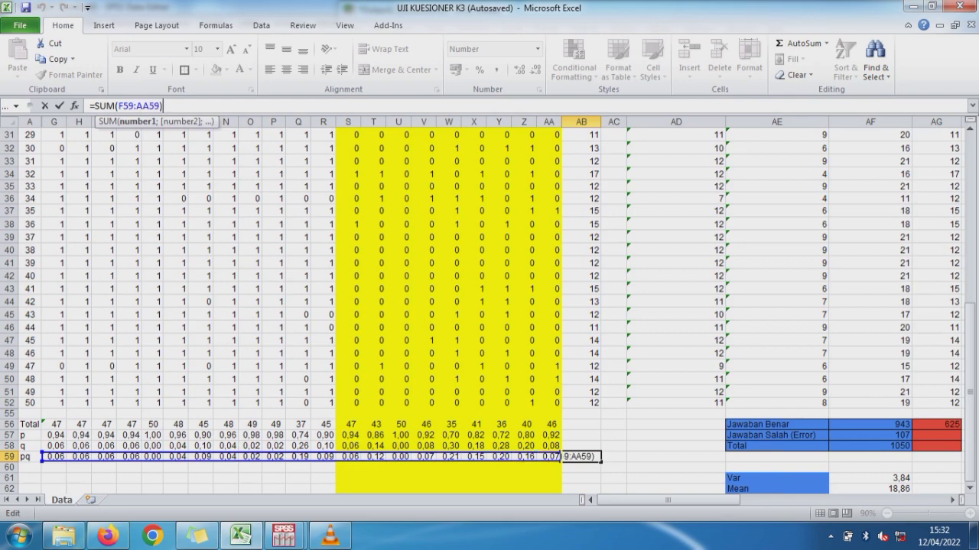
key("Return")
mouse_move(668, 500)
left_mouse_down()
mouse_move(874, 500)
mouse_move(730, 500)
left_mouse_up()
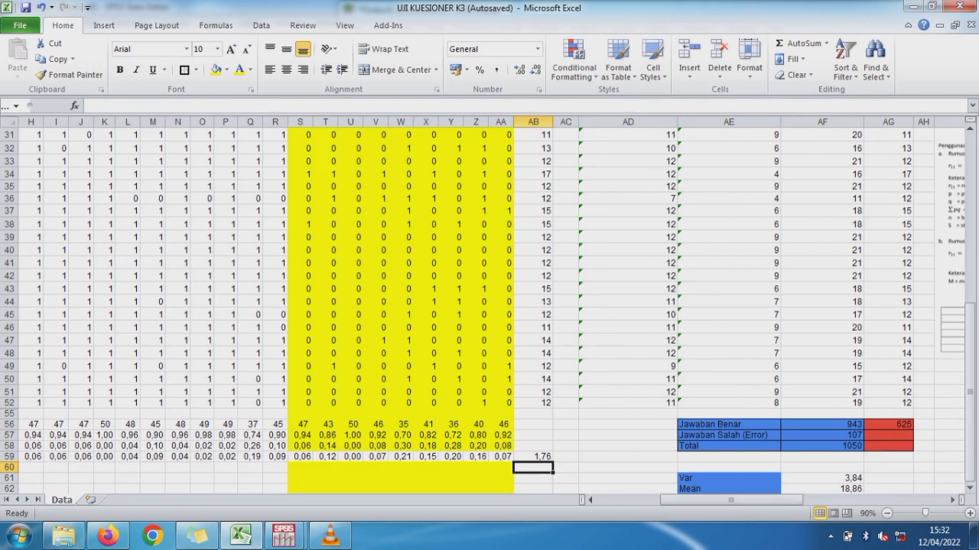
left_click(533, 457)
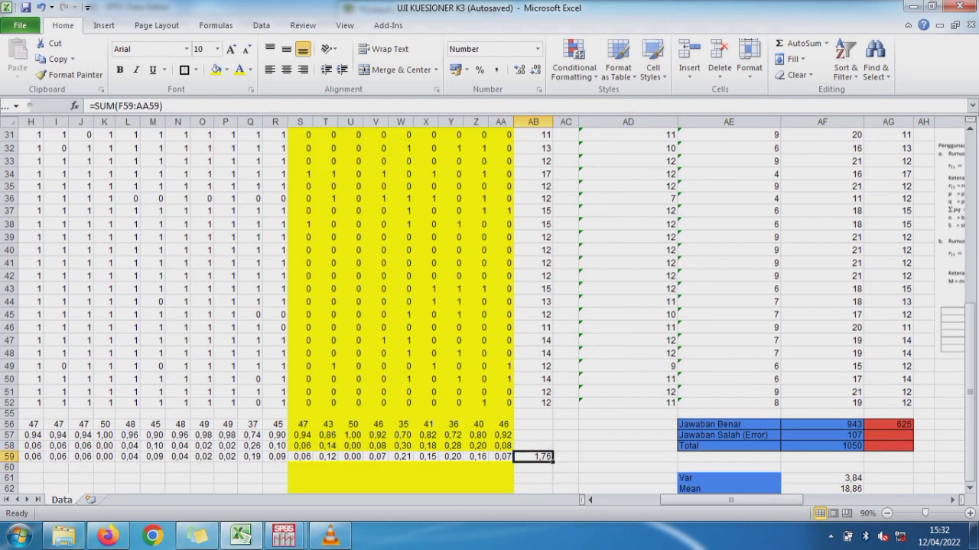
key("Left")
key("Left")
key("Left")
key("Left")
key("Left")
key("Left")
key("Left")
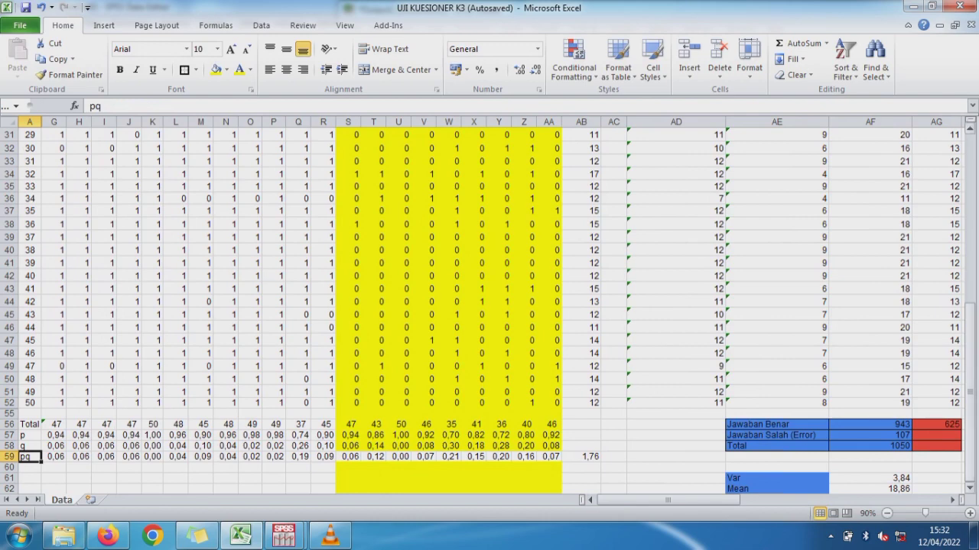
left_click_drag(969, 382, 969, 229)
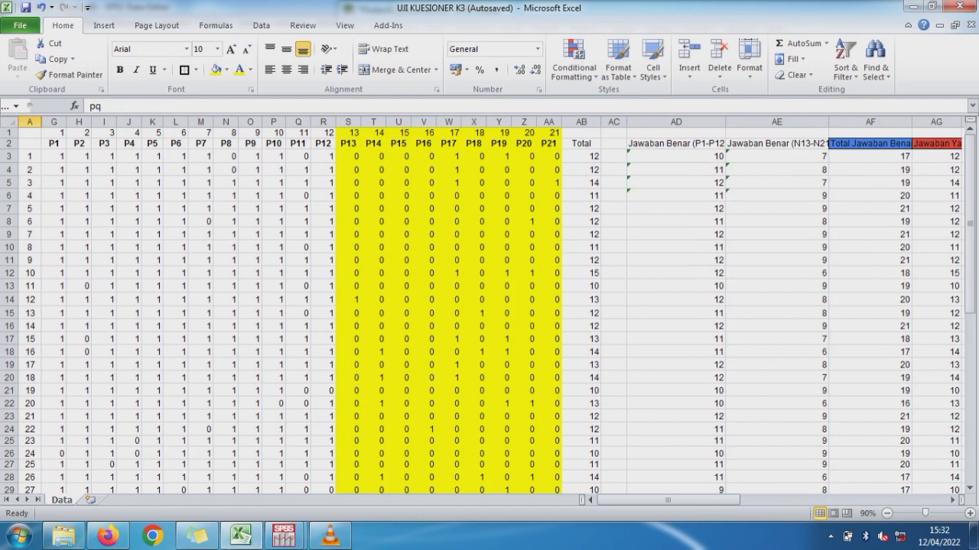
left_click(675, 143)
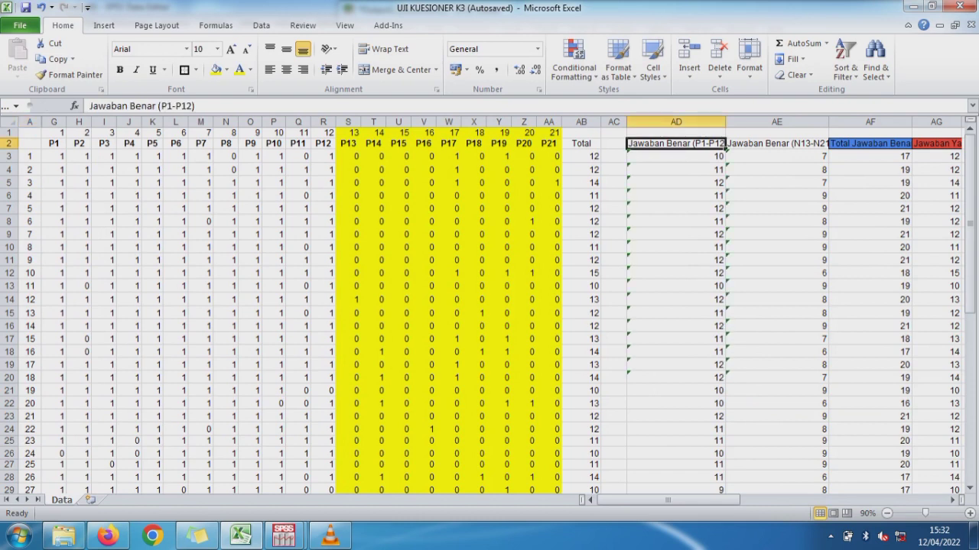
Fill AD3's =COUNTIF(G3:R3;1) down column AD to row 52.
left_click(675, 156)
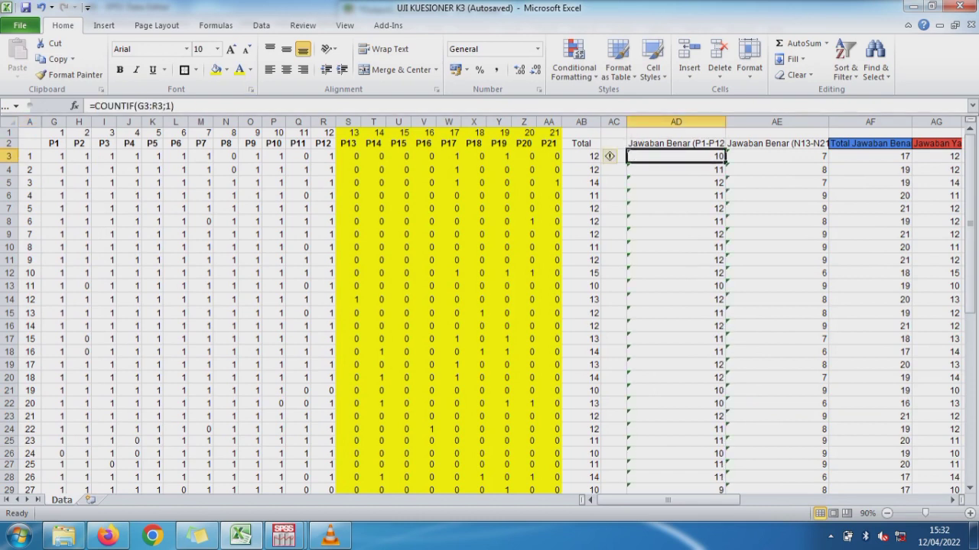
key("F2")
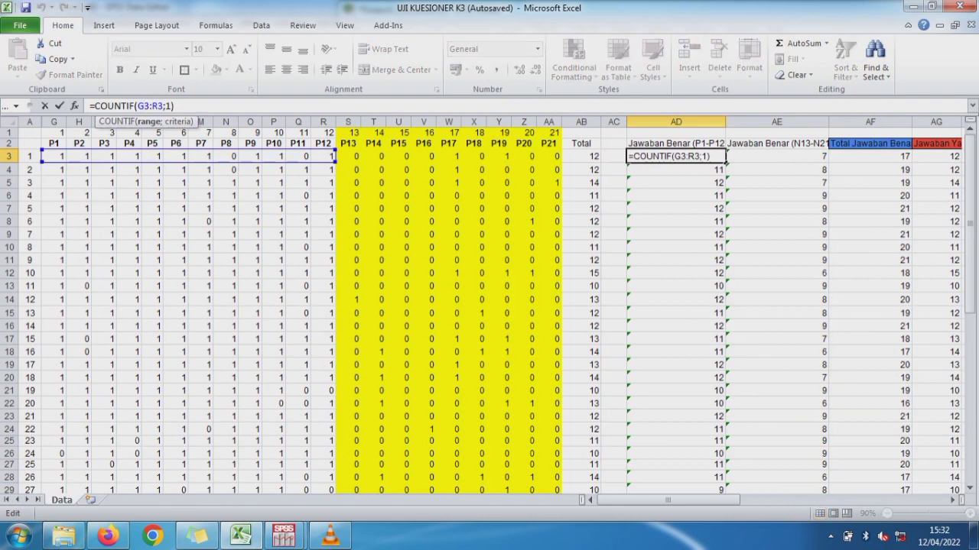
key("Escape")
left_click_drag(725, 160, 724, 481)
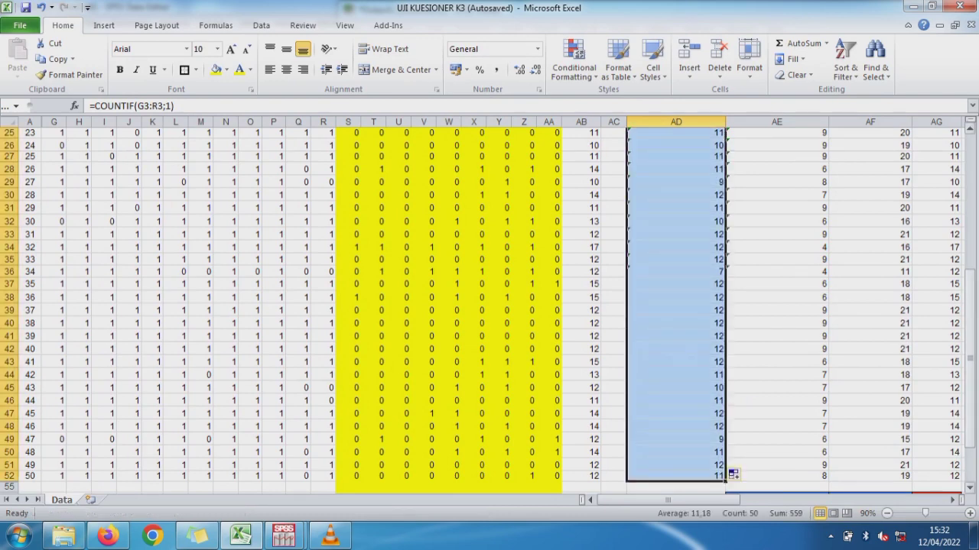
left_click_drag(969, 360, 969, 306)
Fill AE3's =COUNTIF(S3:AA3;0) down column AE to row 52.
left_click(728, 157)
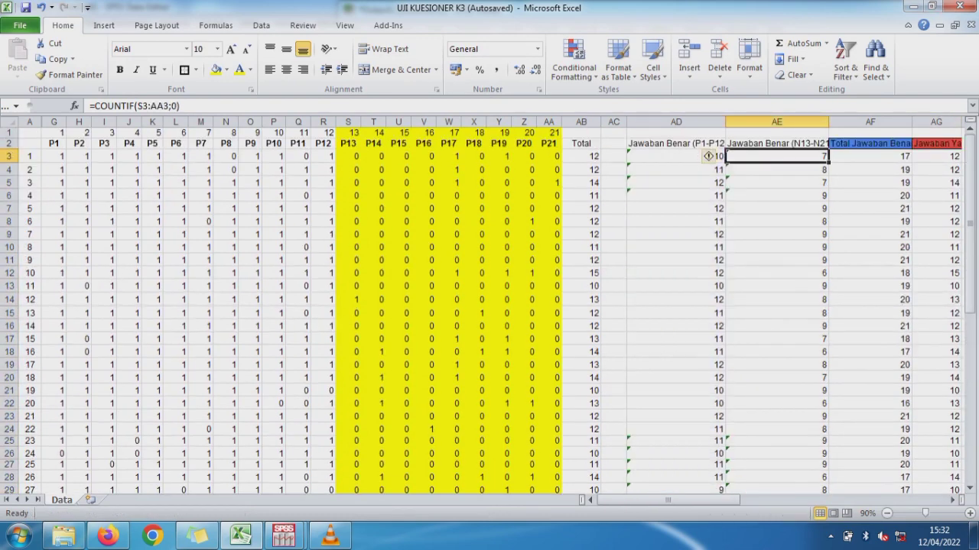
double_click(730, 156)
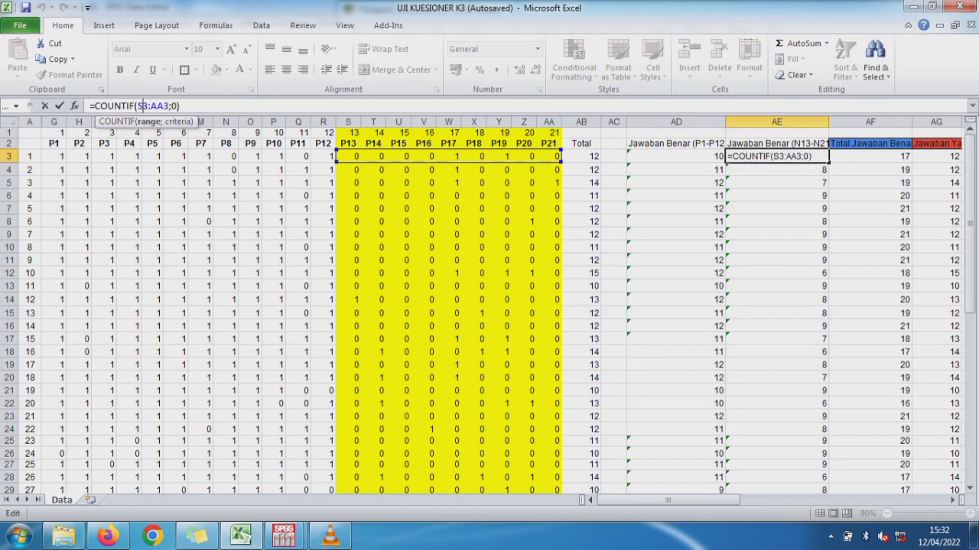
key("Escape")
left_click_drag(828, 162, 828, 162)
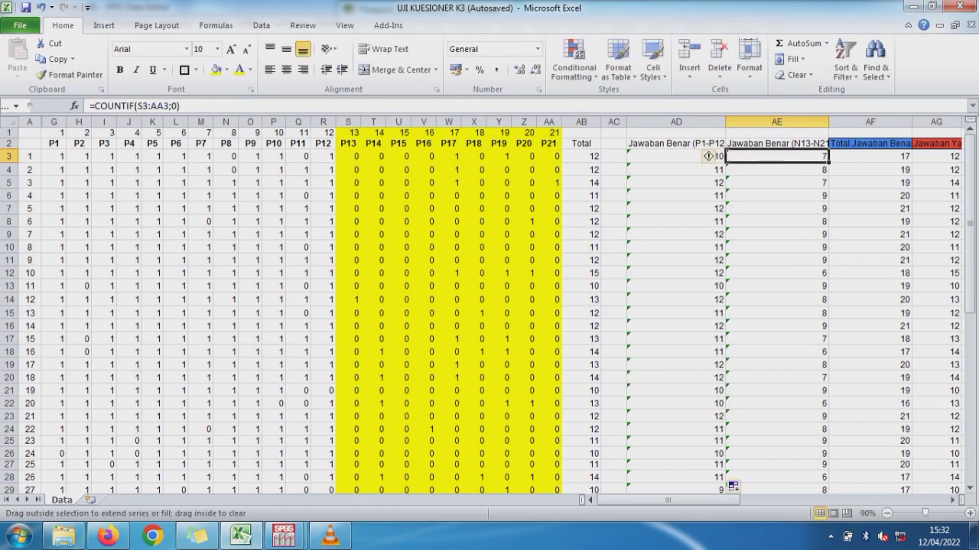
left_click_drag(732, 486, 732, 454)
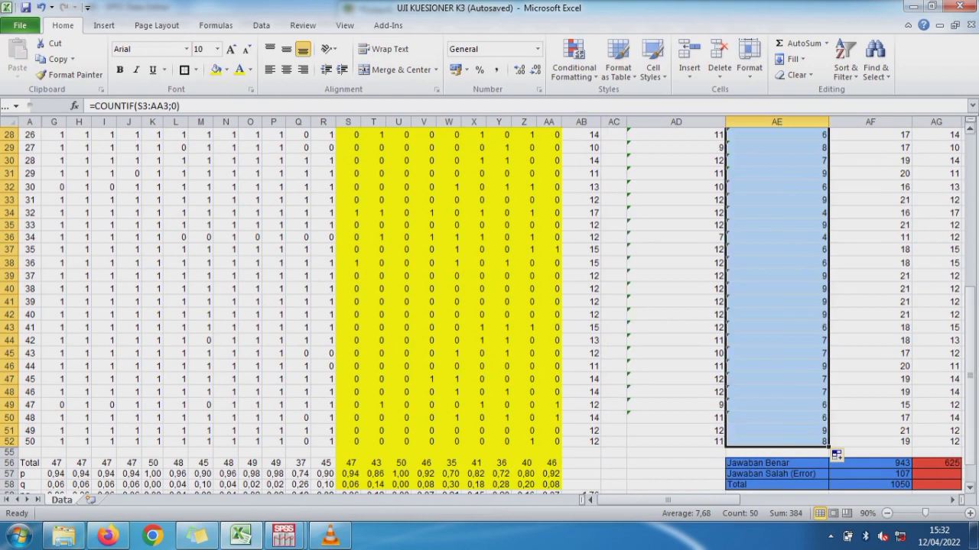
scroll(835, 454, "up", 9)
key("Right")
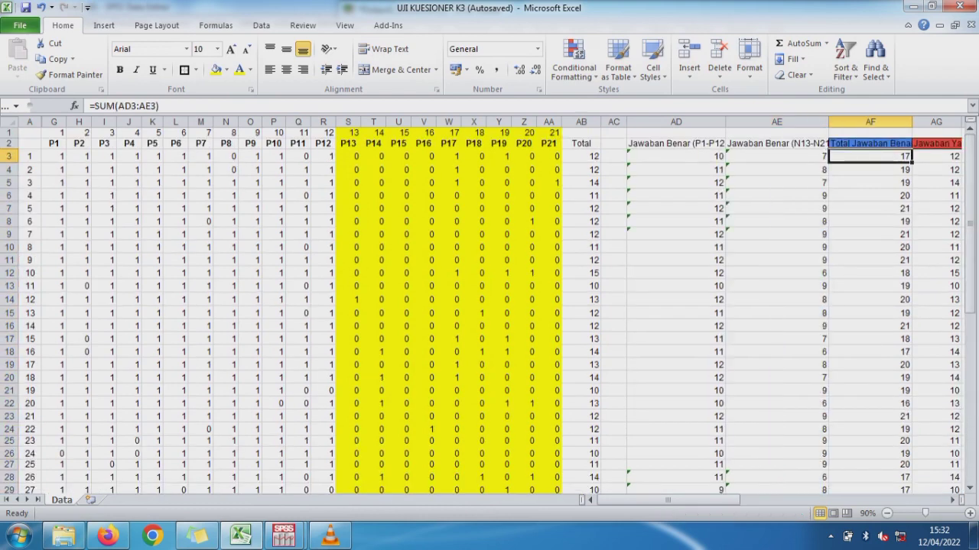
Copy the AF3 total-correct sum down column AF through row 52.
key("F2")
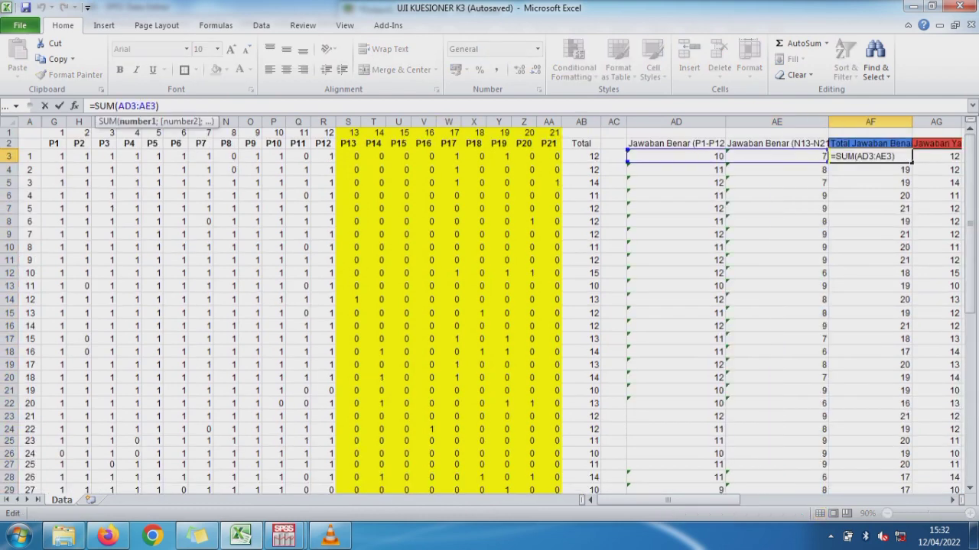
key("Escape")
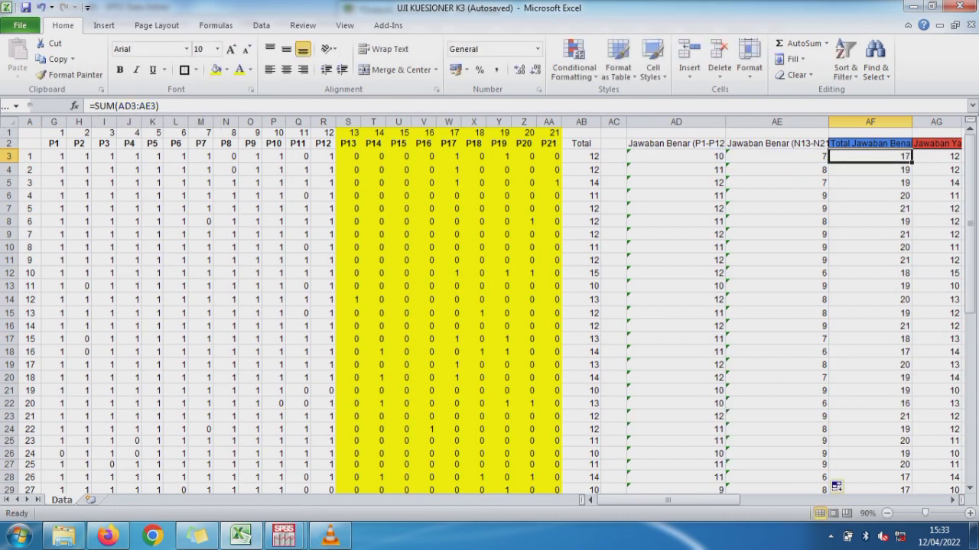
left_click_drag(912, 162, 909, 468)
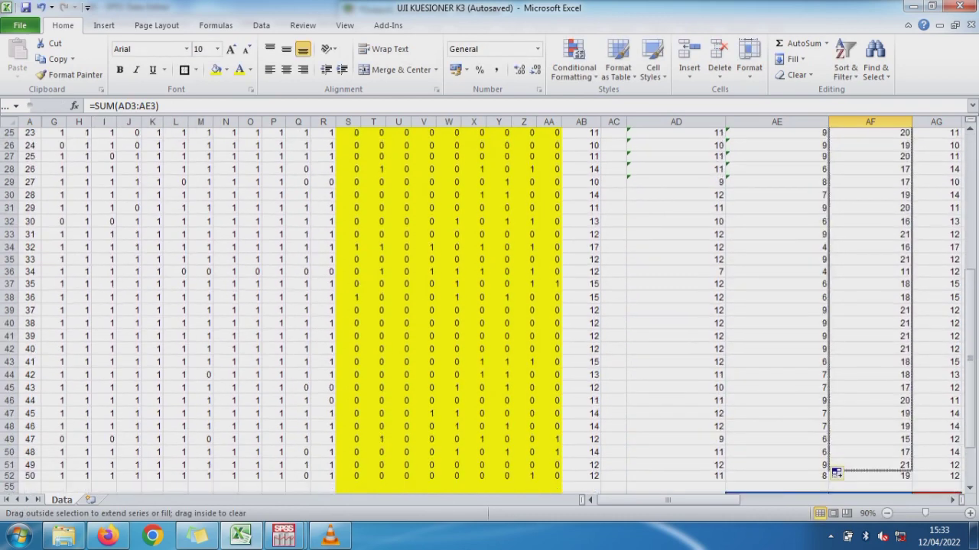
left_click_drag(837, 474, 836, 476)
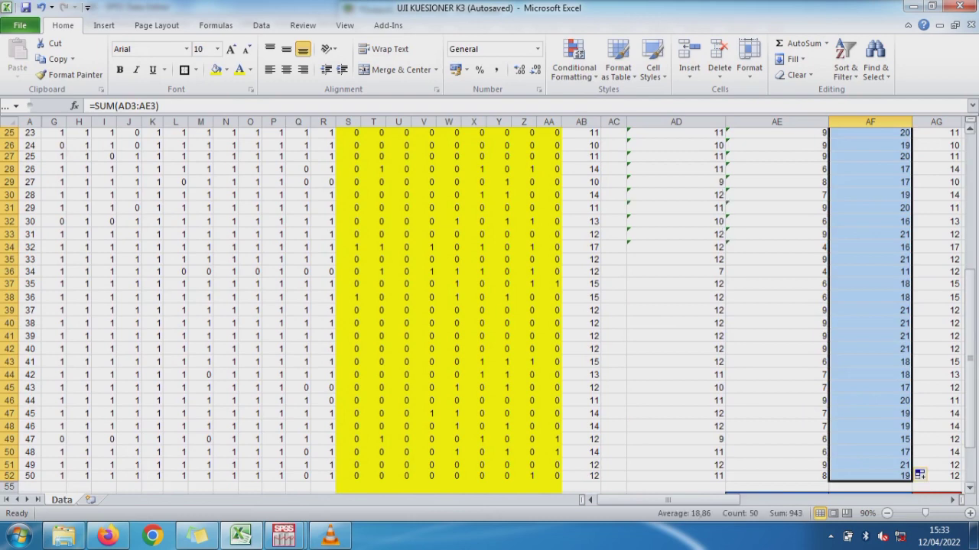
left_click_drag(970, 338, 969, 138)
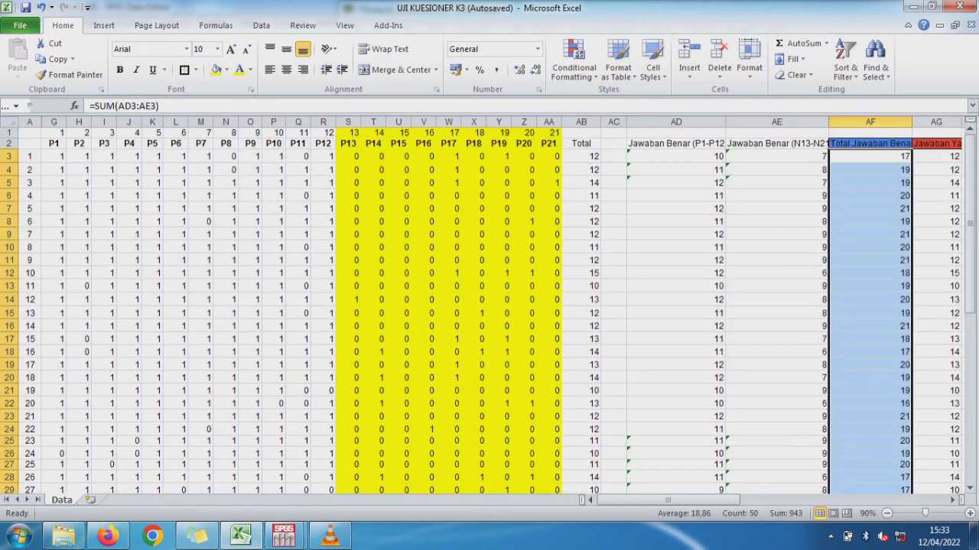
Fill AG3's =COUNTIF(F3:AA3;1) down the Jawaban Ya column to row 52.
key("Right")
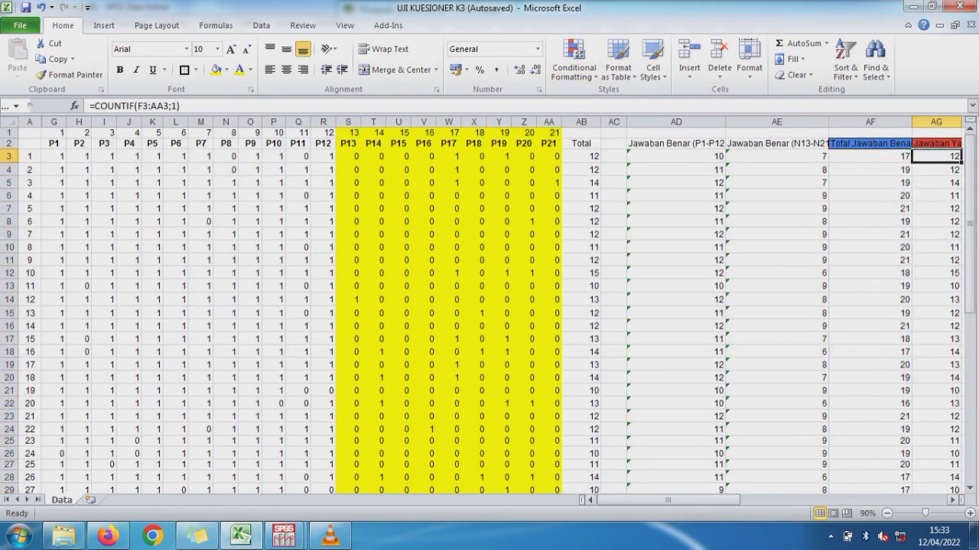
scroll(493, 306, "right", 1)
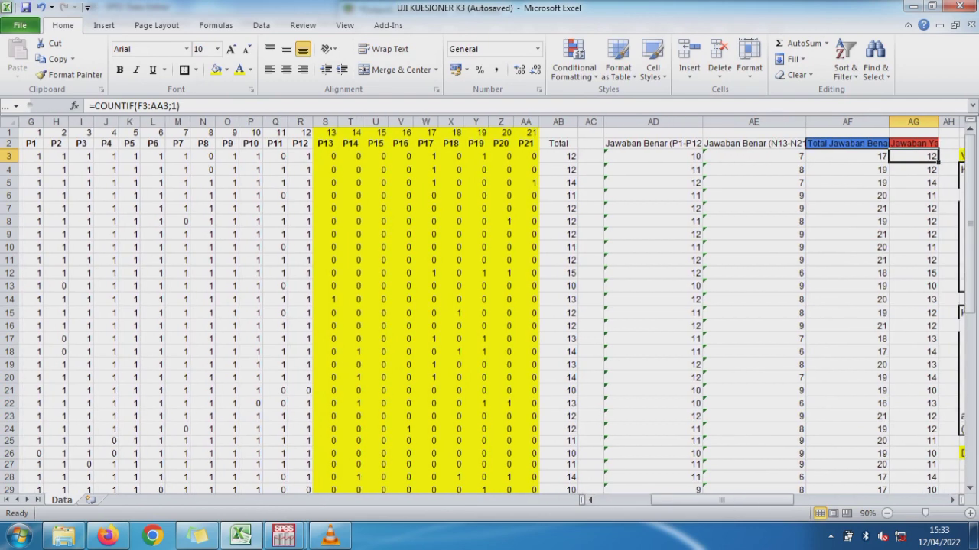
key("F2")
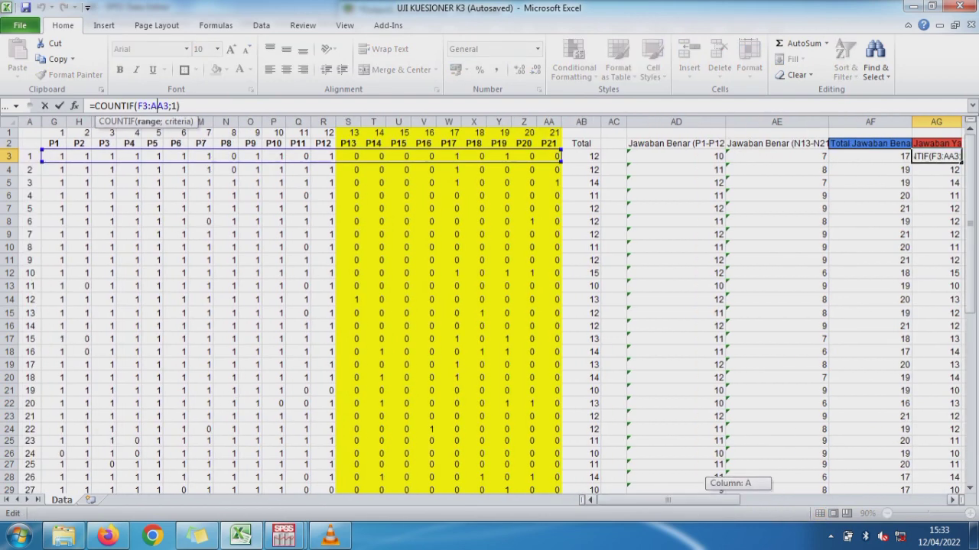
left_click(150, 106)
left_click(912, 156)
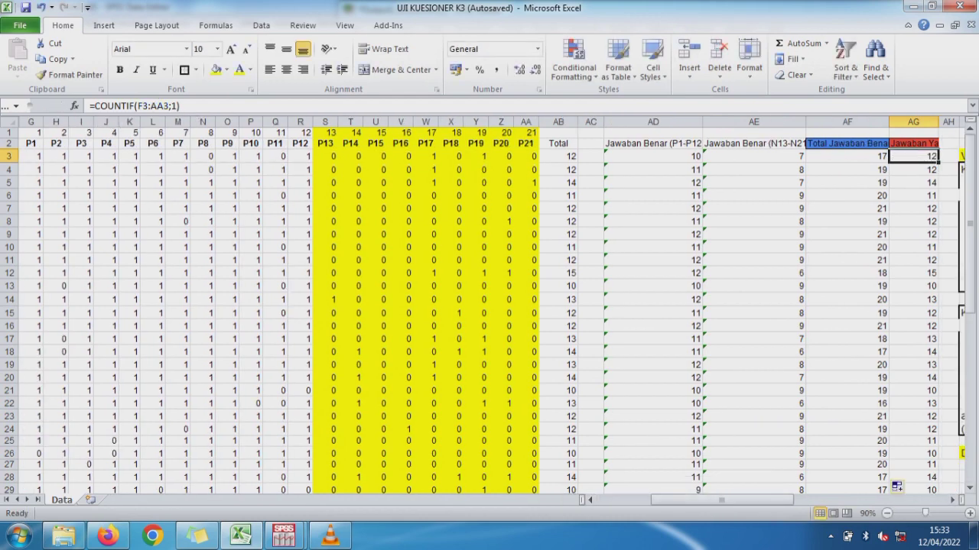
left_click_drag(938, 162, 896, 474)
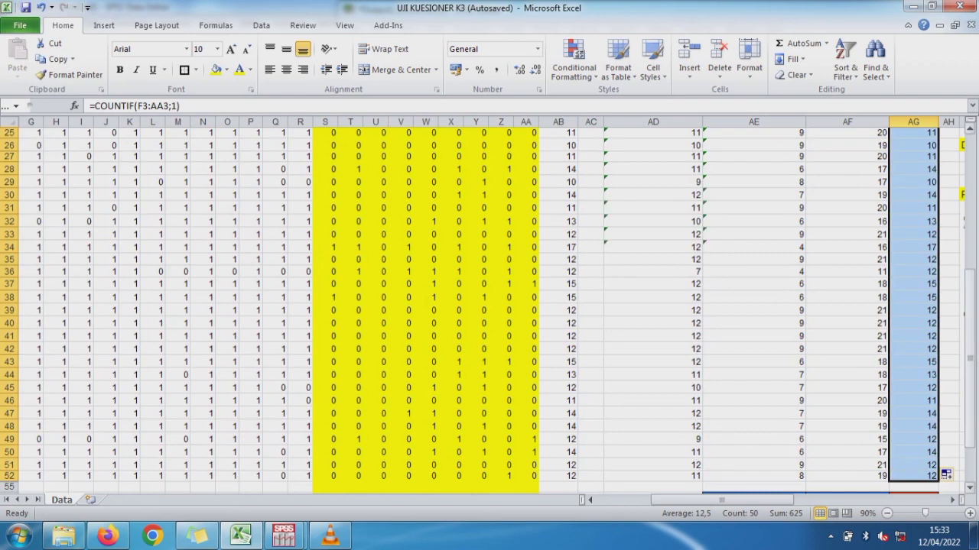
left_click_drag(970, 314, 970, 137)
Hide the Total columns AB and AC.
left_click_drag(558, 122, 591, 121)
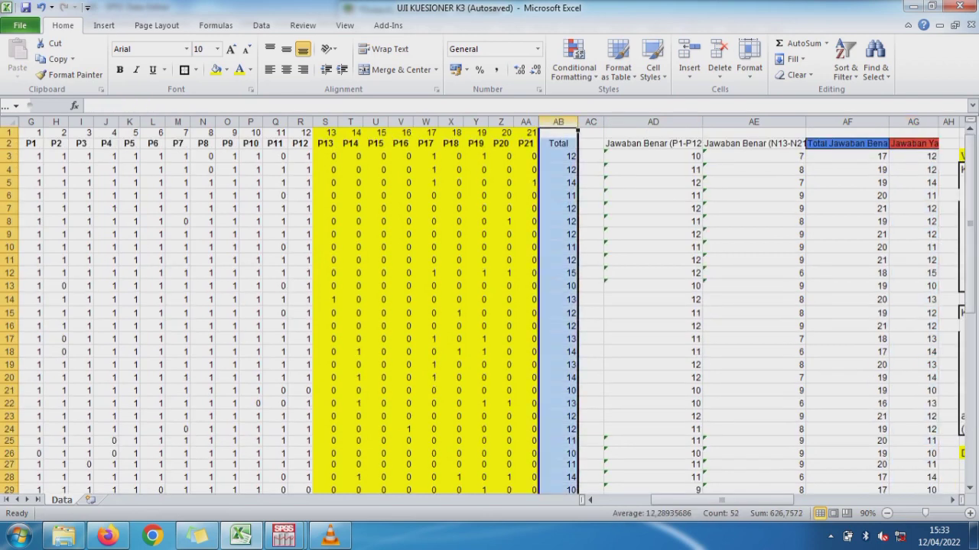
right_click(566, 123)
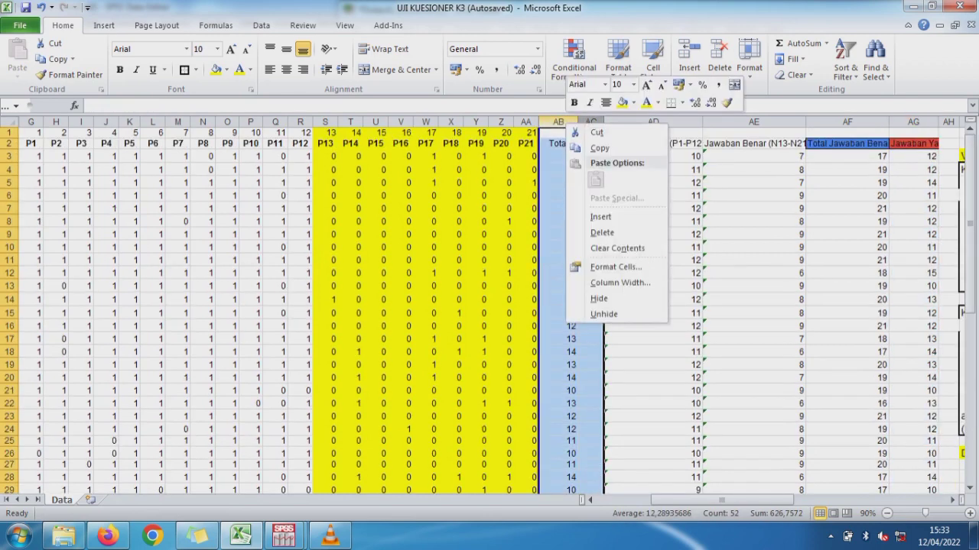
left_click(598, 298)
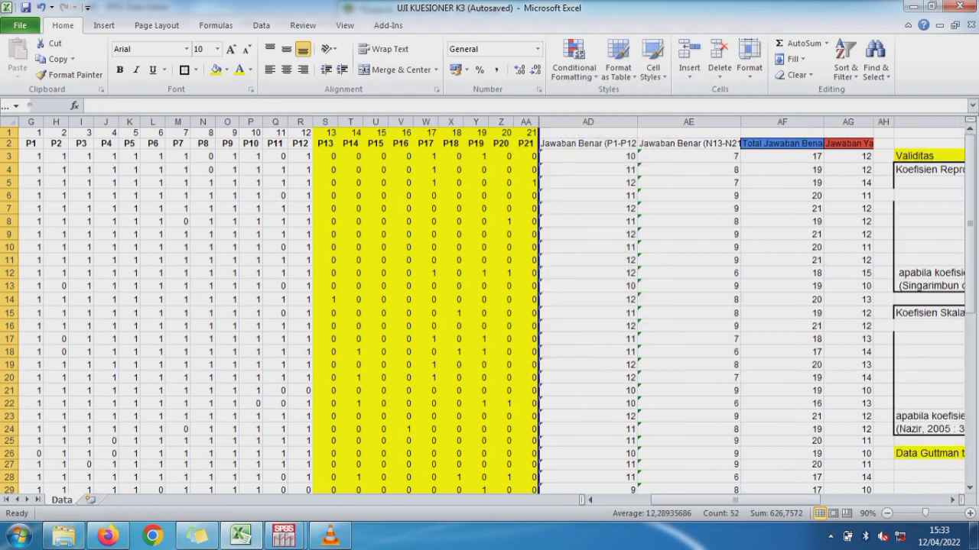
Narrow columns AD, AE and AF so the Validitas boxes sit beside the data.
left_click_drag(638, 122, 570, 123)
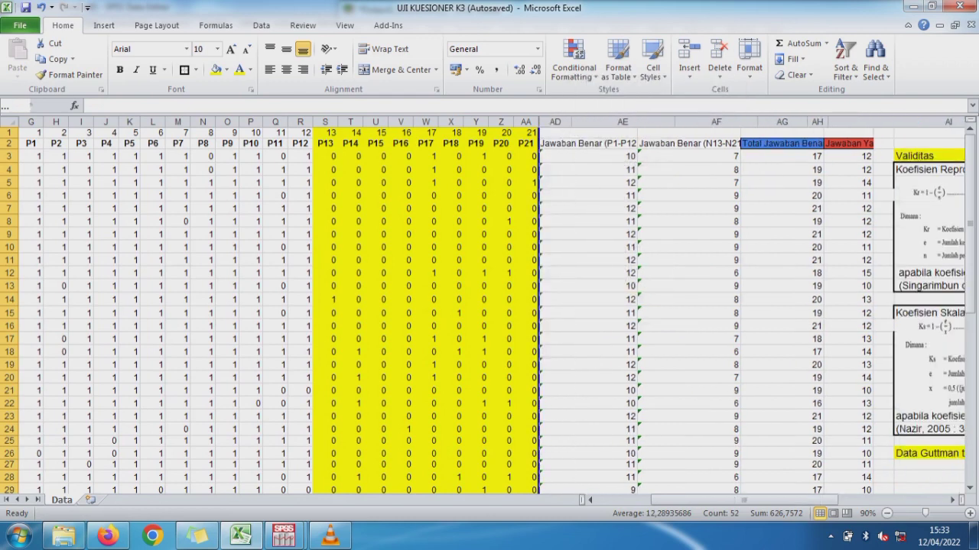
left_click_drag(674, 122, 558, 123)
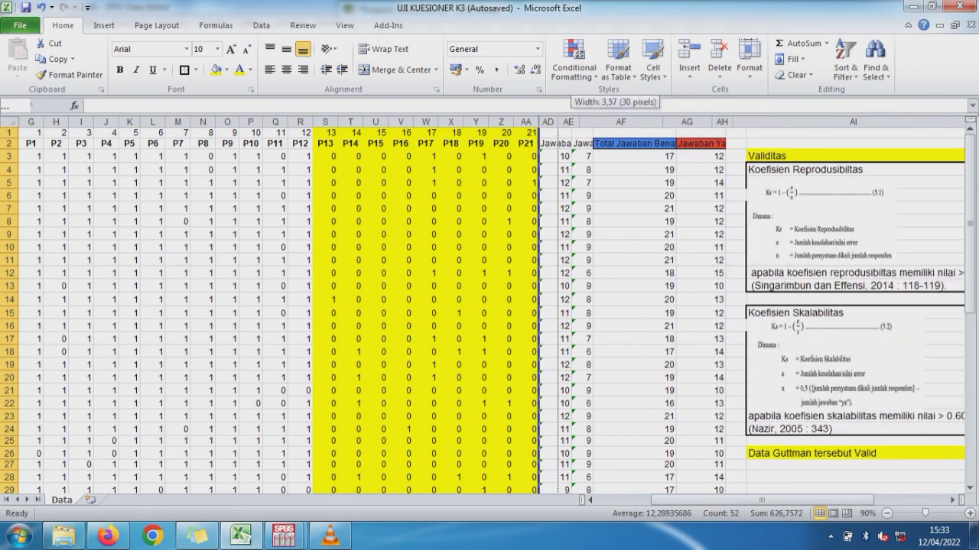
mouse_move(662, 122)
left_mouse_down()
mouse_move(604, 123)
mouse_move(620, 123)
left_mouse_up()
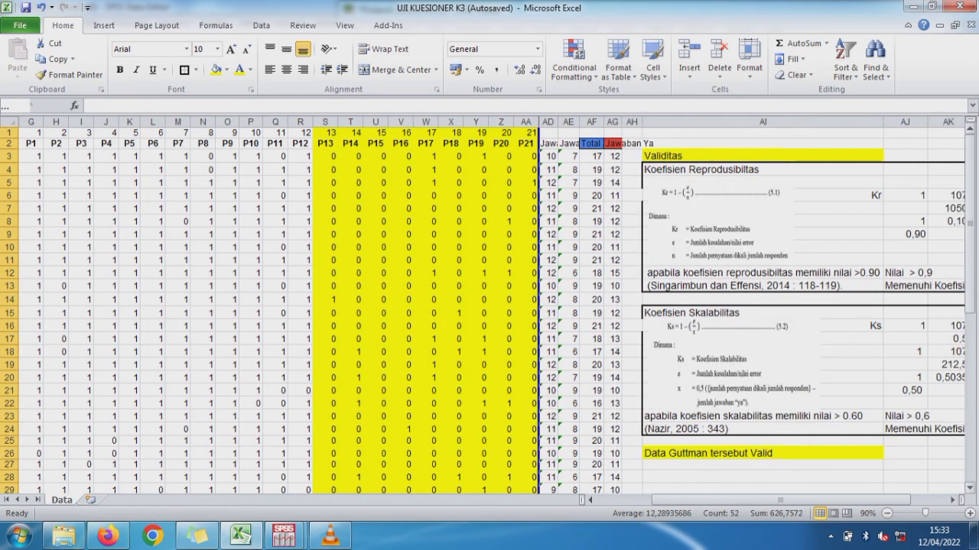
left_click_drag(970, 153, 970, 252)
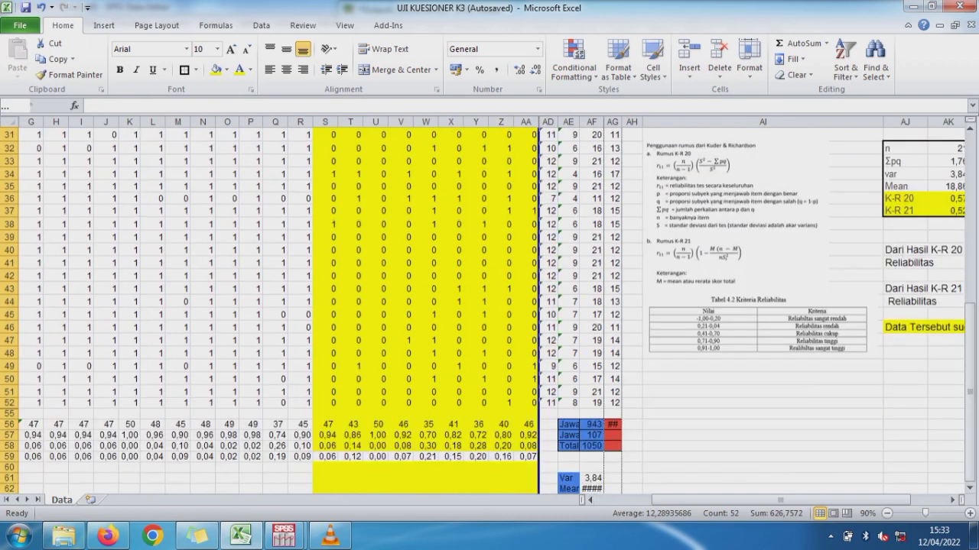
Widen columns AG and AE so the 625 total and labels show, checking AF56's range.
left_click_drag(622, 121, 656, 122)
left_click(593, 425)
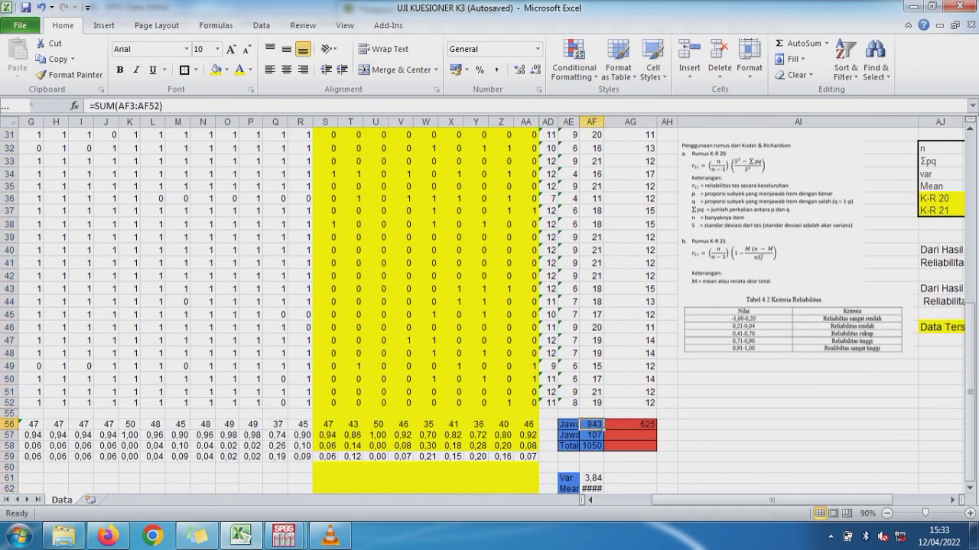
key("F2")
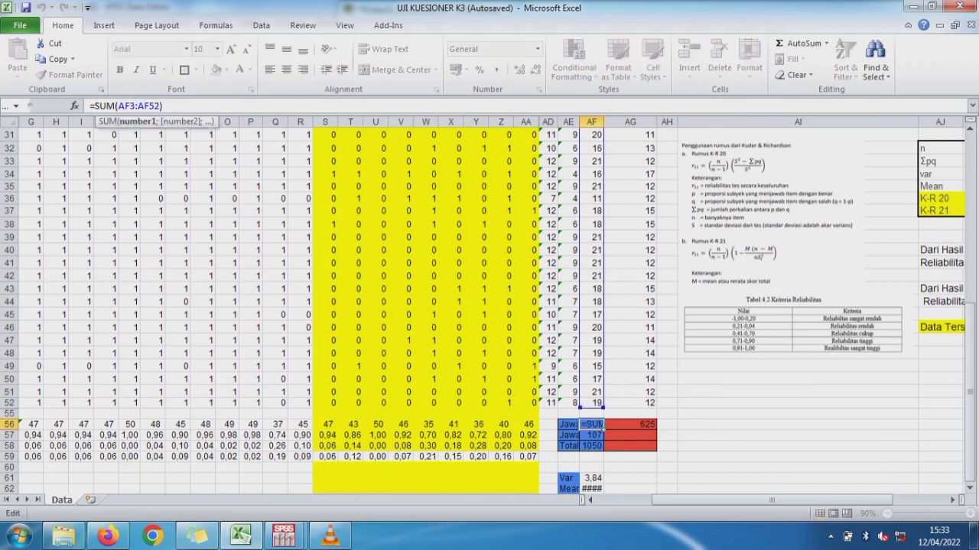
key("Escape")
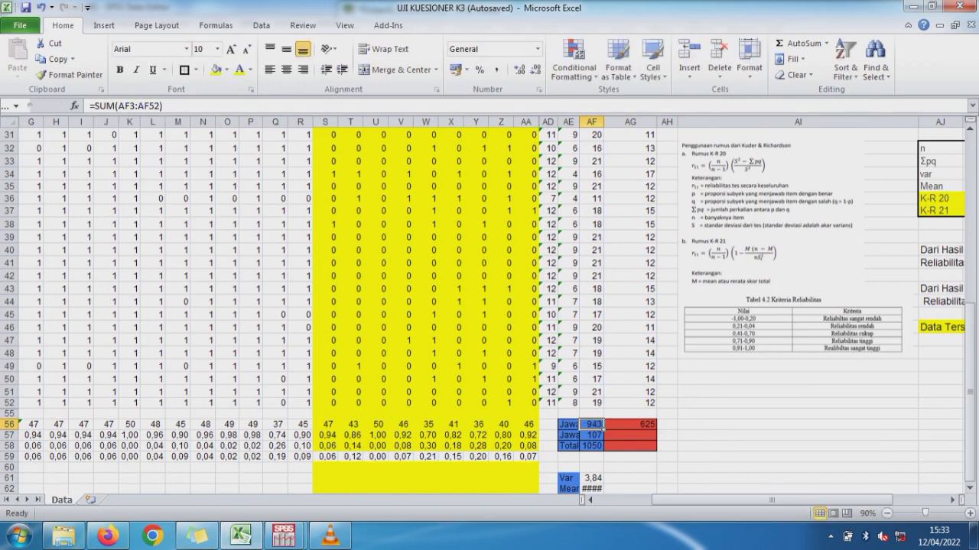
left_click_drag(580, 122, 670, 122)
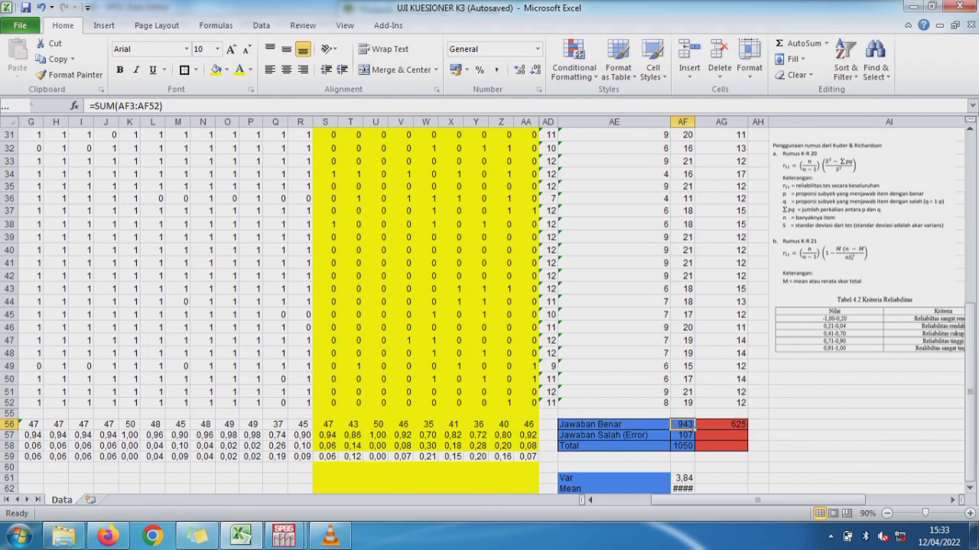
key("F2")
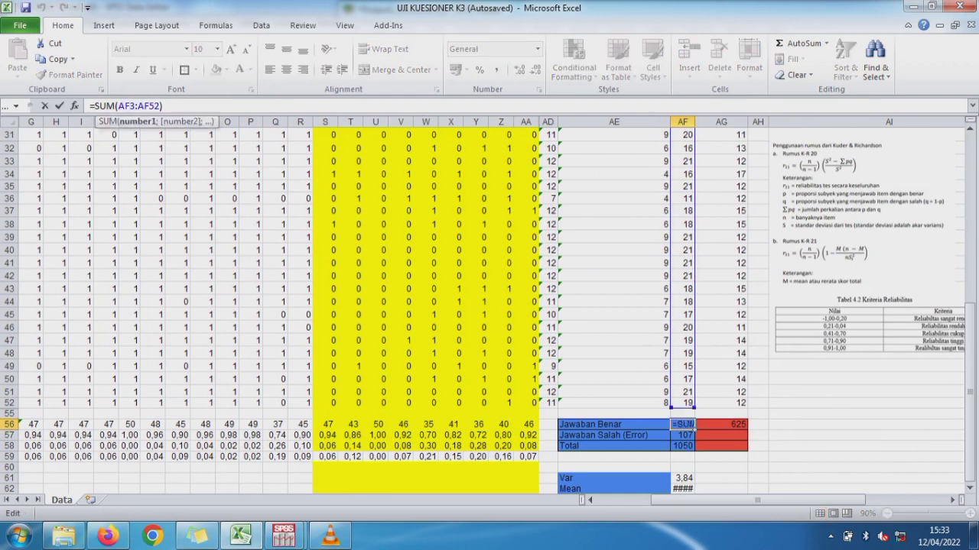
key("Escape")
Verify the AF57 and AG56 formulas, then resize AE and AF so Mean shows 18,86.
key("Down")
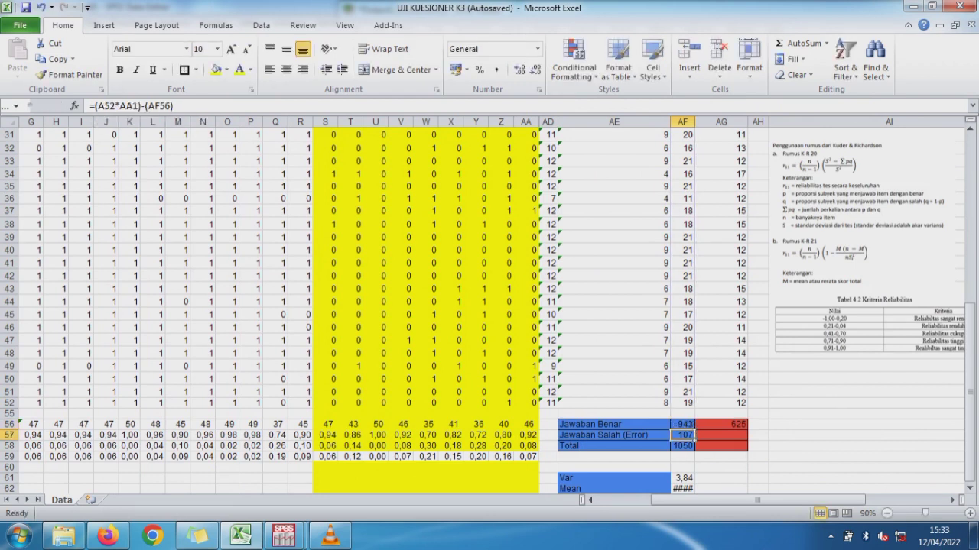
key("F2")
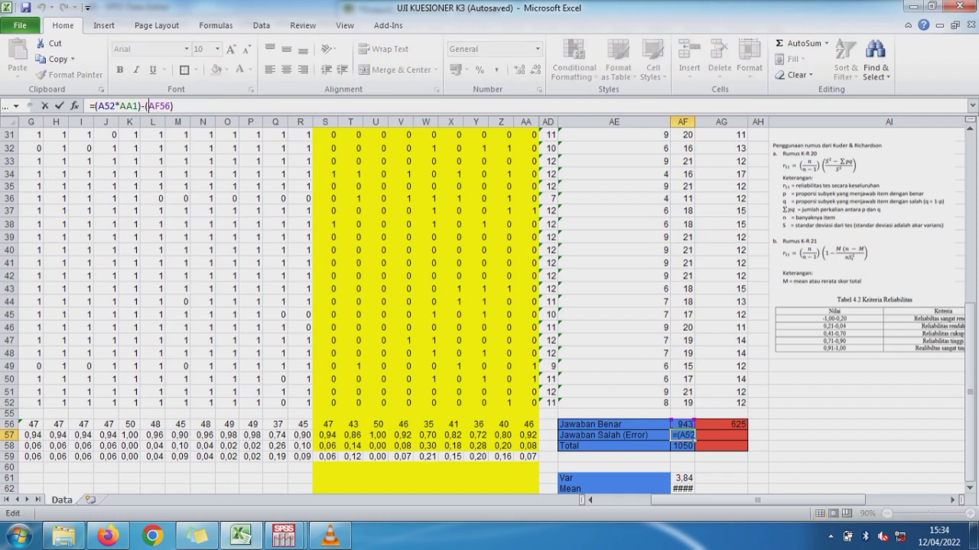
key("Return")
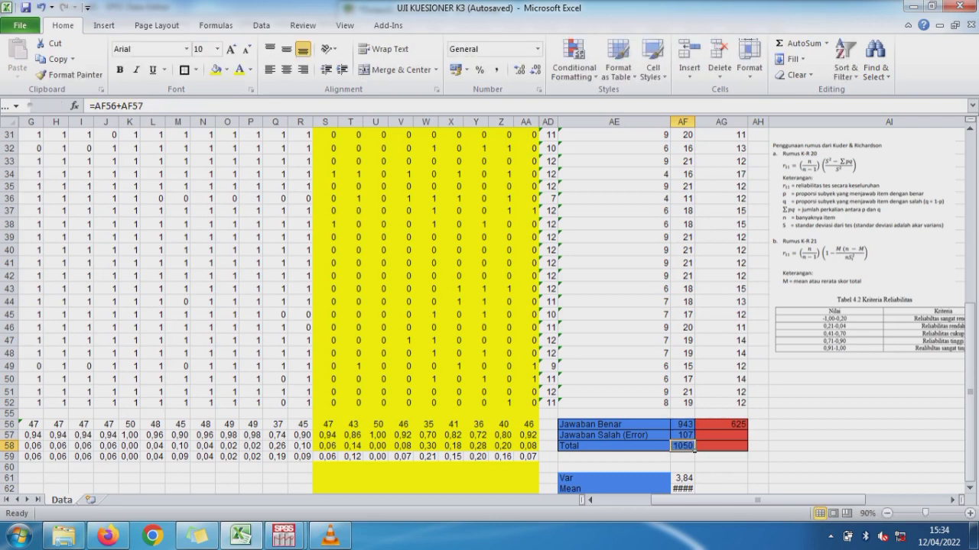
left_click(743, 426)
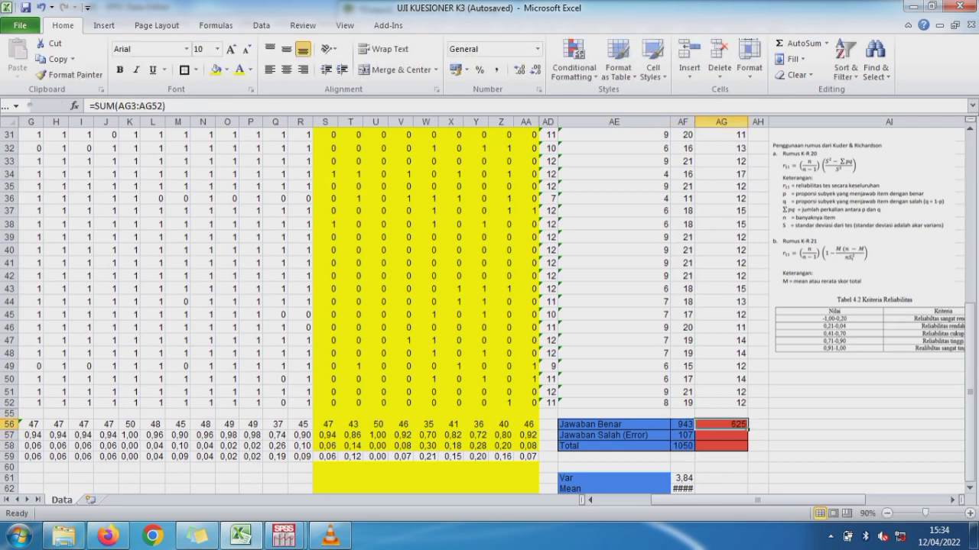
double_click(746, 429)
key("Escape")
left_click_drag(670, 121, 589, 121)
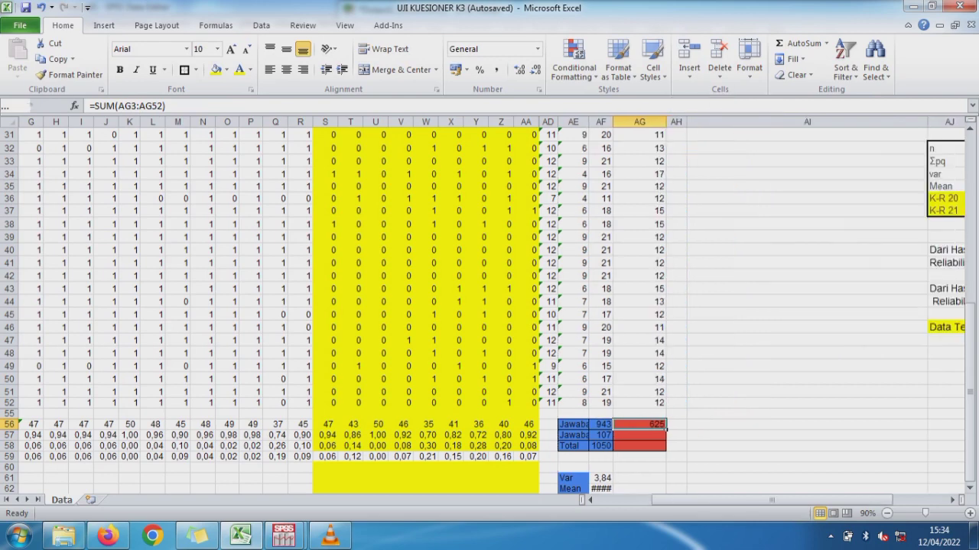
mouse_move(613, 122)
left_mouse_down()
mouse_move(677, 122)
mouse_move(626, 121)
left_mouse_up()
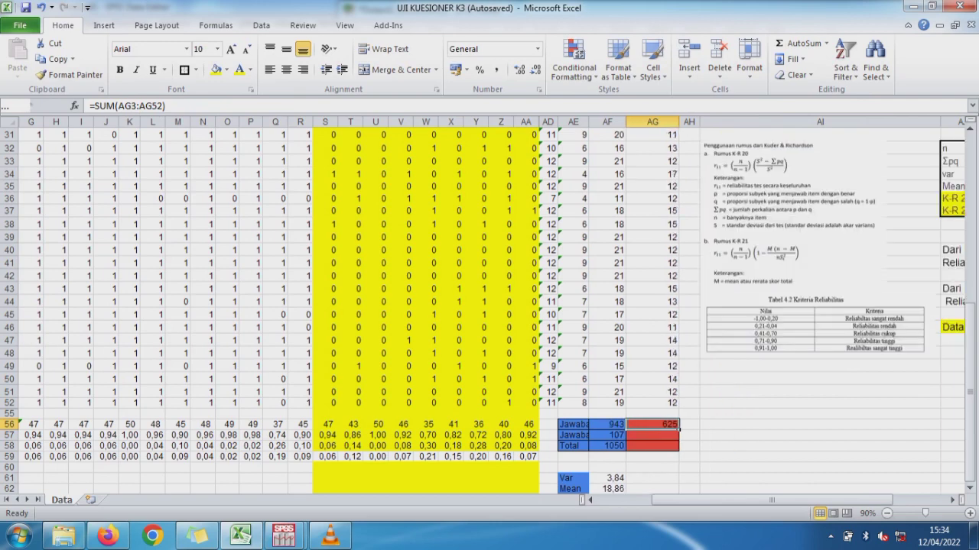
Check the VAR.P variance in AF61 and the AVERAGE mean in AF62, then scroll to Validitas.
left_click(607, 477)
key("F2")
key("Escape")
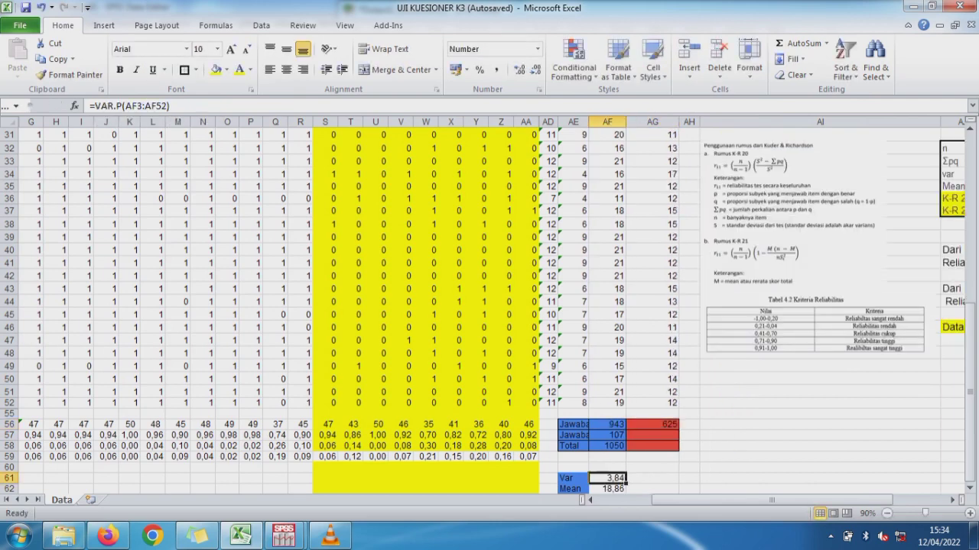
left_click(607, 488)
key("F2")
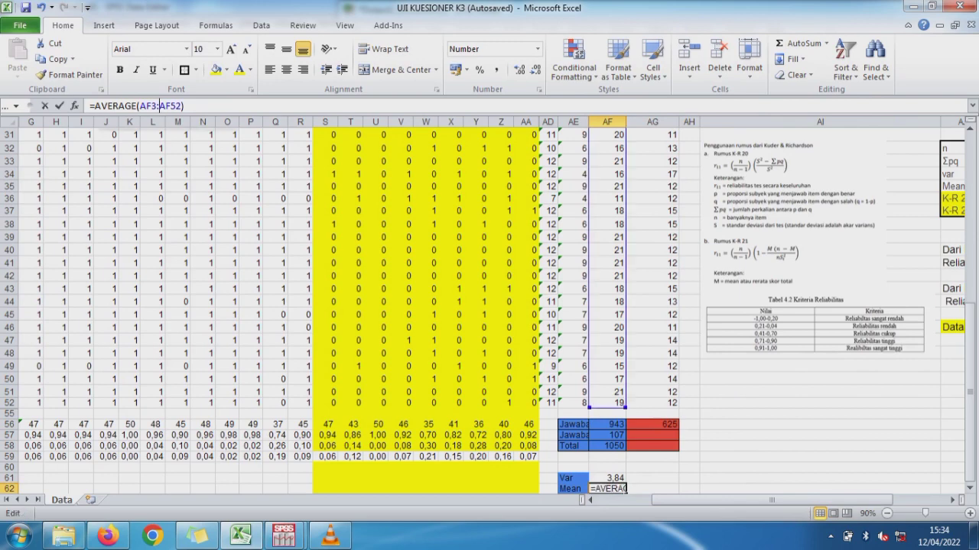
key("Escape")
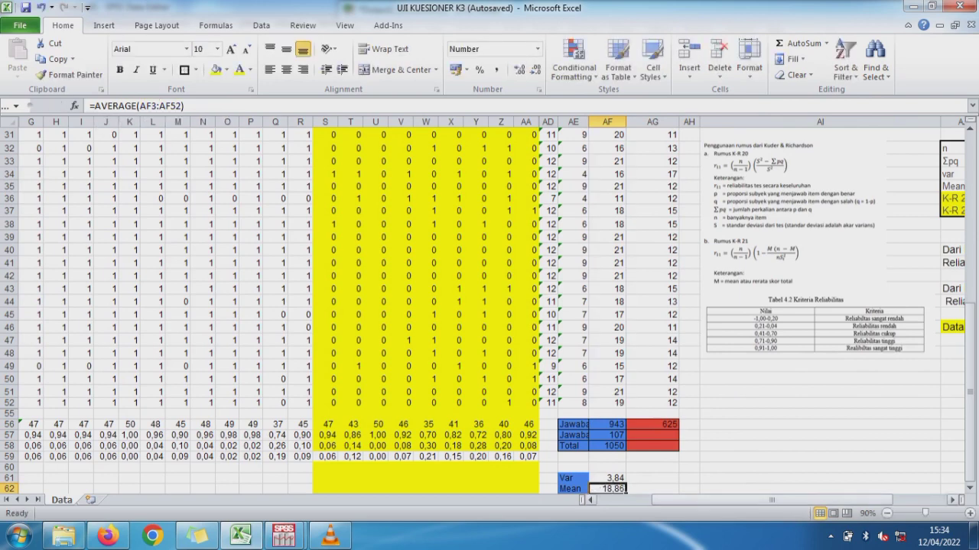
scroll(489, 306, "right", 3)
left_click_drag(970, 398, 970, 352)
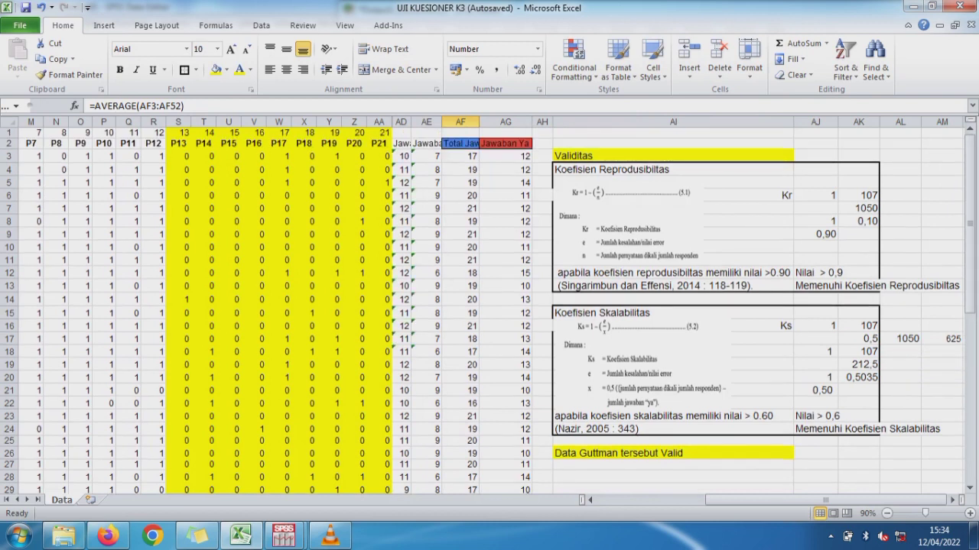
Review the Kr inputs and confirm the total of 1050 in AK7.
left_click(816, 195)
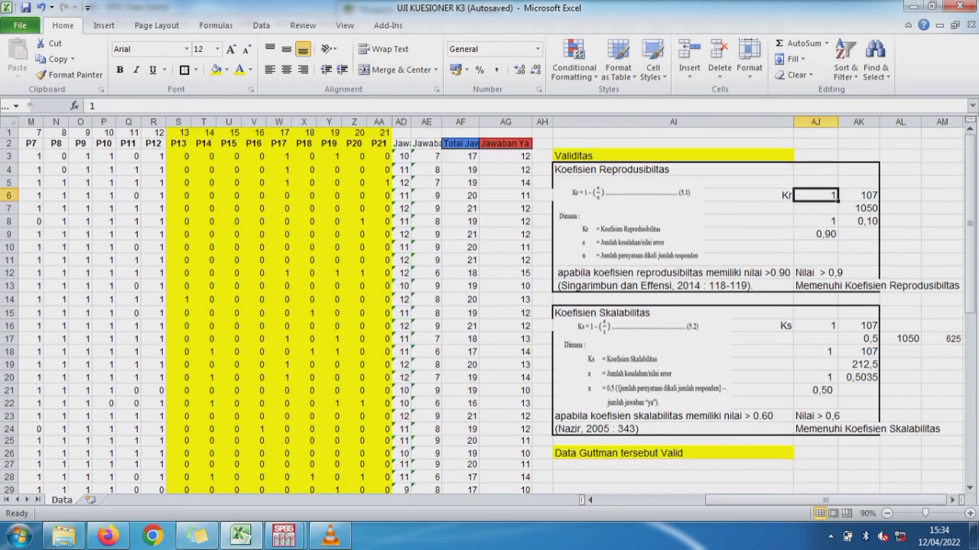
left_click(673, 272)
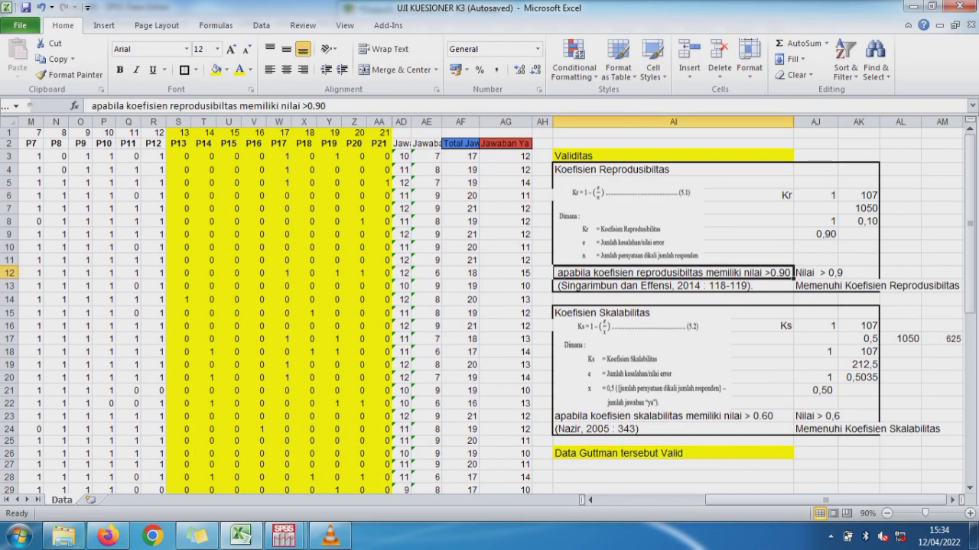
left_click(857, 195)
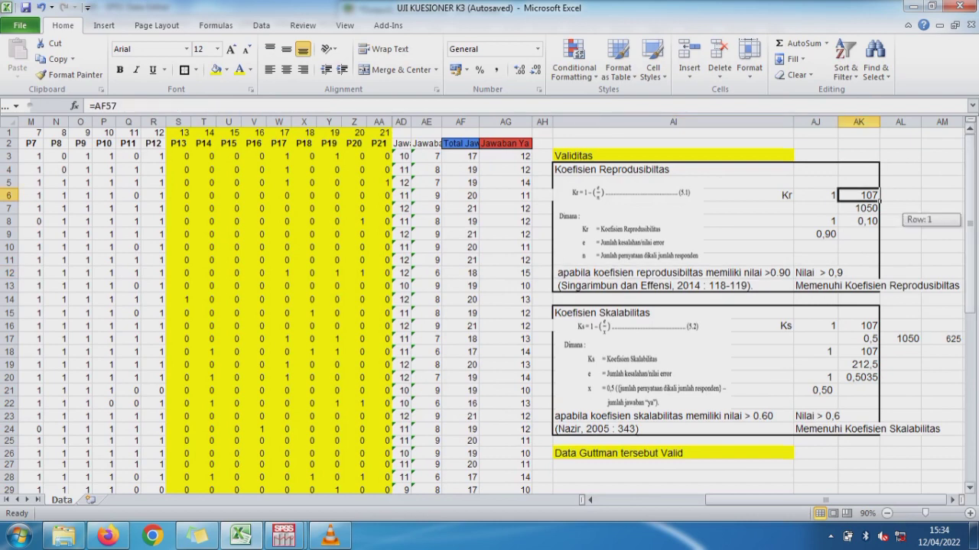
left_click_drag(970, 221, 969, 230)
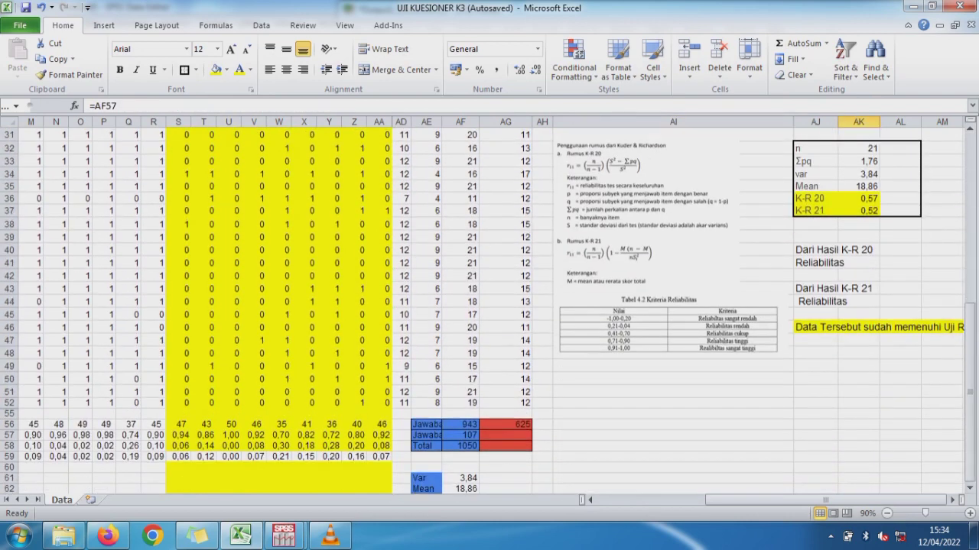
left_click(460, 435)
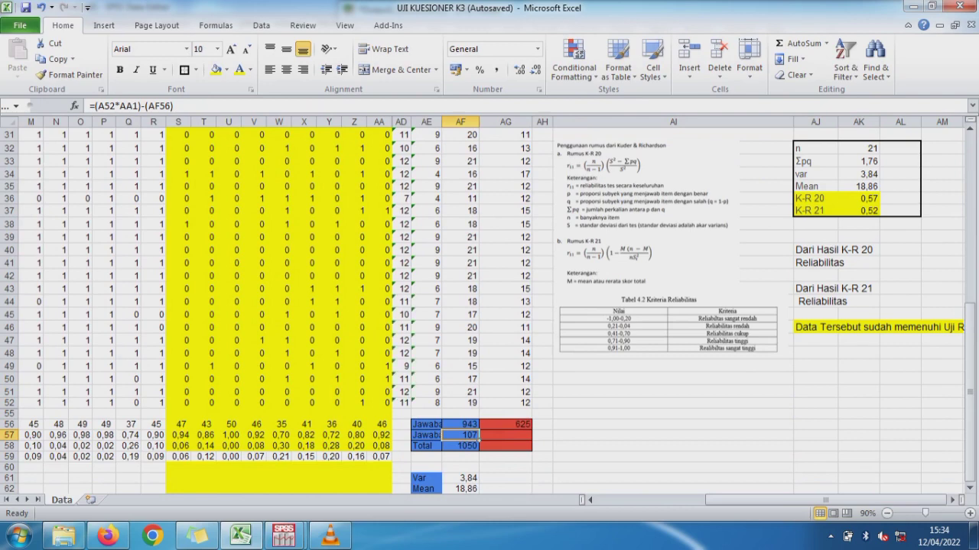
left_click_drag(972, 340, 971, 317)
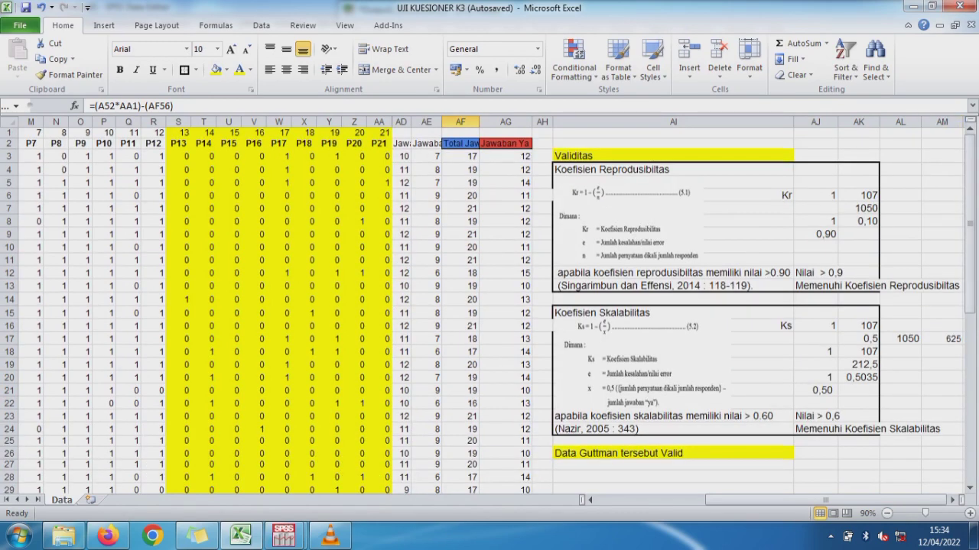
left_click(859, 208)
key("F2")
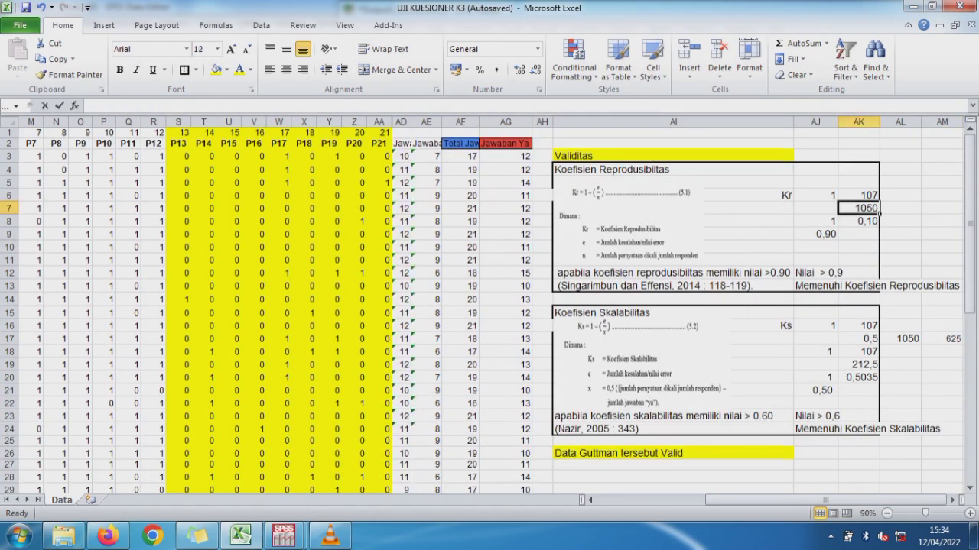
type("=AF58")
mouse_move(972, 229)
left_mouse_down()
mouse_move(972, 252)
mouse_move(970, 204)
left_mouse_up()
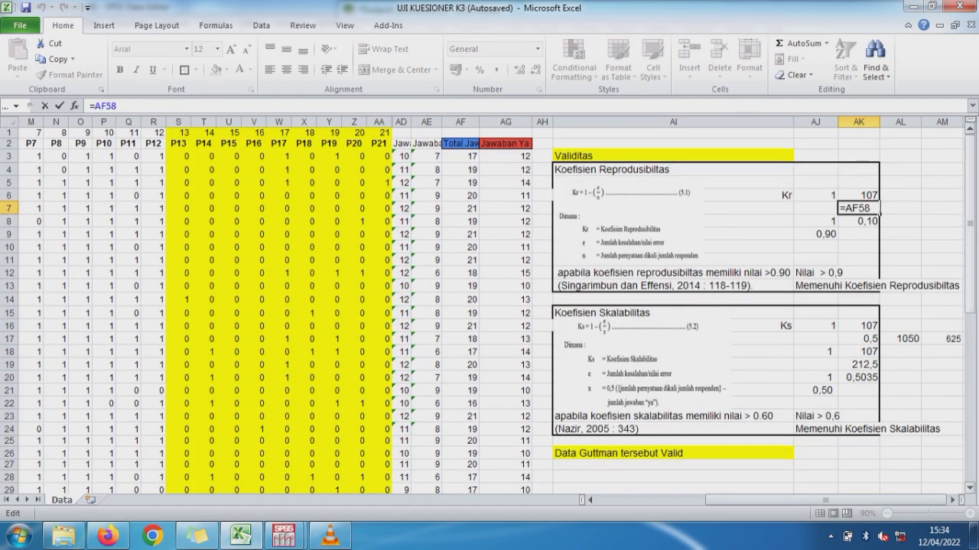
key("Return")
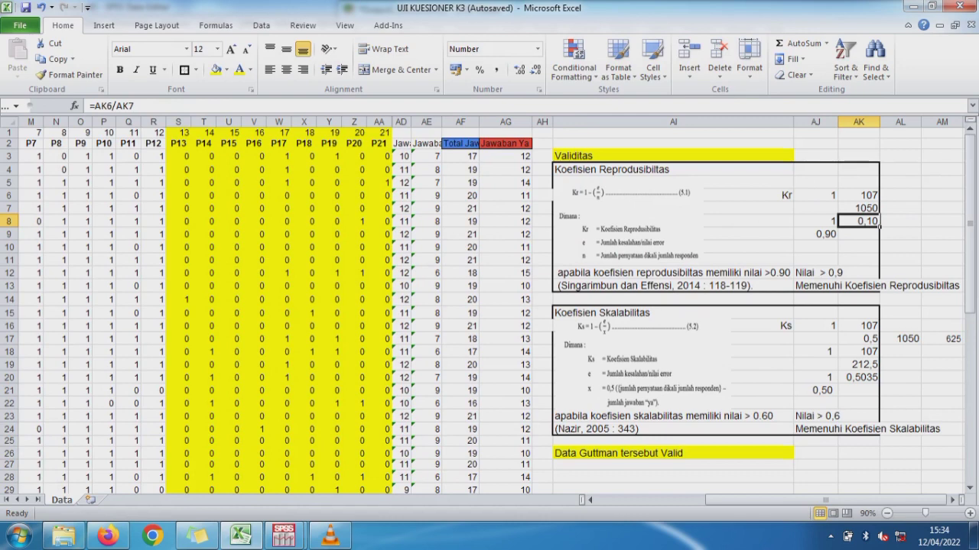
left_click_drag(971, 252, 971, 261)
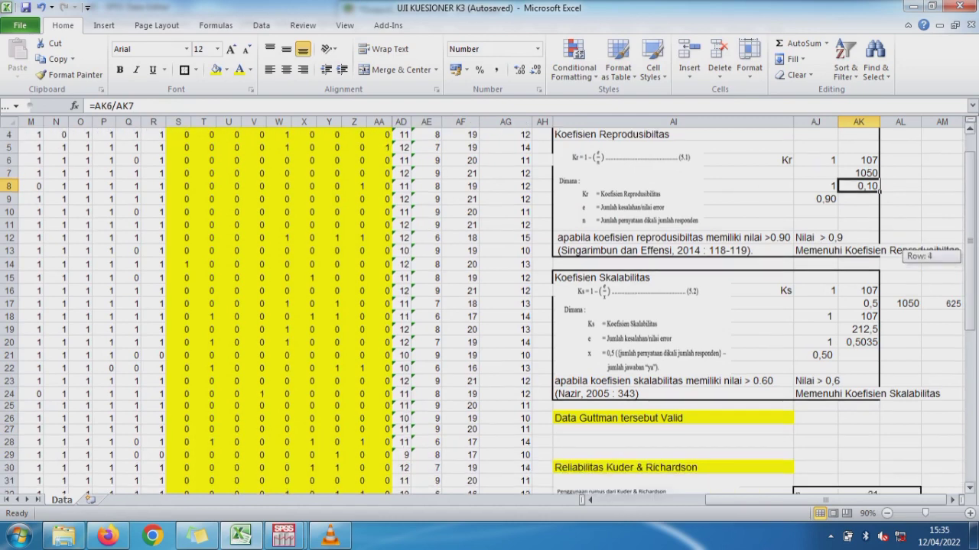
Recheck the Kr and AK8 error-ratio formulas and show Kr to four decimals as 0,8981.
left_click(816, 213)
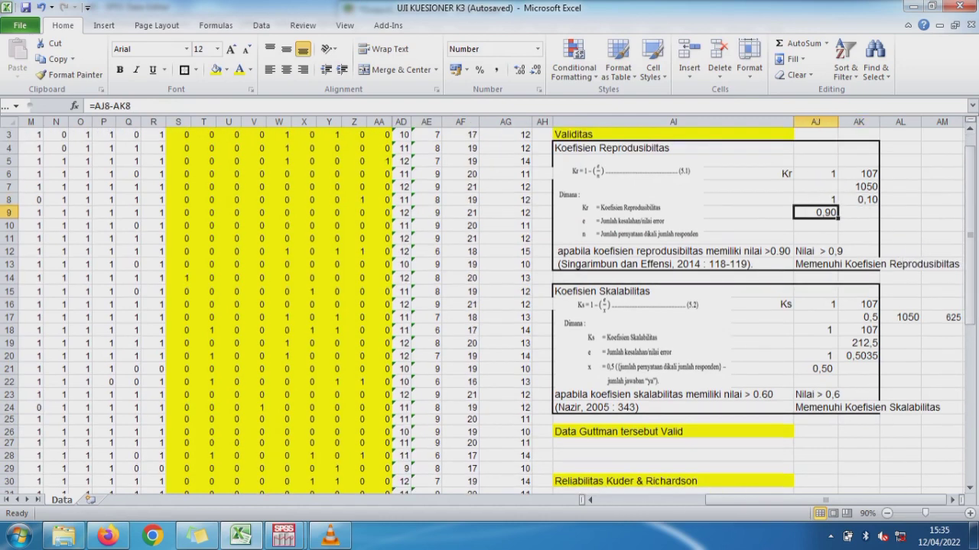
left_click(113, 106)
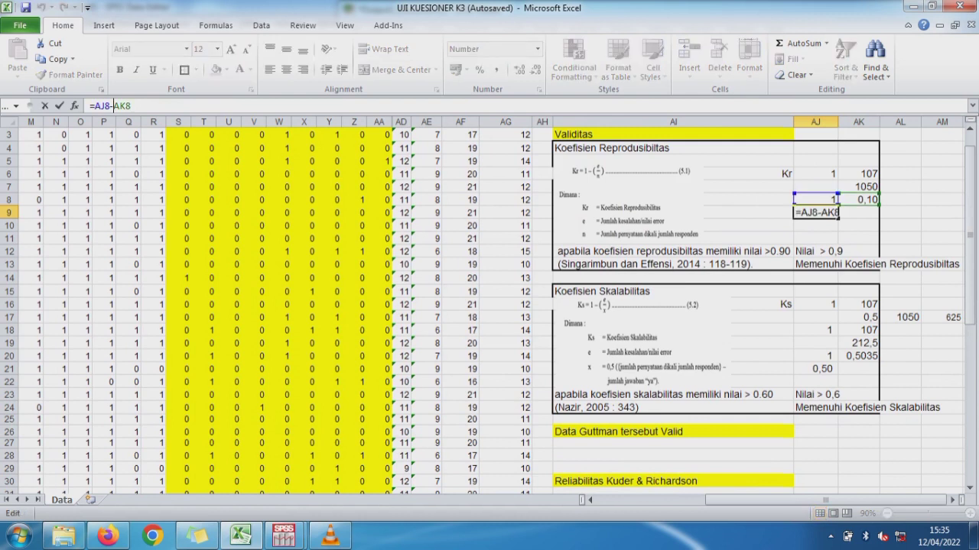
key("Escape")
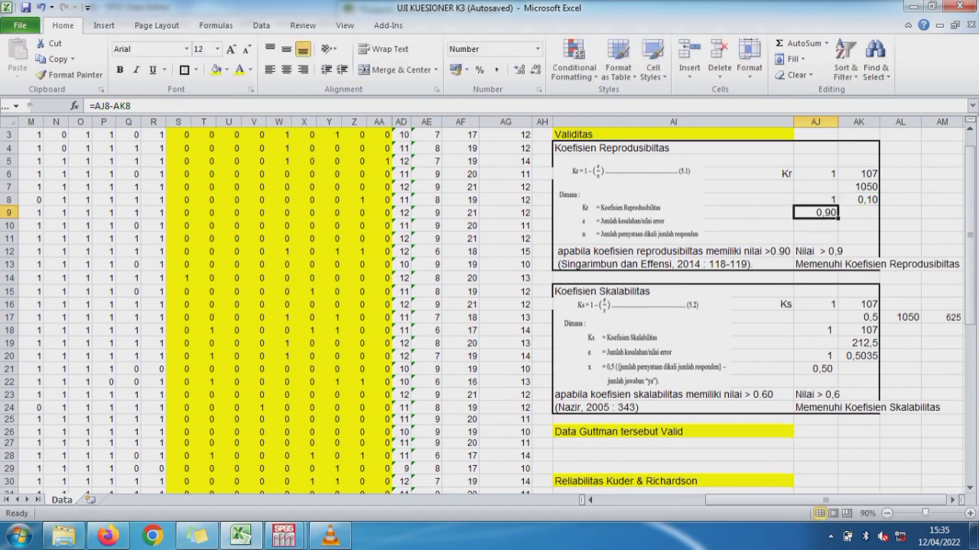
left_click(858, 200)
left_click(124, 106)
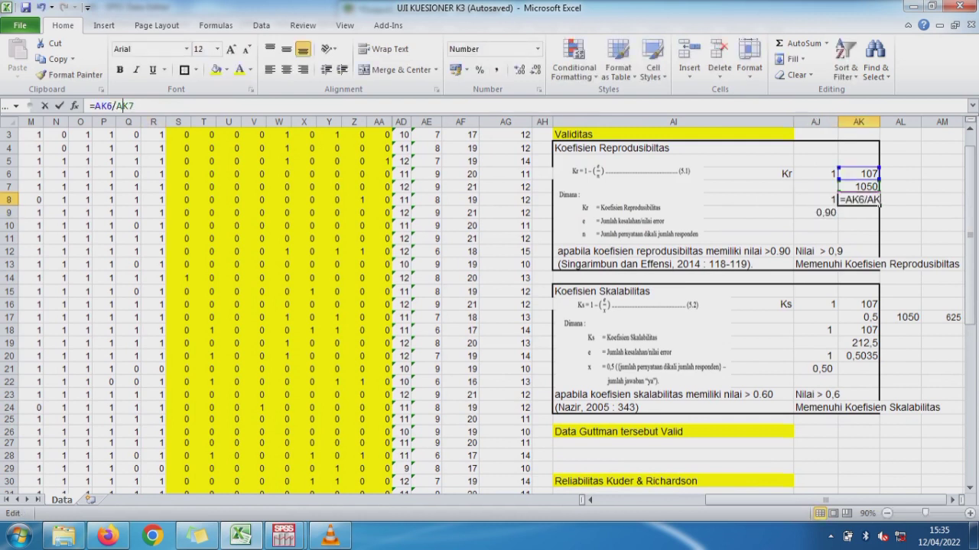
key("Escape")
left_click(815, 213)
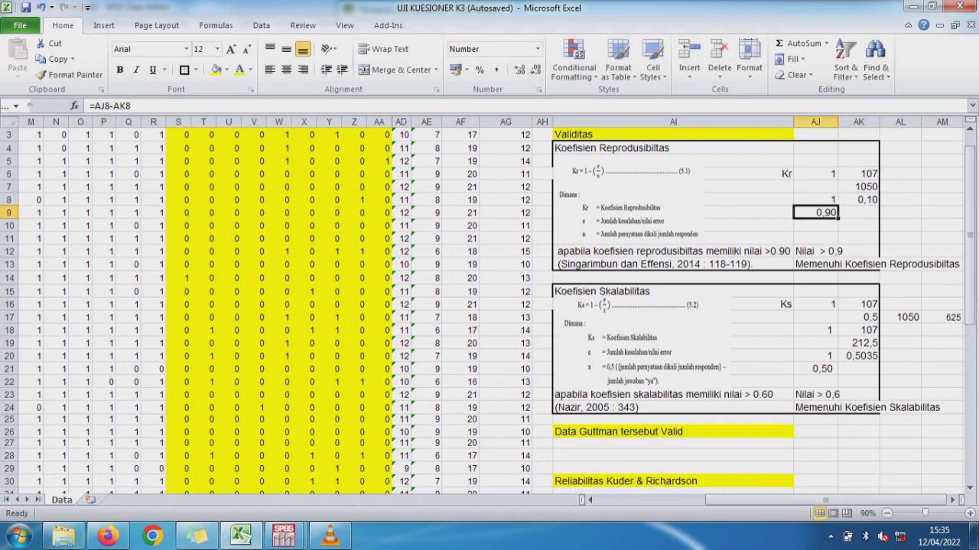
left_click(107, 105)
key("ctrl+Return")
left_click(520, 70)
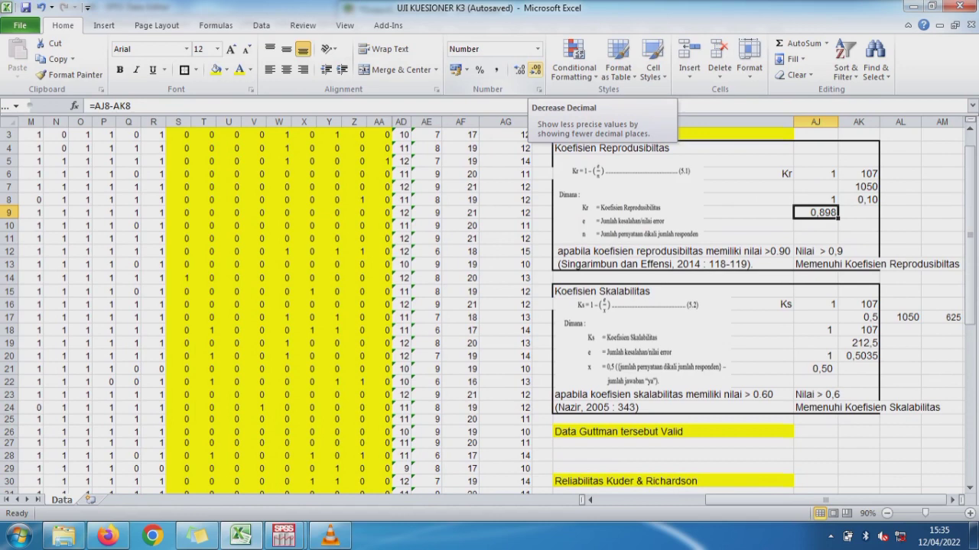
left_click(519, 70)
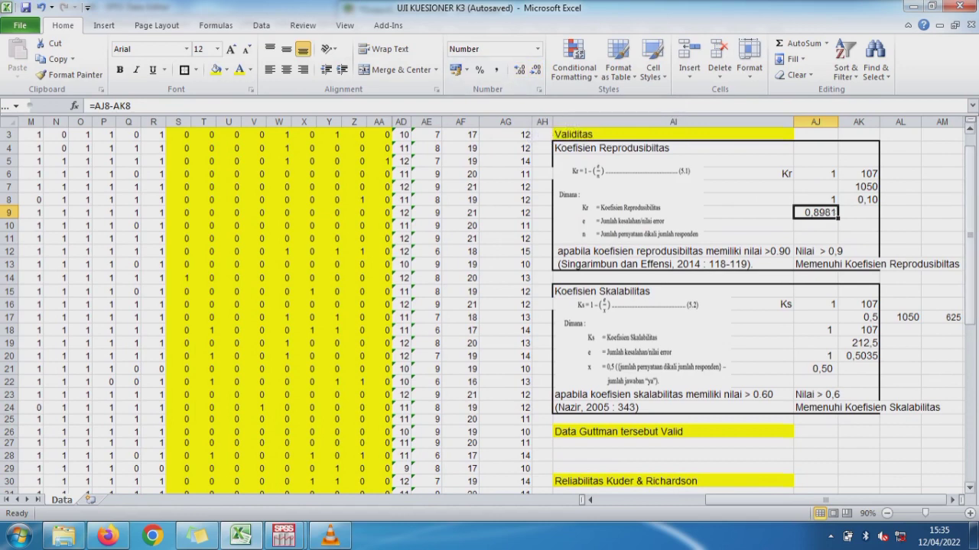
scroll(489, 311, "down", 1)
Review the x value in AJ21 and the Koefisien Skalabilitas criterion text.
left_click(815, 328)
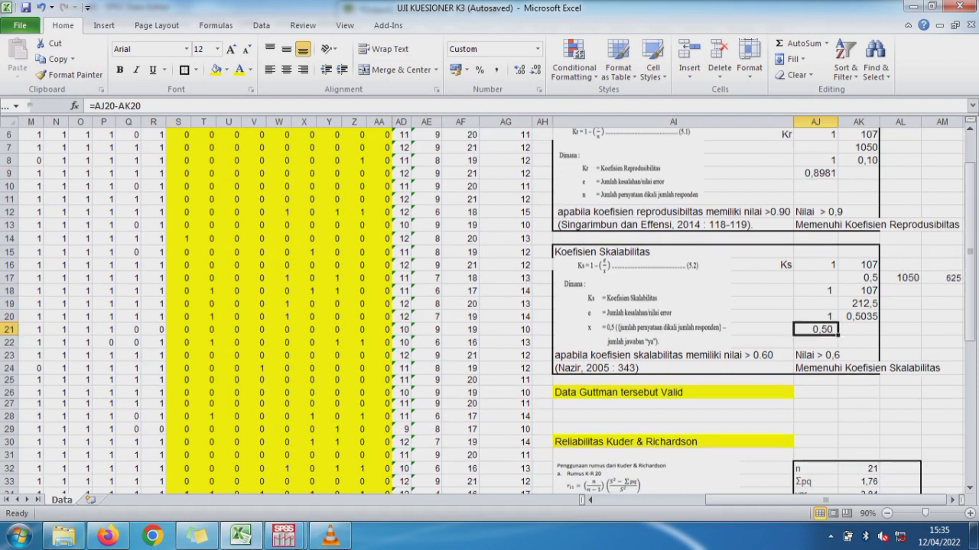
left_click(673, 251)
left_click(664, 354)
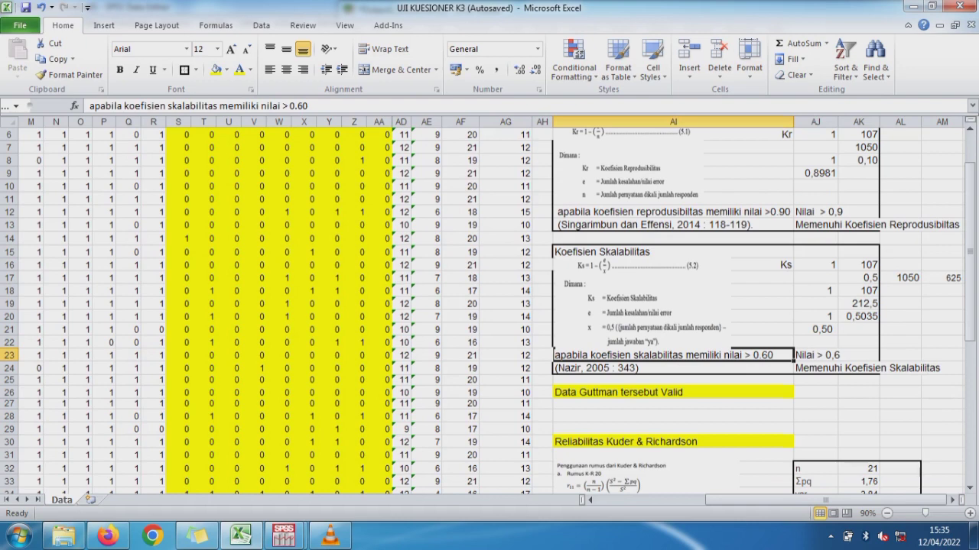
left_click_drag(970, 252, 970, 336)
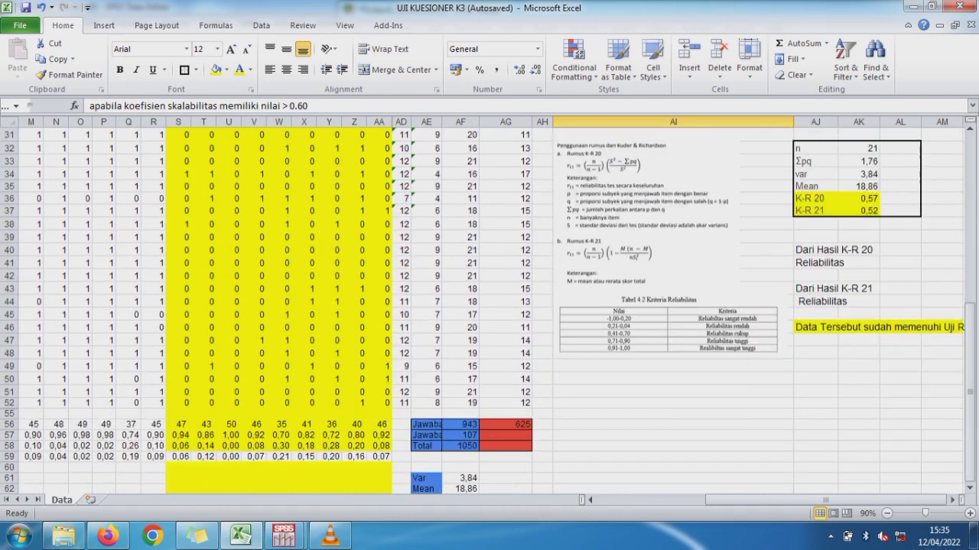
Enter =AF57/AF58 in AH57 and widen column AH so 10% displays.
left_click(542, 435)
type("=")
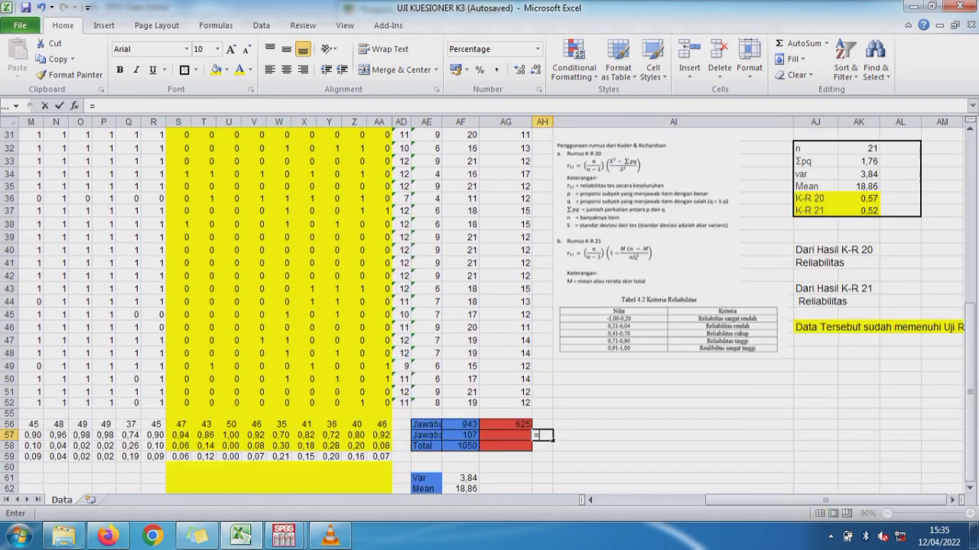
left_click(461, 435)
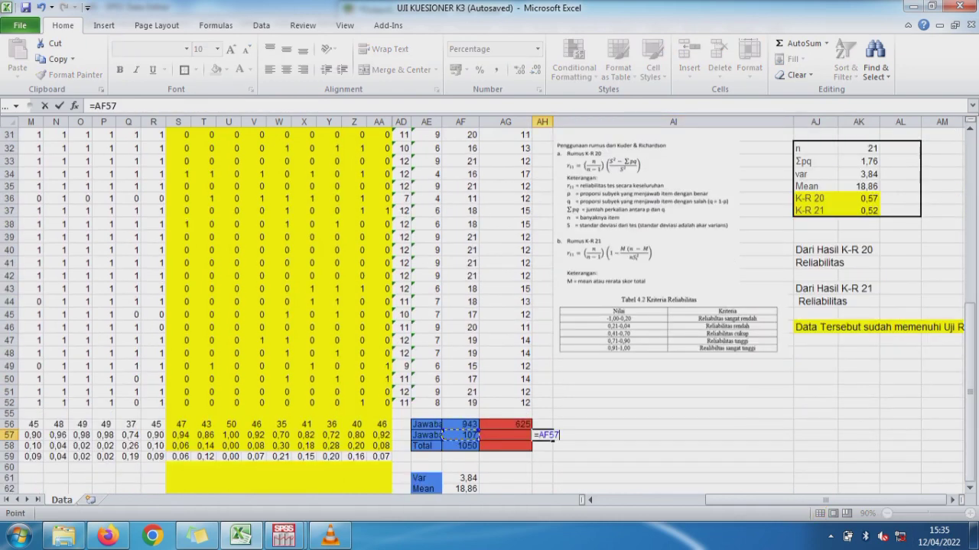
type("/")
left_click(461, 446)
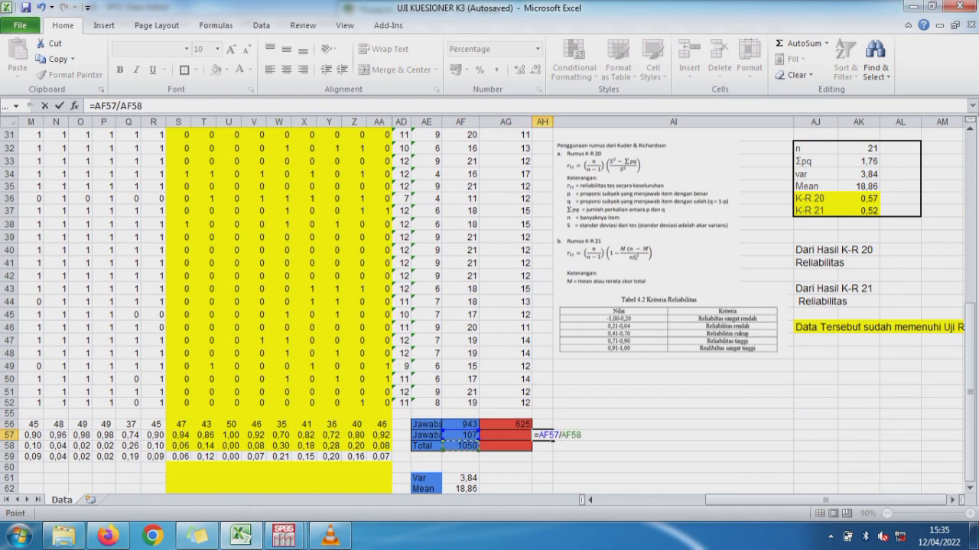
key("ctrl+Return")
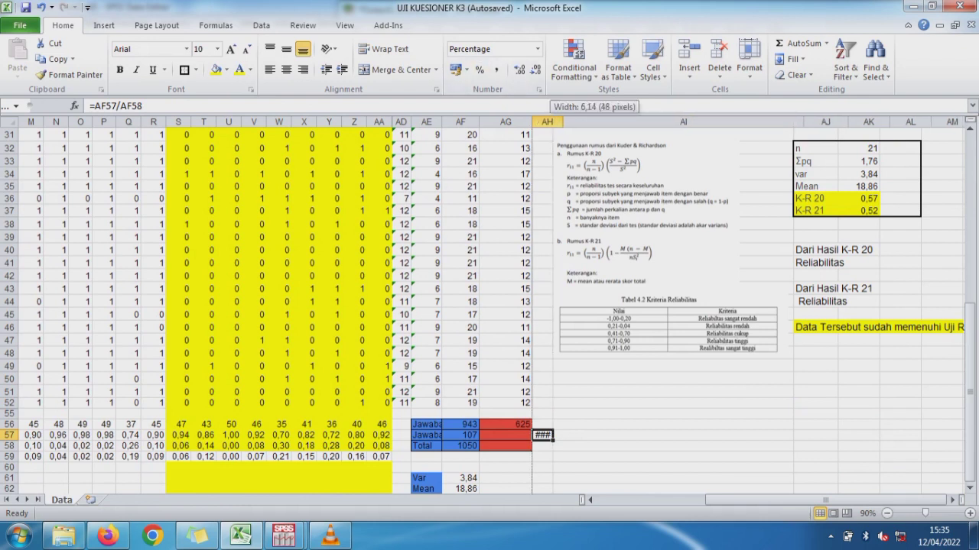
left_click_drag(552, 123, 566, 122)
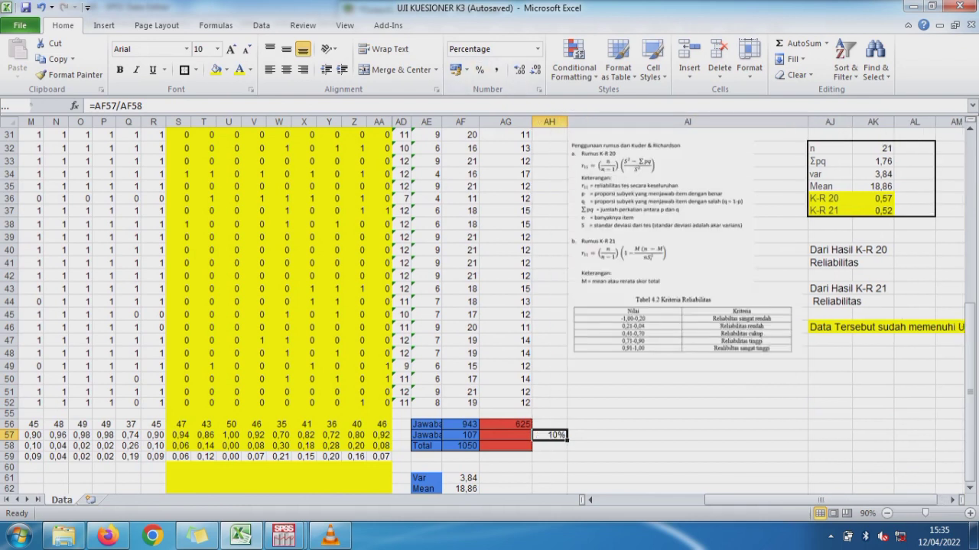
Show the AH57 percentage with two decimals as 10,19%.
left_click(519, 69)
left_click(519, 70)
scroll(489, 305, "up", 3)
scroll(490, 306, "up", 7)
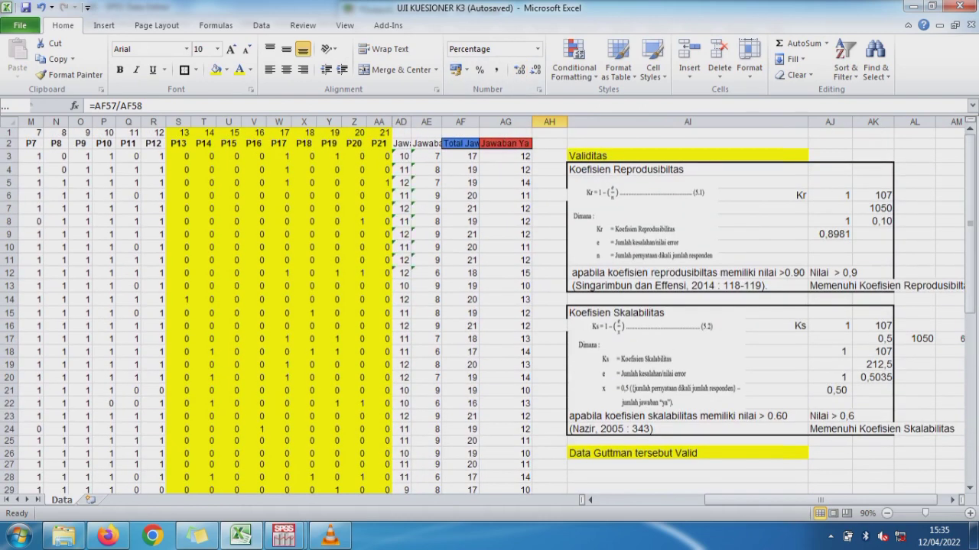
scroll(490, 306, "down", 4)
scroll(489, 306, "down", 3)
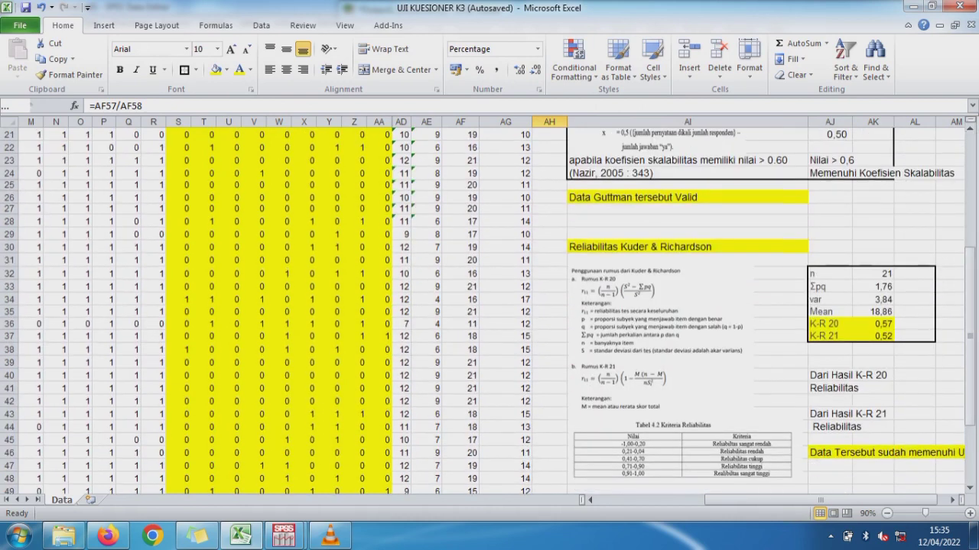
Review the Kuder & Richardson K-R 20 result and K-R 21 formula (0,52).
left_click(687, 246)
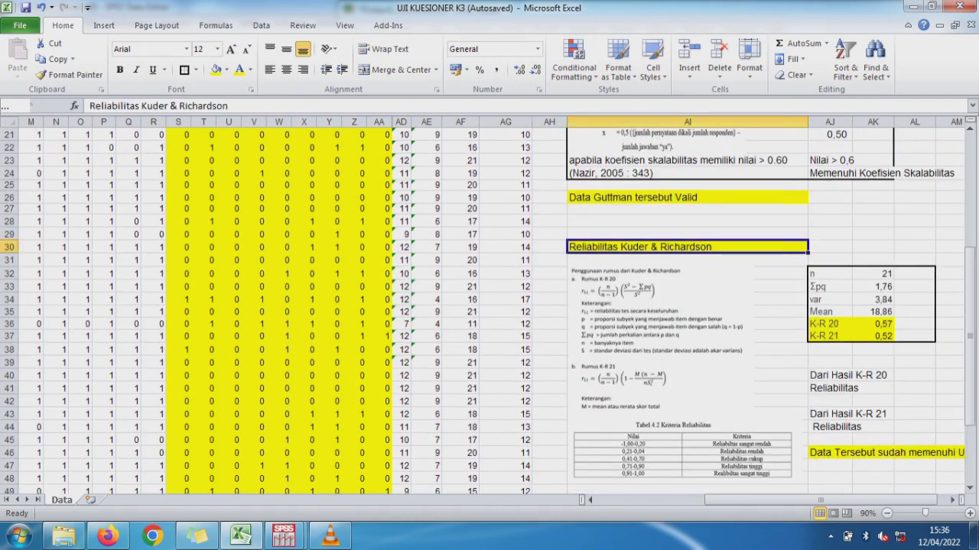
left_click(872, 323)
left_click(872, 335)
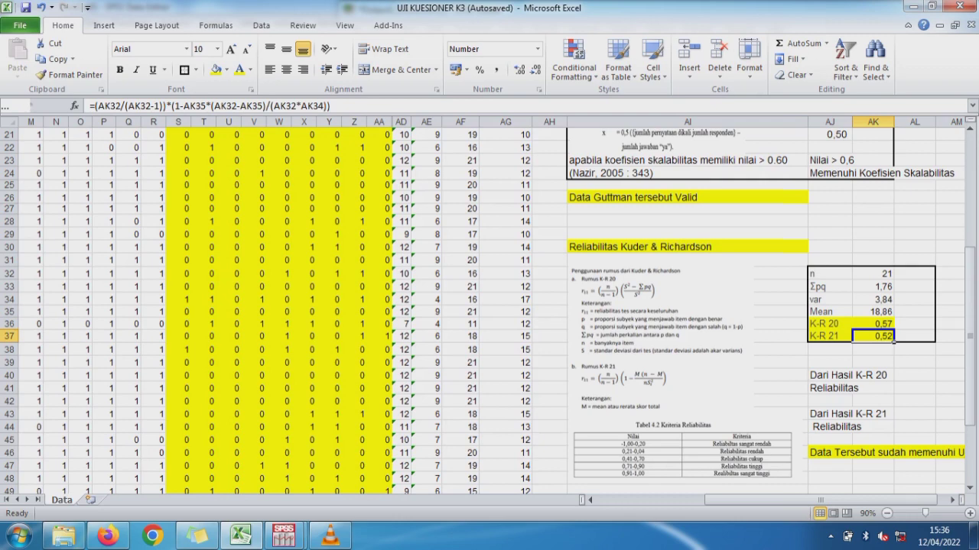
left_click_drag(970, 313, 970, 298)
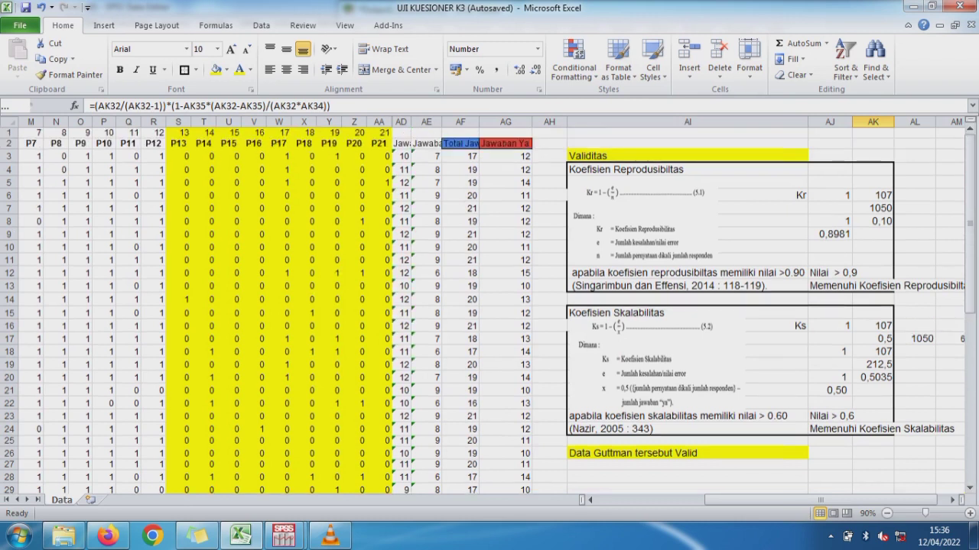
Insert 'Belum' before the Kr conclusion in AJ13 and the Ks conclusion in AJ24.
left_click(851, 287)
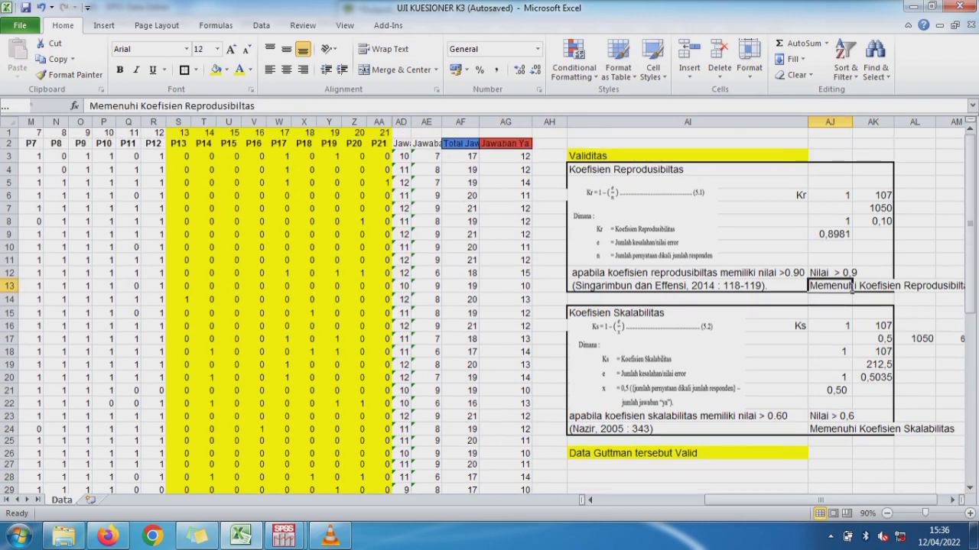
double_click(852, 285)
key("Home")
type("Belum")
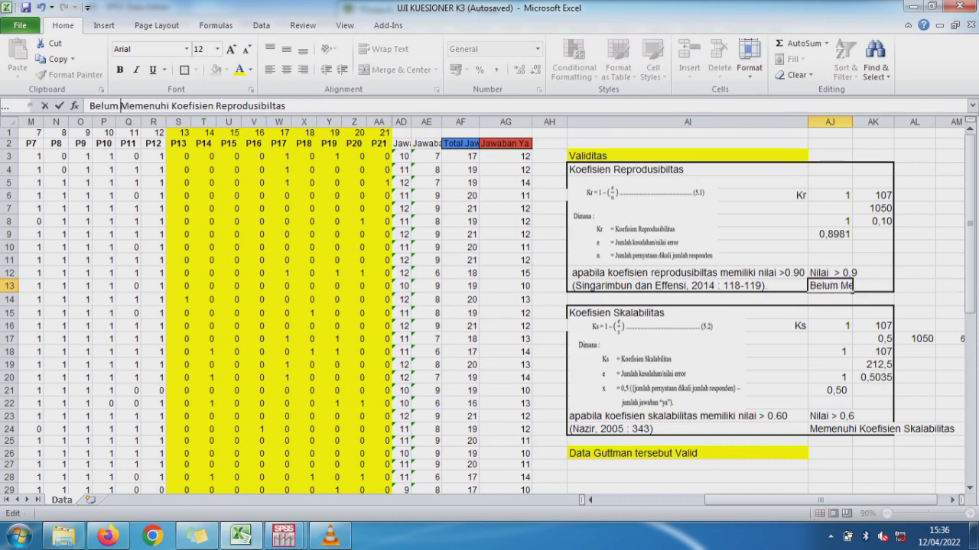
key("Return")
left_click(852, 431)
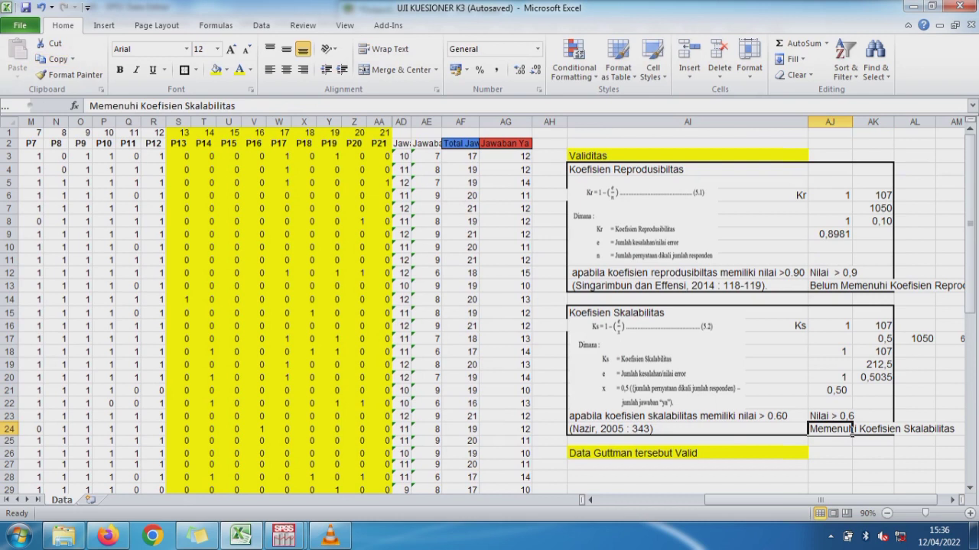
double_click(852, 430)
type("Bel")
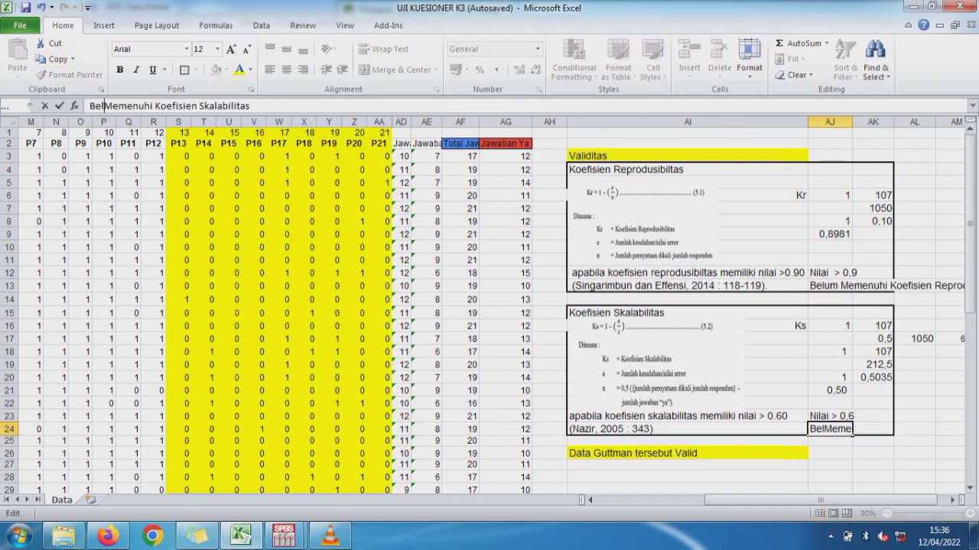
type("um")
key("Return")
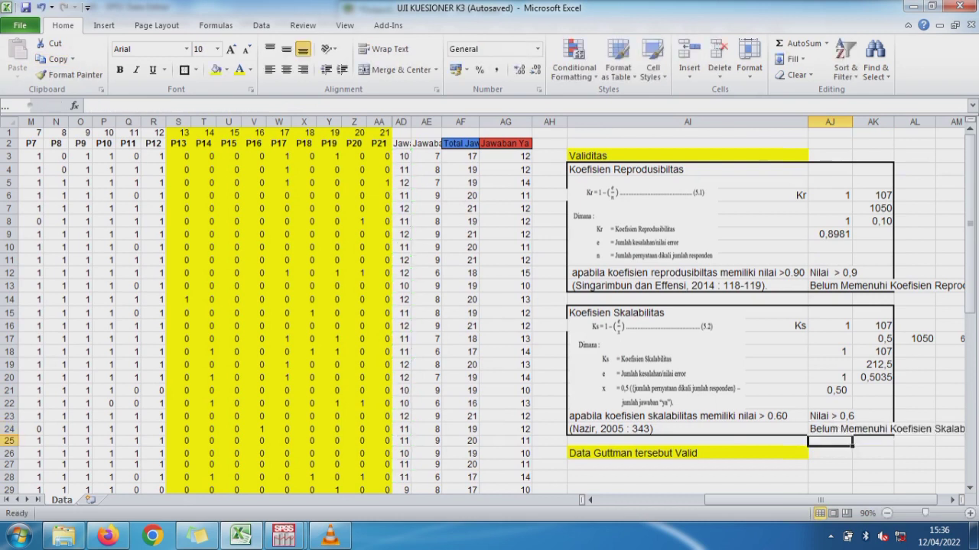
Give the Total row G56:AA56 red font and yellow fill.
left_click(29, 234)
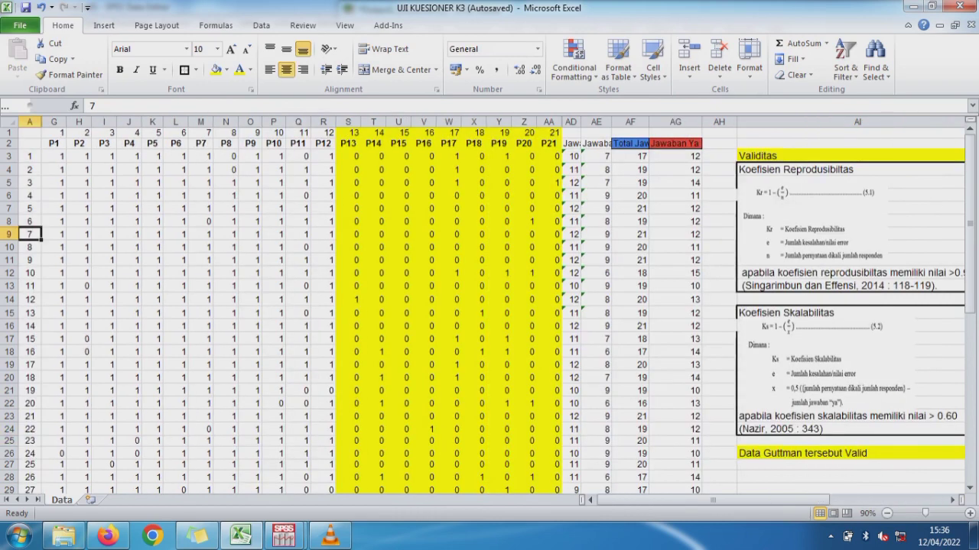
left_click_drag(969, 229, 969, 321)
left_click_drag(53, 424, 549, 424)
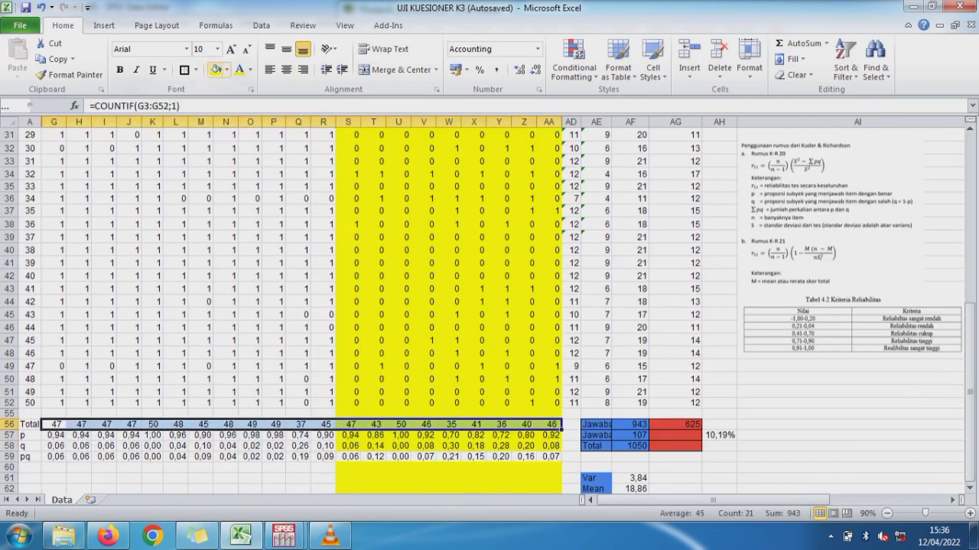
left_click(226, 70)
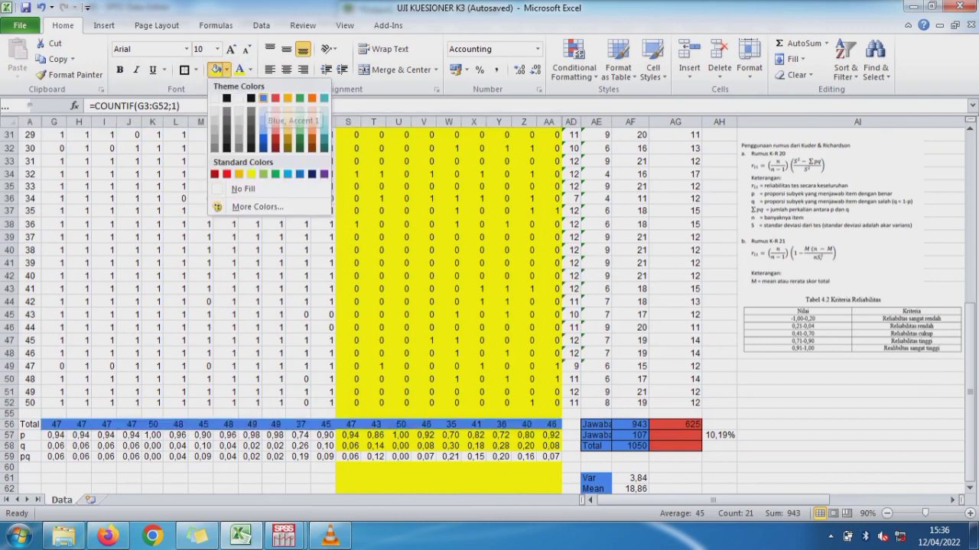
left_click(263, 98)
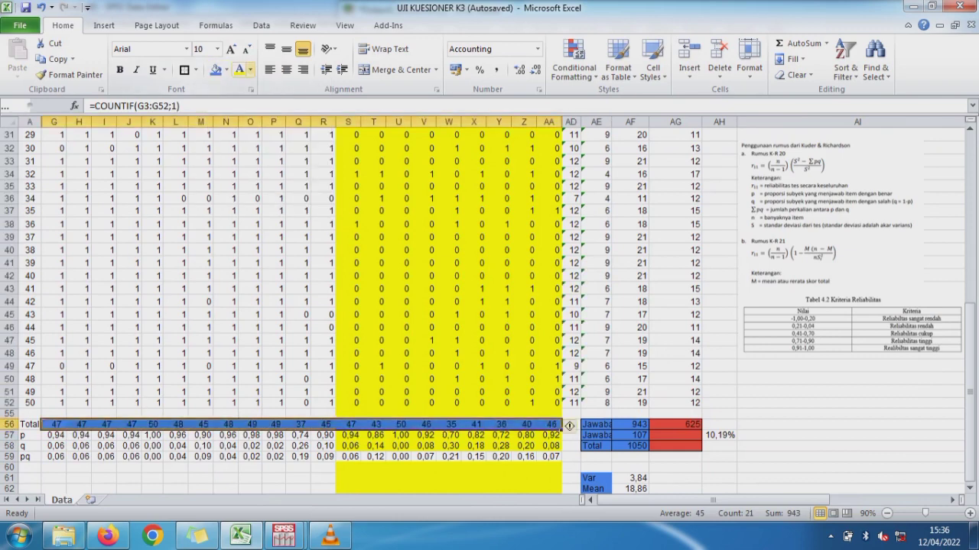
left_click(250, 70)
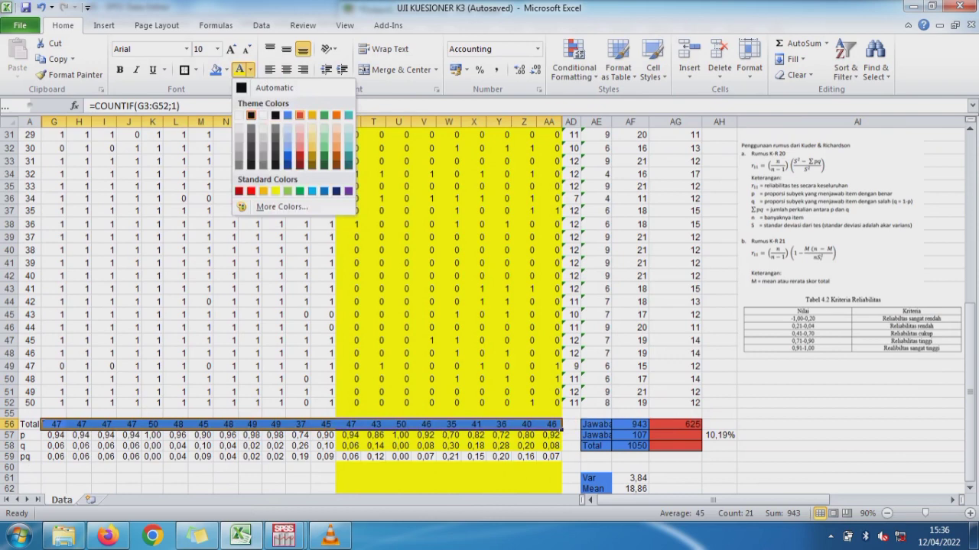
left_click(251, 114)
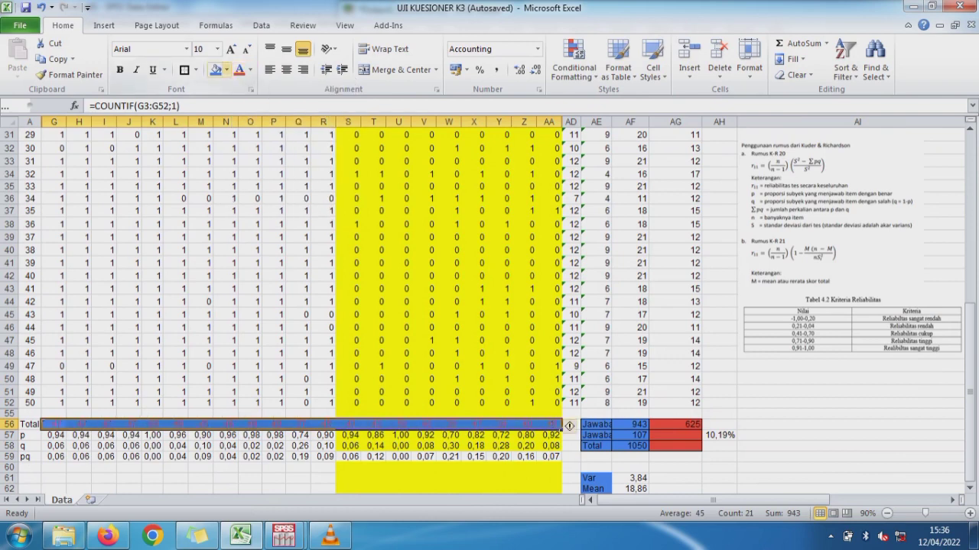
left_click(226, 70)
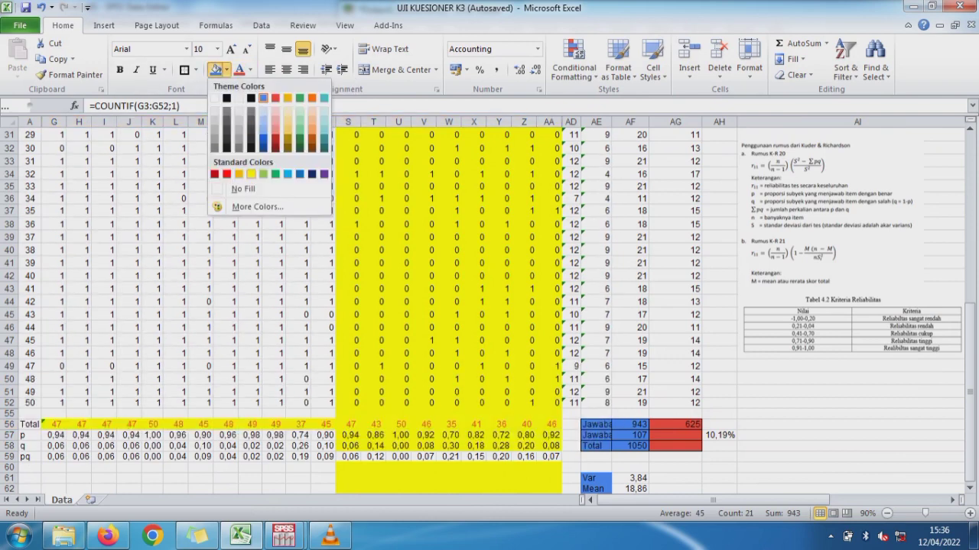
left_click(251, 174)
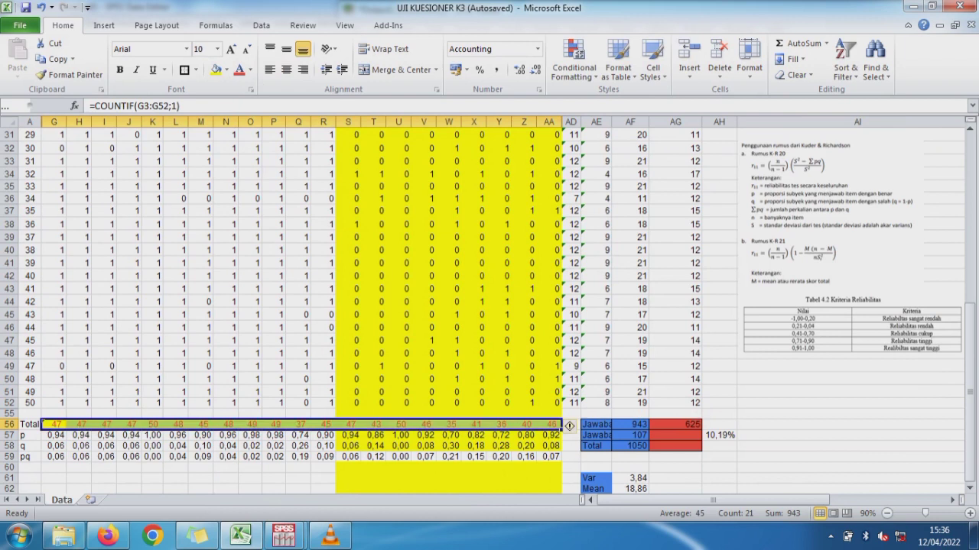
Inspect item P11's total count and select its whole column.
left_click(299, 392)
left_click(299, 424)
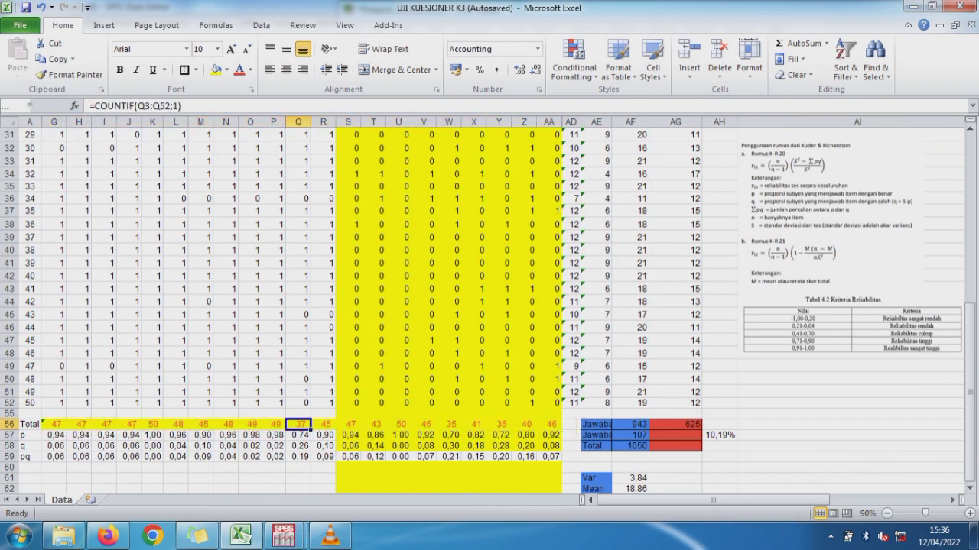
left_click_drag(54, 424, 79, 424)
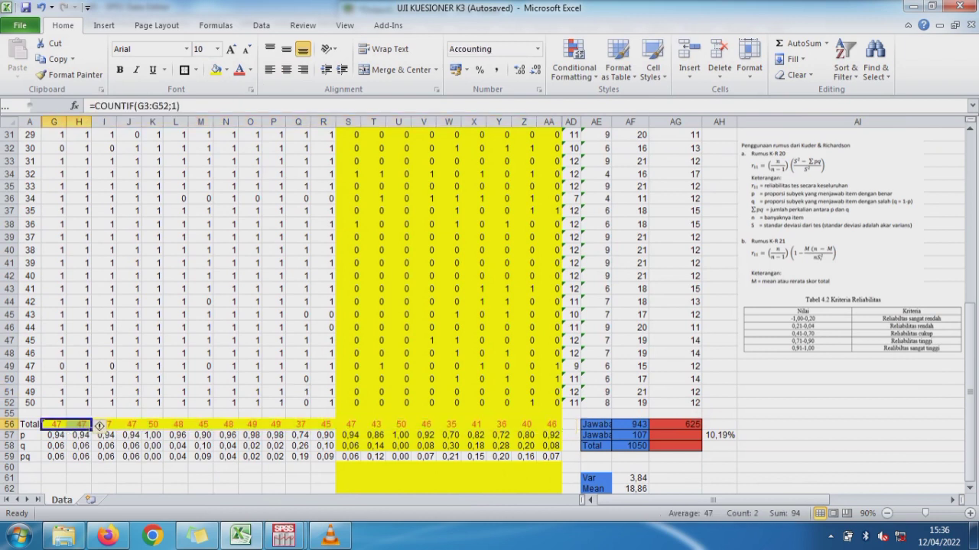
left_click(298, 122)
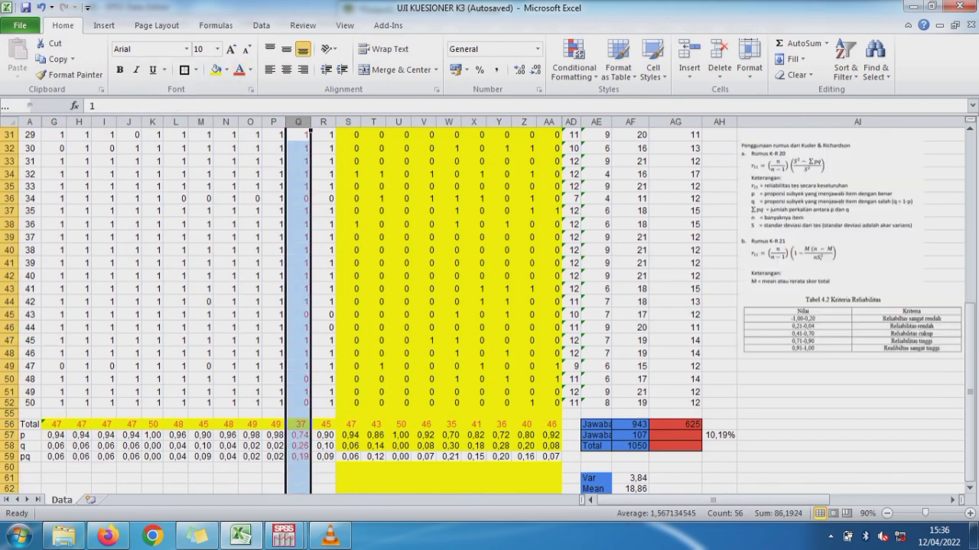
Renumber the item columns in row 1 by filling the series across.
scroll(489, 306, "up", 10)
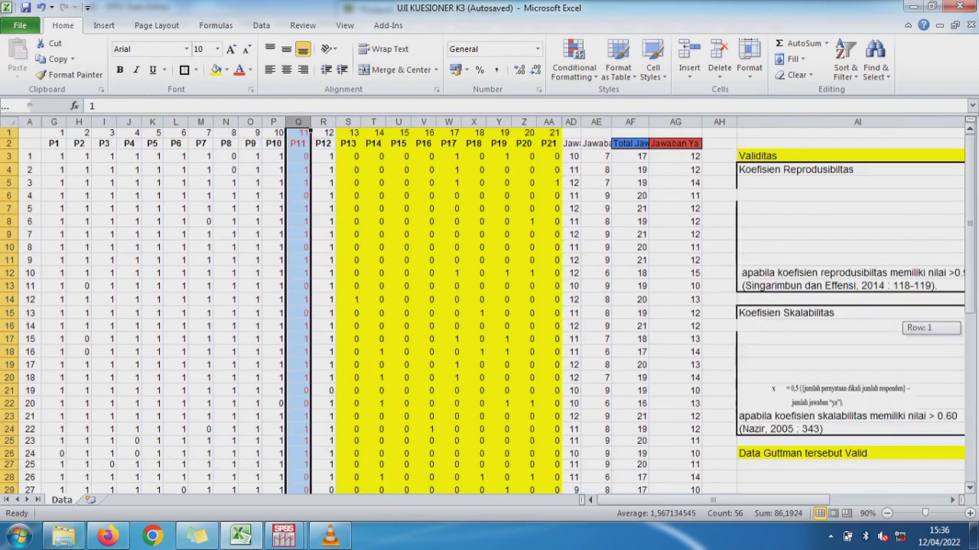
mouse_move(969, 214)
left_mouse_down()
mouse_move(969, 260)
mouse_move(970, 134)
left_mouse_up()
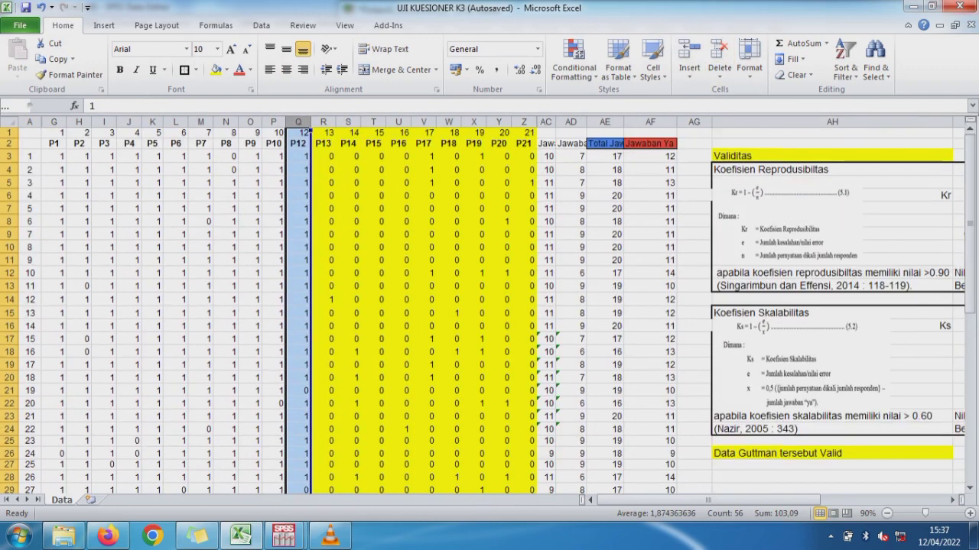
left_click_drag(258, 132, 536, 140)
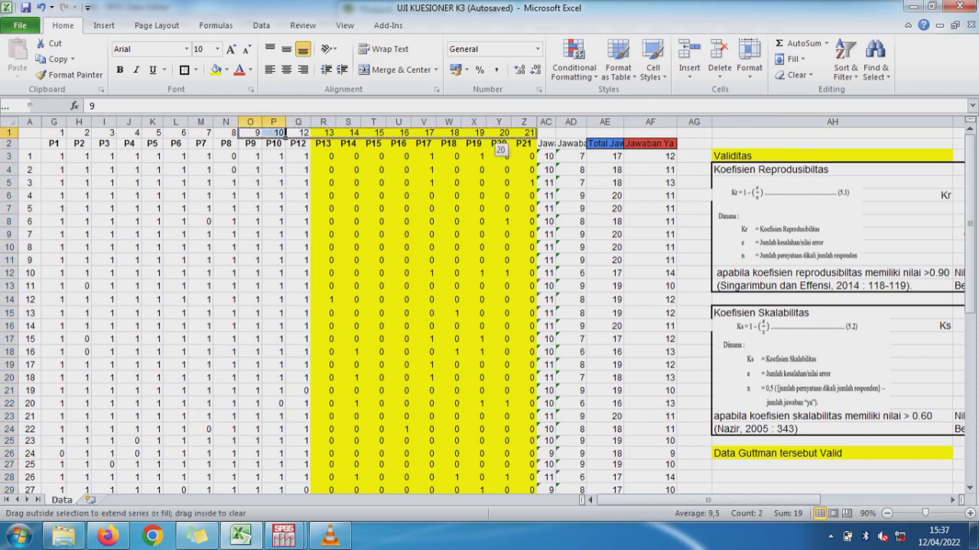
Check the reproducibility calculation, Kr result 0,9060, and its conclusion text.
left_click(650, 234)
key("Right")
key("Right")
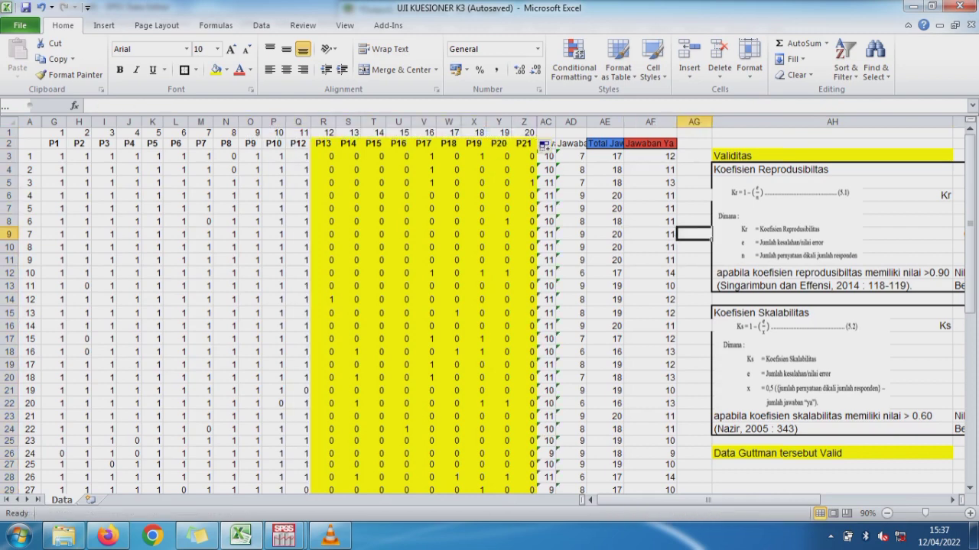
key("Right")
key("Right")
key("Right")
key("Left")
key("Left")
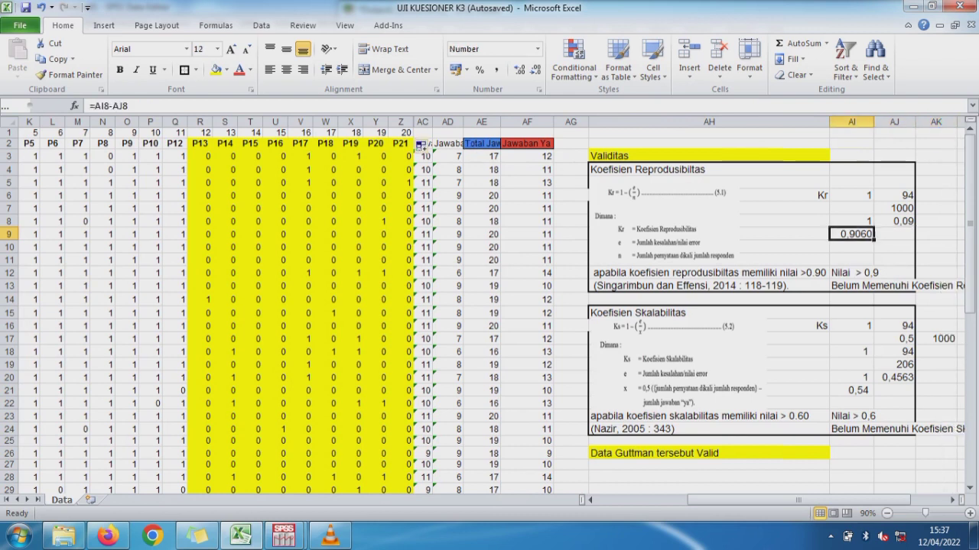
left_click(851, 272)
left_click(872, 289)
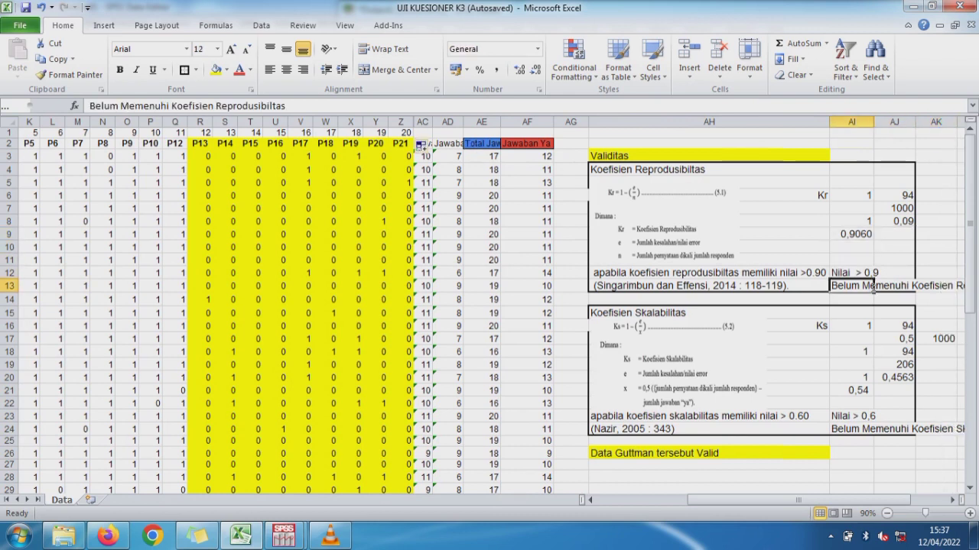
Remove 'Belum' from the Kr conclusion in AI13 so it reads Memenuhi.
double_click(872, 286)
key("BackSpace")
key("BackSpace")
key("BackSpace")
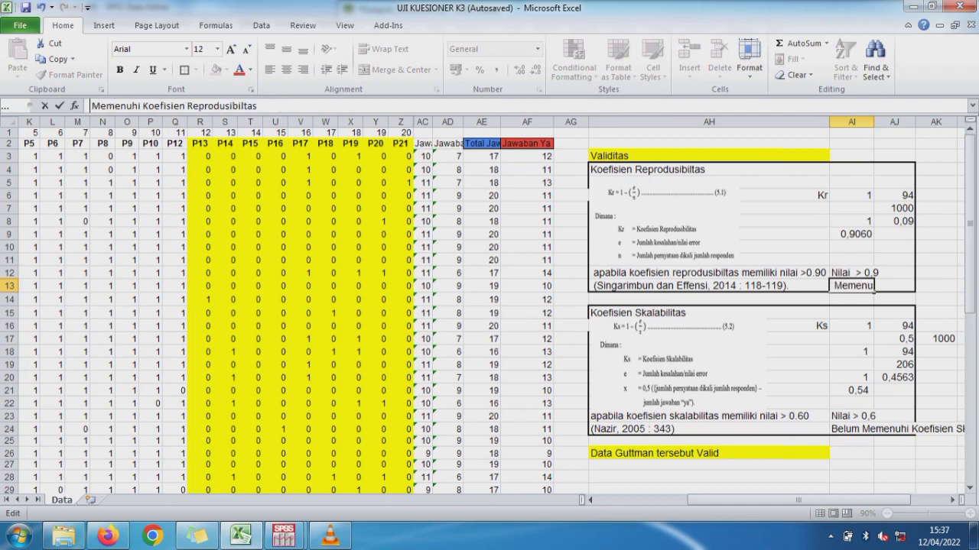
key("Return")
key("Down")
key("Down")
key("Down")
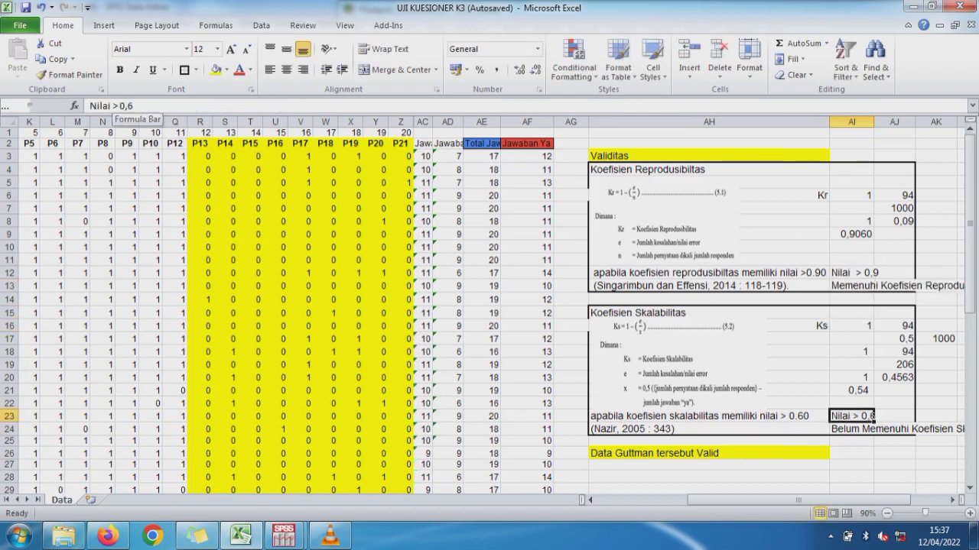
key("Down")
key("Down")
key("Down")
key("Down")
key("Down")
key("Down")
key("Down")
key("Down")
key("Down")
key("Down")
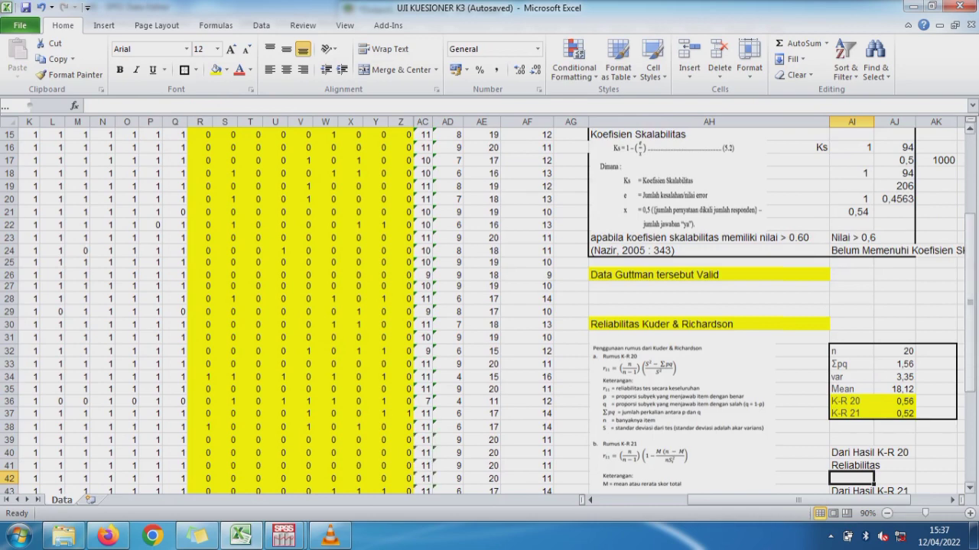
Locate item P17 in the totals row and colour its column red.
left_click_drag(969, 237, 969, 306)
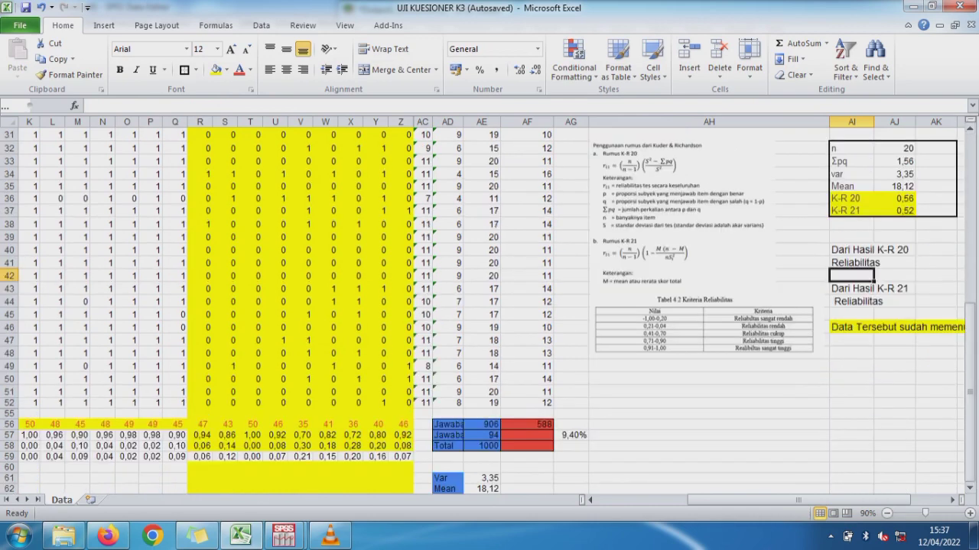
left_click(200, 424)
key("Right")
key("Right")
key("Right")
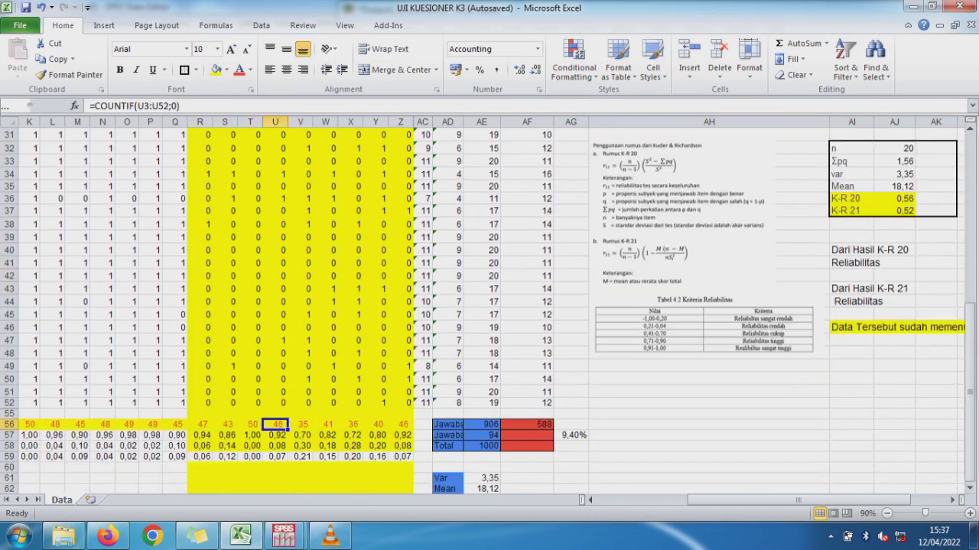
key("Right")
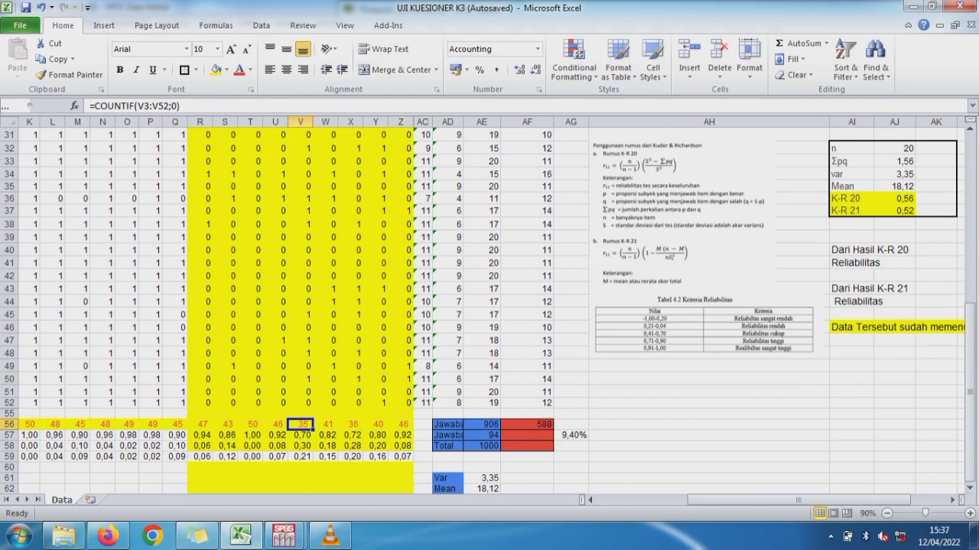
left_click(299, 122)
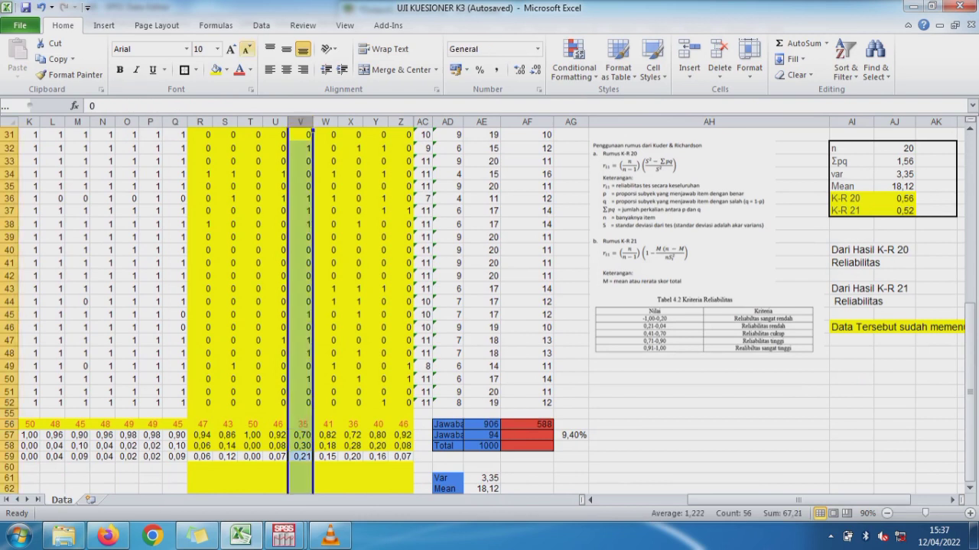
left_click(239, 70)
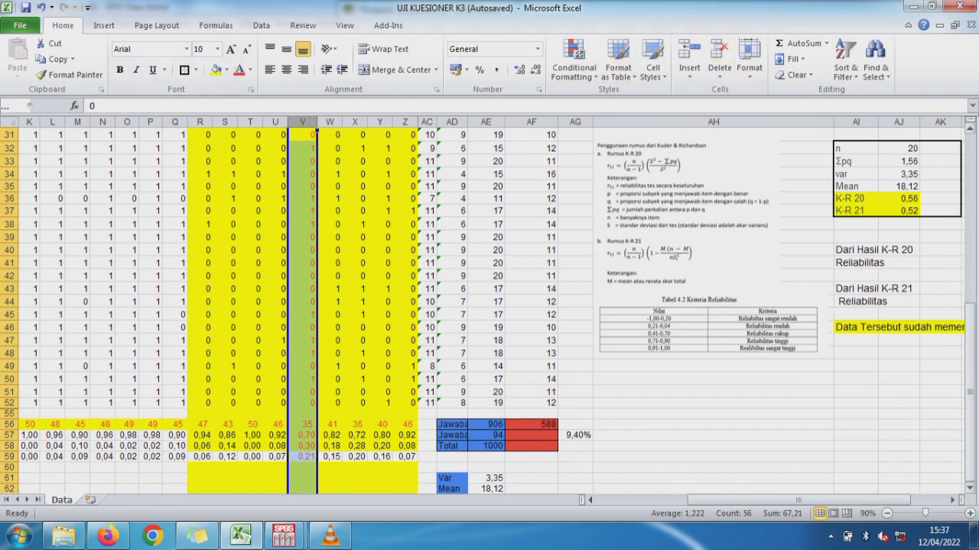
Delete the P17 column and renumber the remaining 19 items in row 1.
left_click(969, 346)
left_click_drag(969, 346, 969, 134)
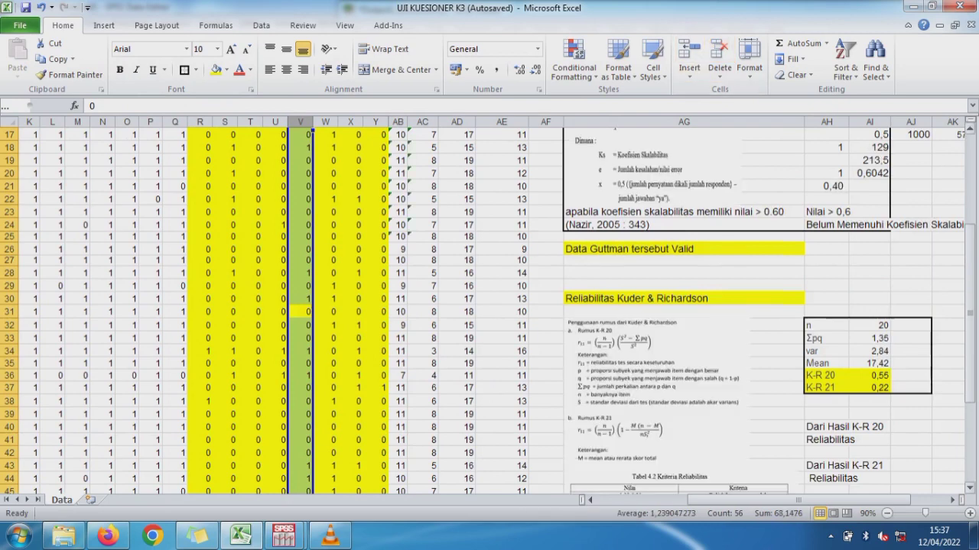
left_click(970, 260)
left_click_drag(969, 260, 970, 133)
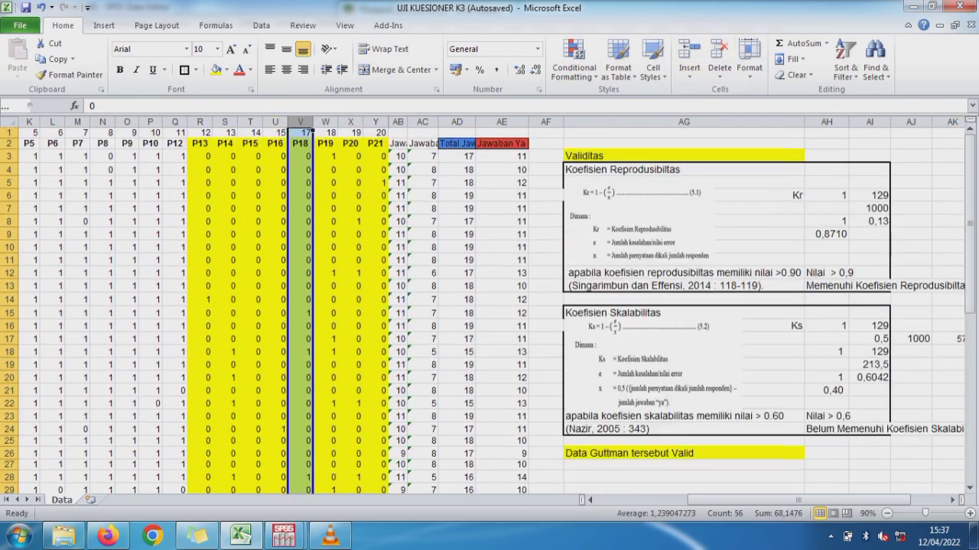
left_click_drag(256, 133, 382, 141)
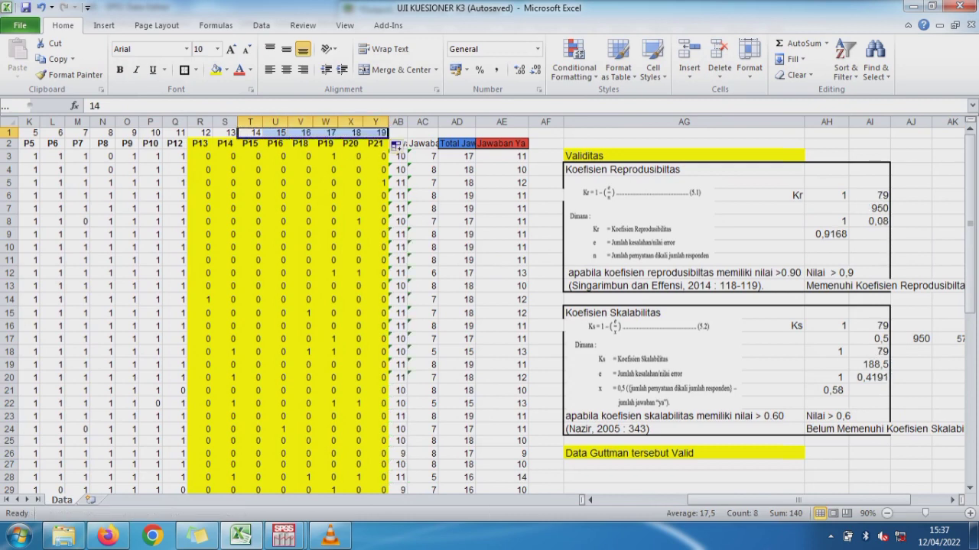
scroll(490, 305, "down", 10)
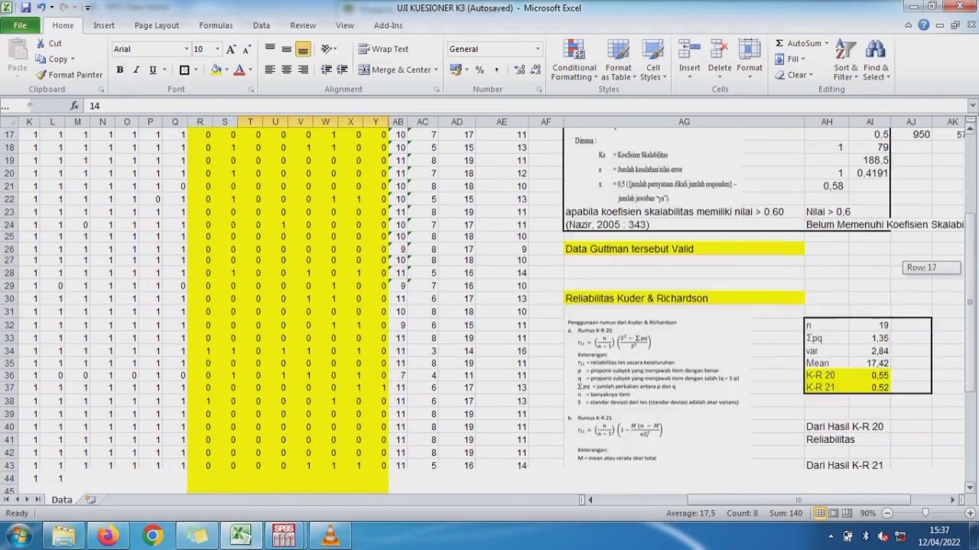
scroll(489, 306, "up", 10)
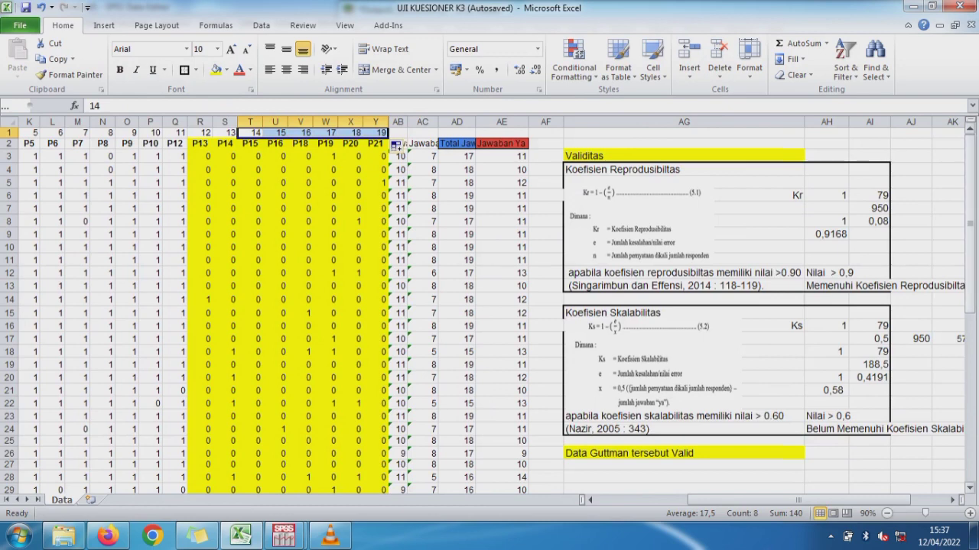
left_click_drag(971, 184, 971, 215)
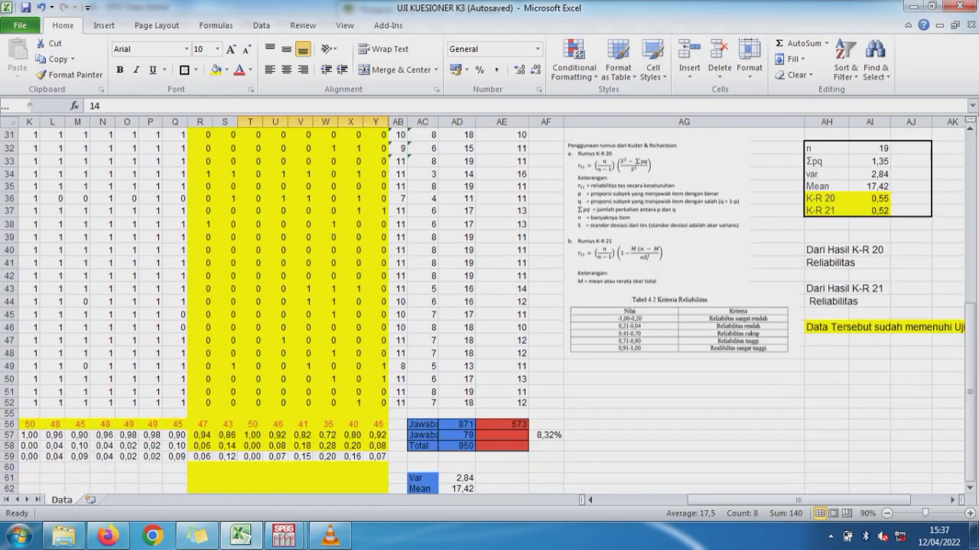
Mark item P19's column red, delete it, and fill items 14–18 in row 1.
left_click(325, 424)
left_click(325, 121)
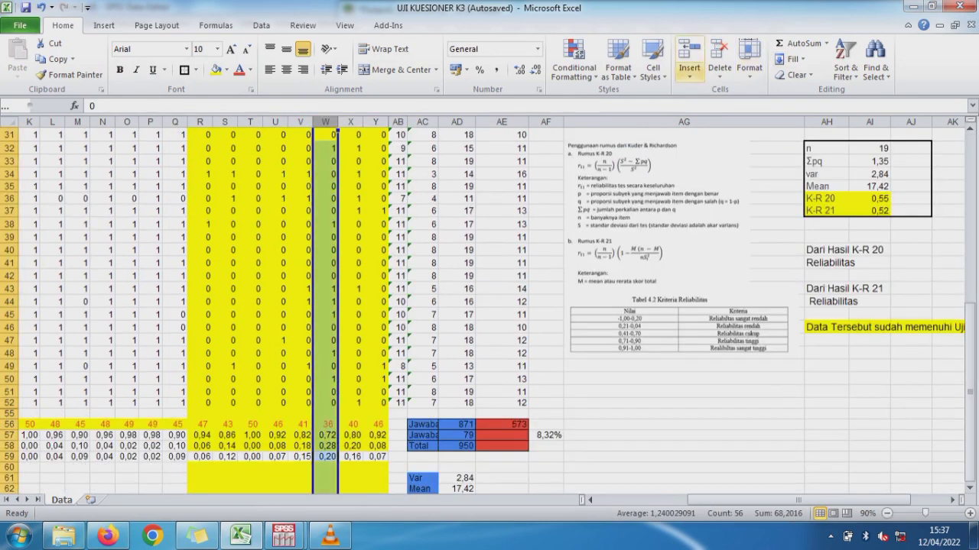
left_click(239, 70)
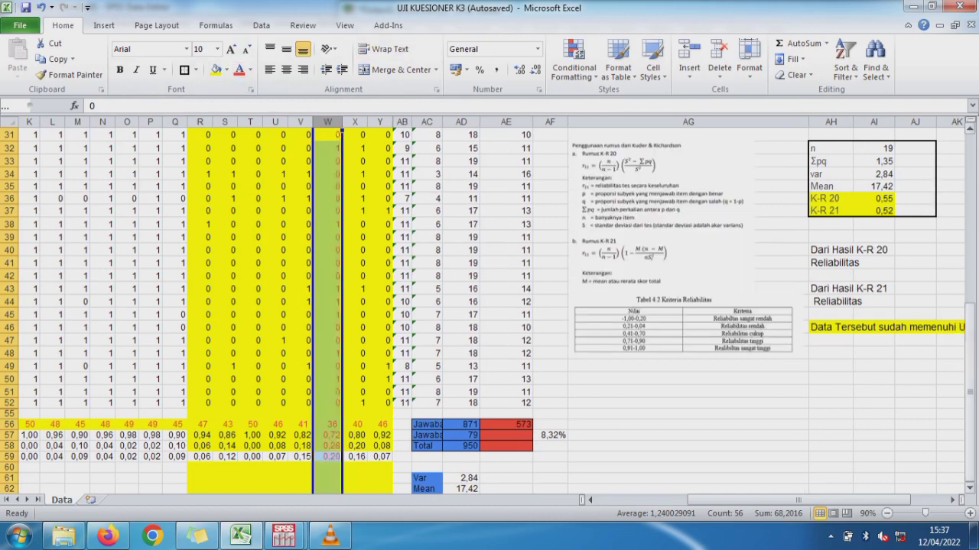
scroll(342, 132, "up", 10)
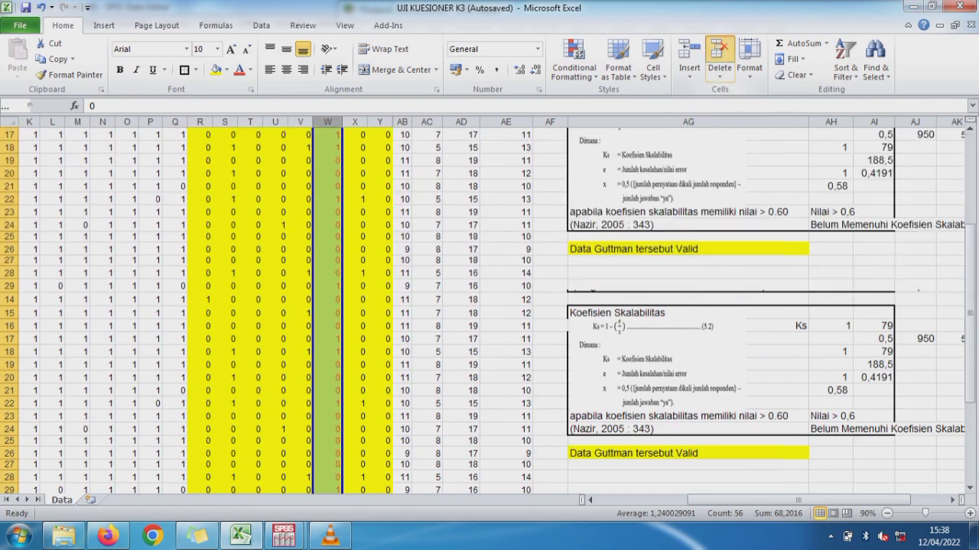
left_click(719, 53)
key("ctrl+z")
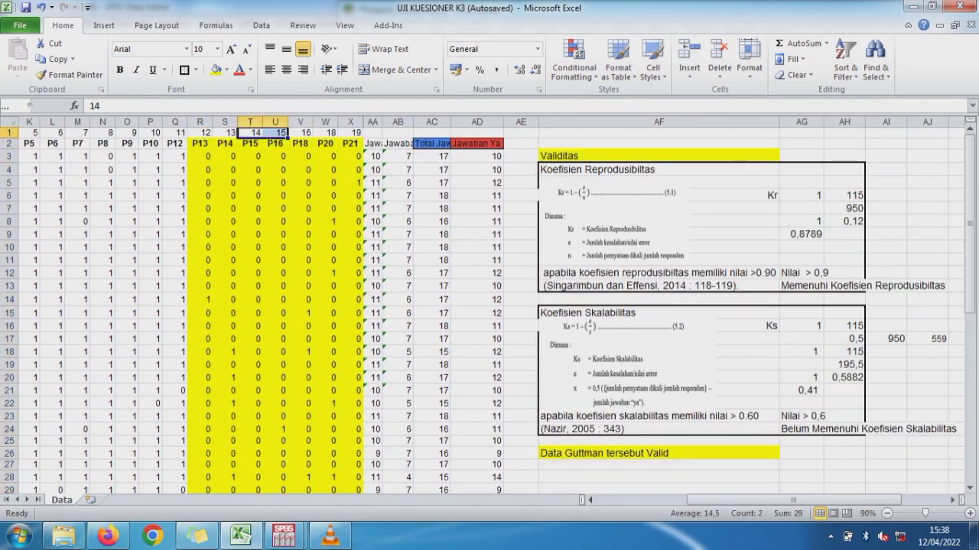
left_click_drag(287, 139, 362, 138)
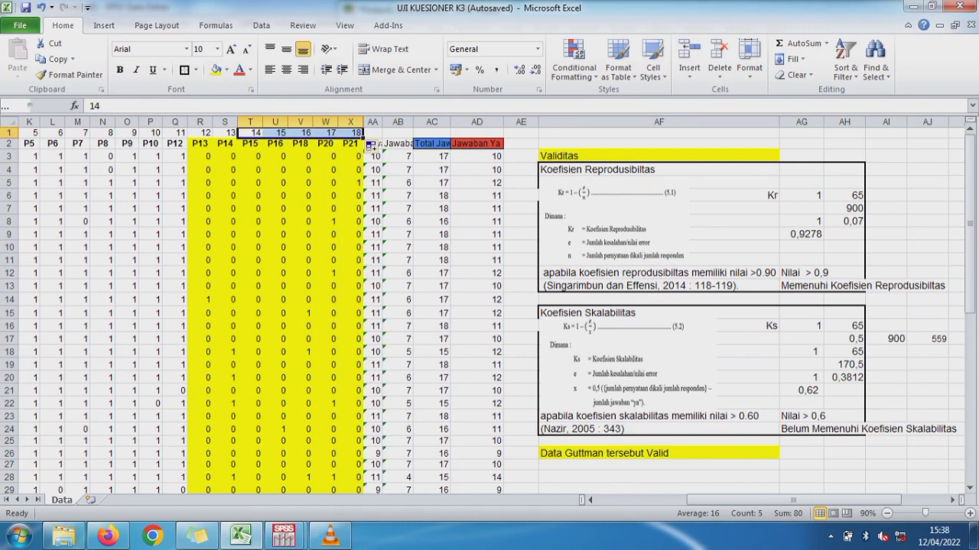
Overwrite the scalability conclusion in AG24 with 'Memenuhi Koefisien Skalabilitas'.
left_click(802, 429)
type("Memenuhi Koefisien Skalabilitas")
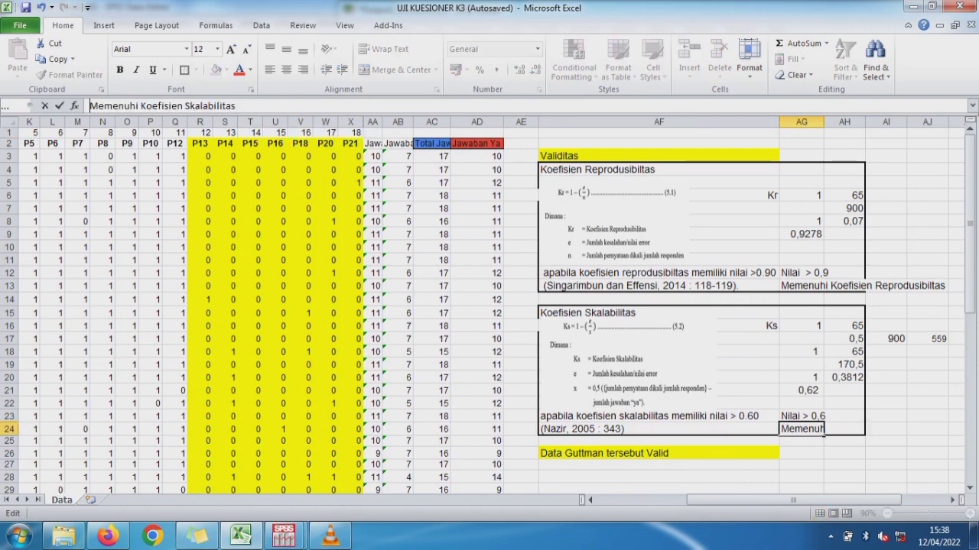
scroll(823, 434, "down", 1)
left_click(821, 482)
Insert 0,9278 into the Kr comparison in AG12 and 0,62 into the Ks comparison in AG23.
double_click(802, 238)
type("0,9")
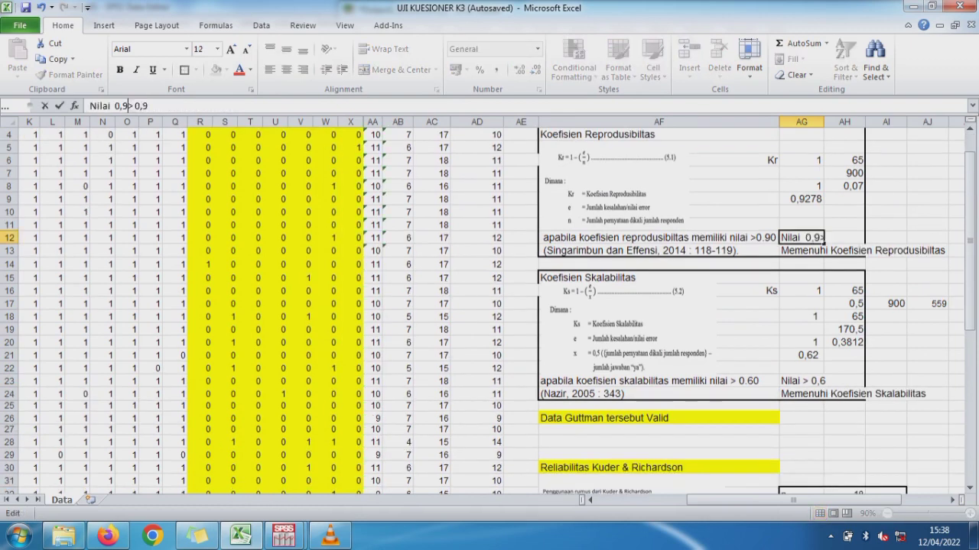
type("2")
type("78")
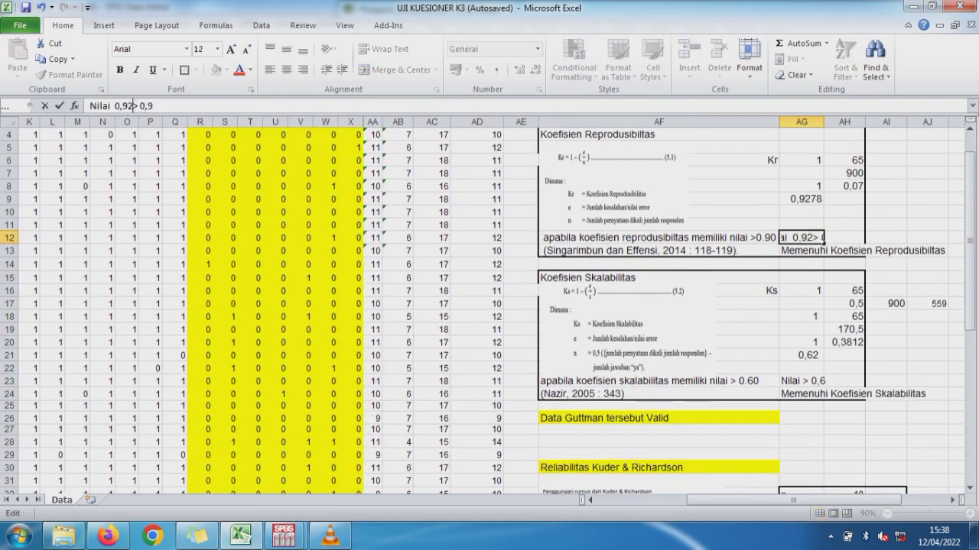
double_click(802, 381)
type("0,62")
key("Return")
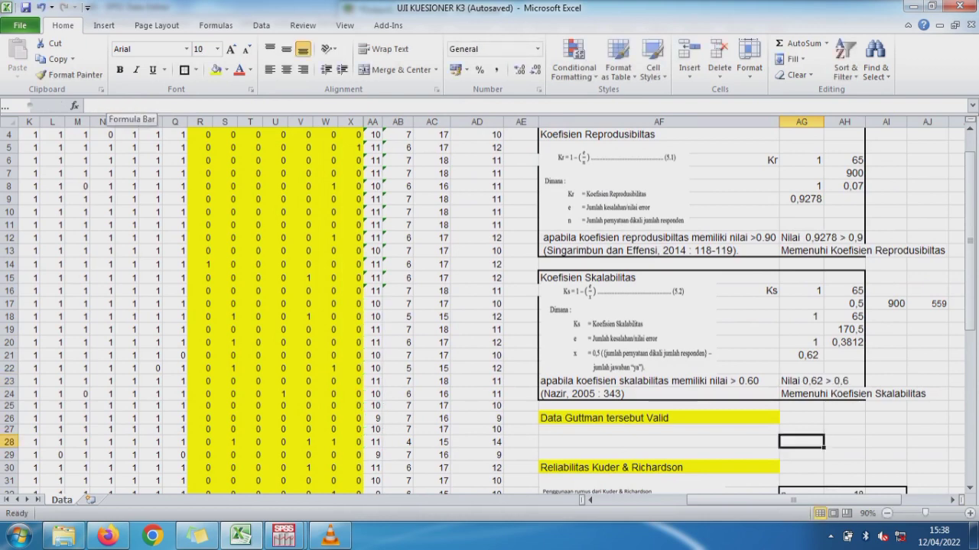
key("Down")
key("Down")
key("Down")
Check the reliability criteria, then set the K-R 20 conclusion to '0,57 Reliabilitas Cukup'.
key("Down")
key("Down")
key("Down")
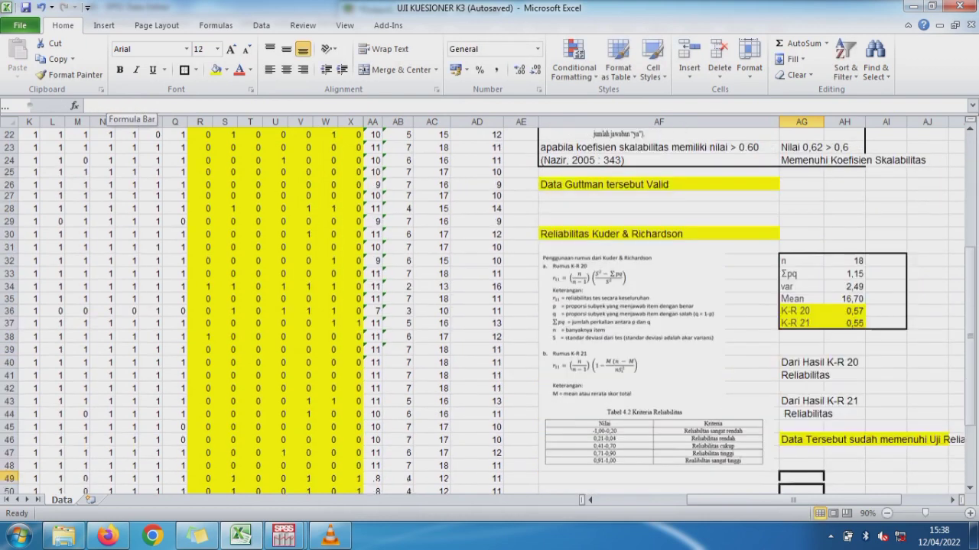
key("Down")
key("Down")
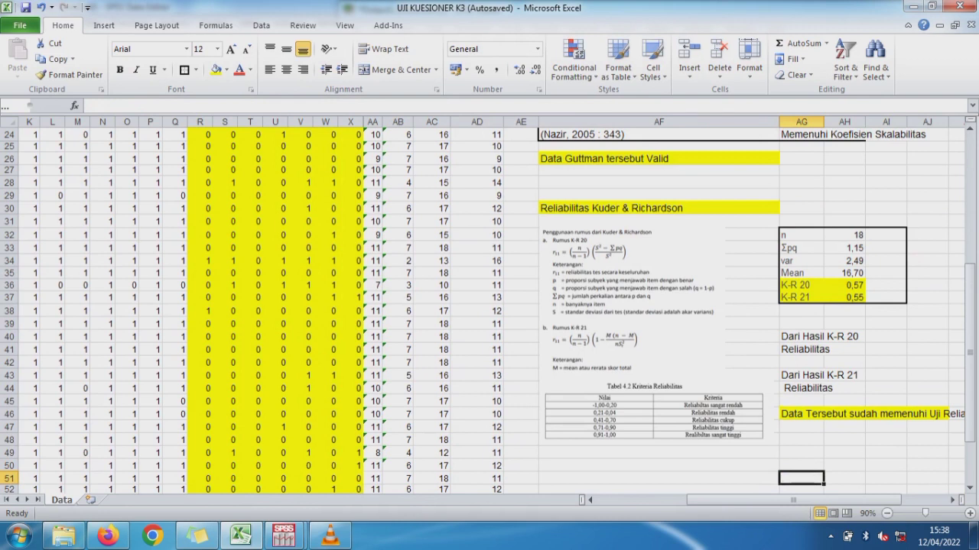
left_click(657, 412)
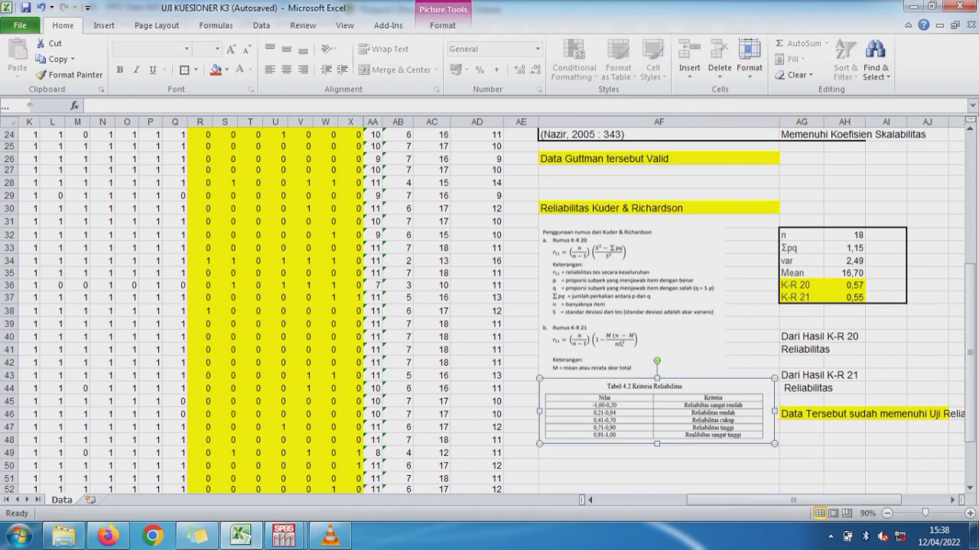
left_click(844, 298)
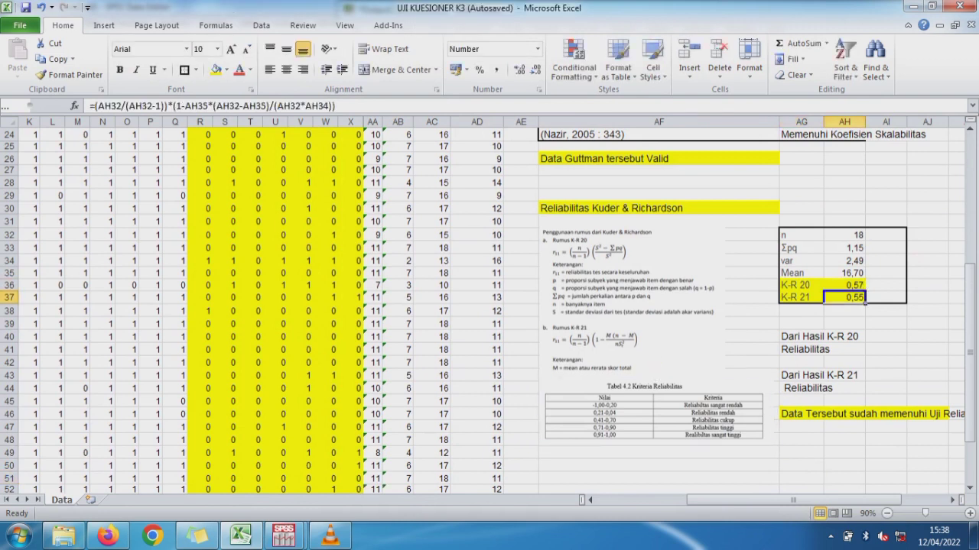
left_click(802, 349)
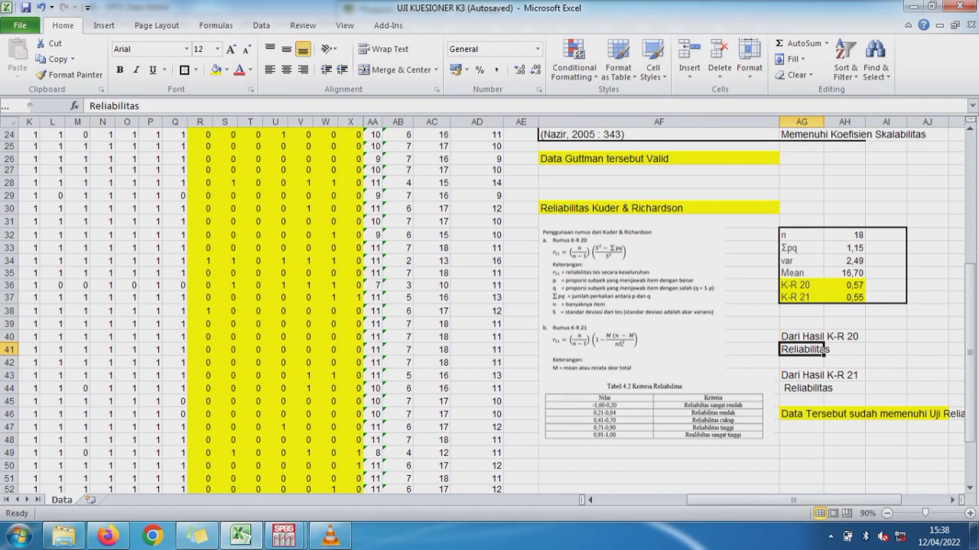
left_click(89, 106)
type("0")
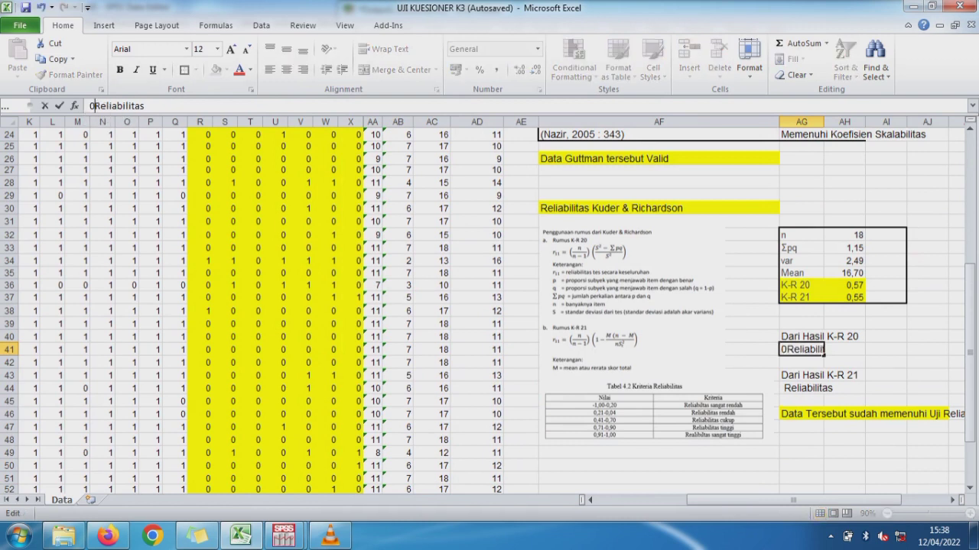
type(",57 ")
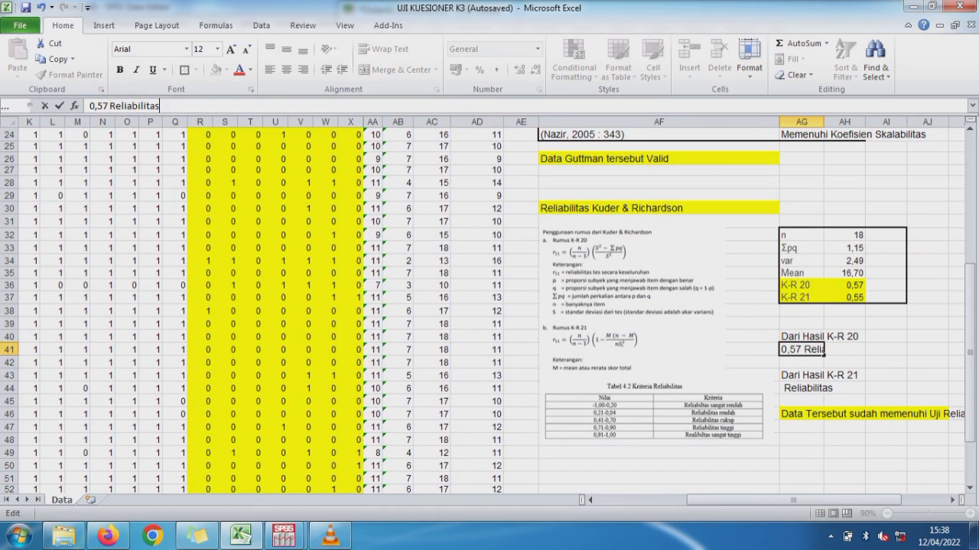
type(" Cuk")
type("up")
key("Return")
Set the K-R 21 conclusion in AG44 to '0,55 Reliabilitas Cukup'.
key("Down")
key("Down")
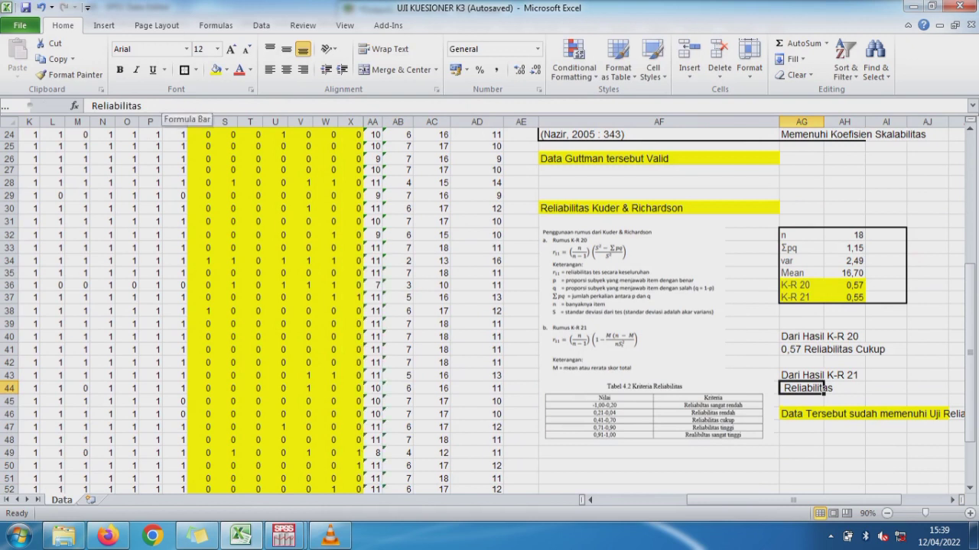
left_click(90, 105)
type("0 ")
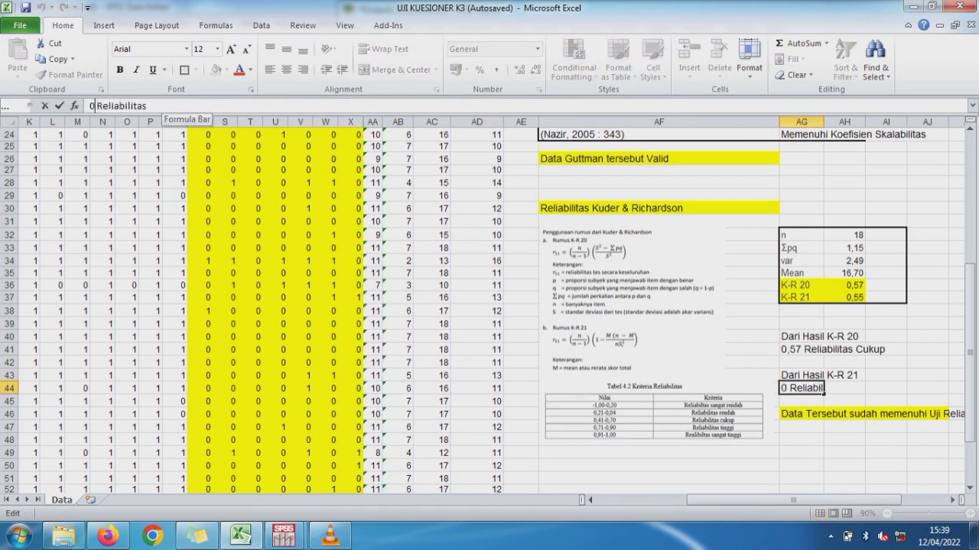
type(",55")
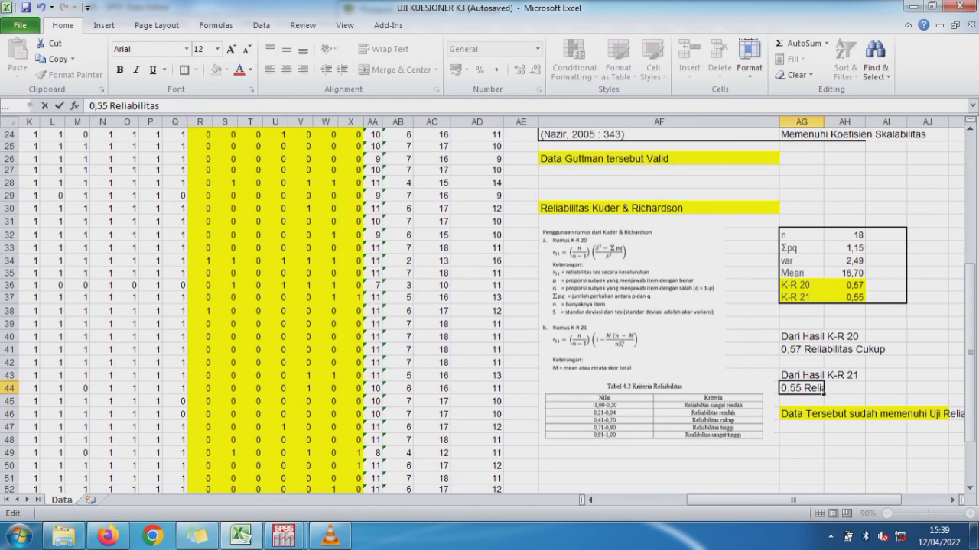
key("Return")
Make the Guttman validity conclusion line in AF26 bold.
key("Down")
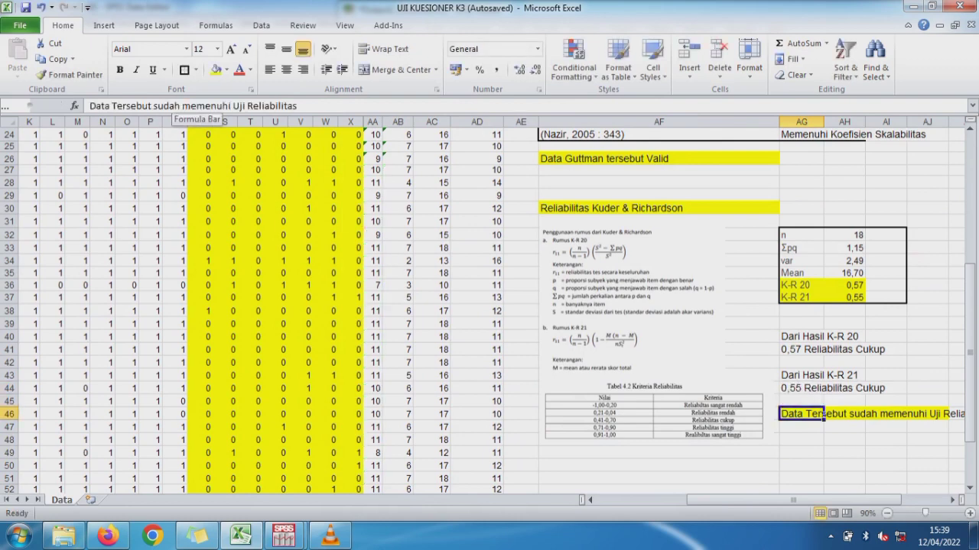
key("Right")
key("Right")
key("Right")
left_click(538, 159)
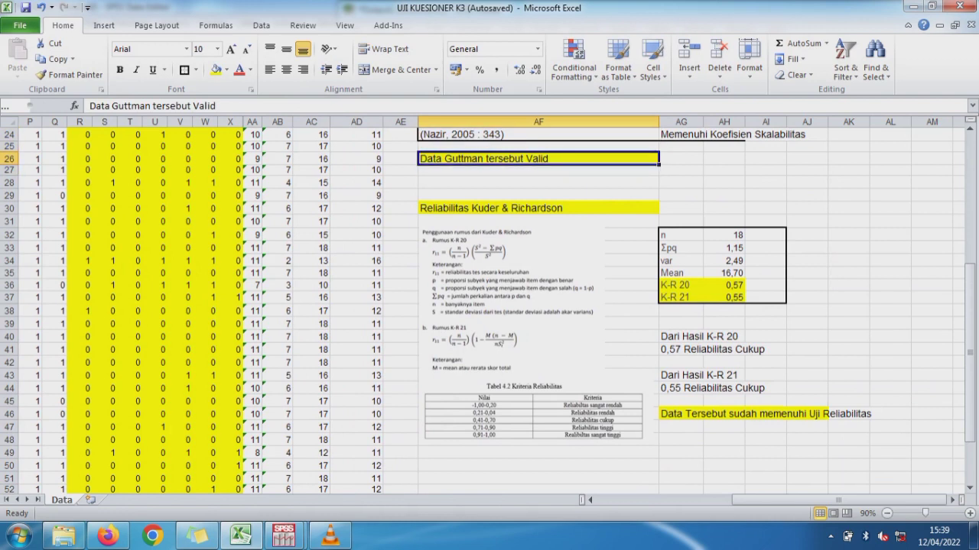
key("ctrl+b")
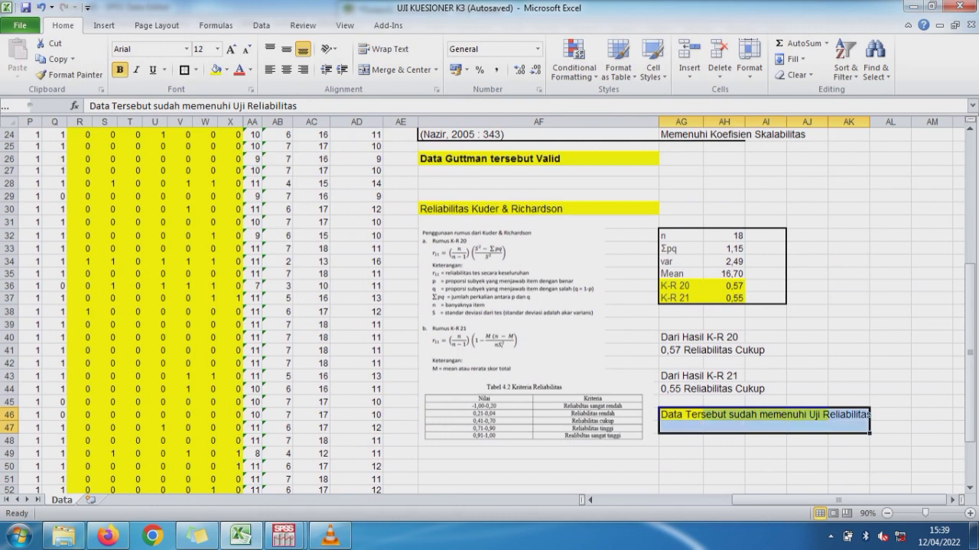
Bold the reliability statement row and extend its yellow highlight across AG46:AL46.
key("shift+Up")
key("ctrl+b")
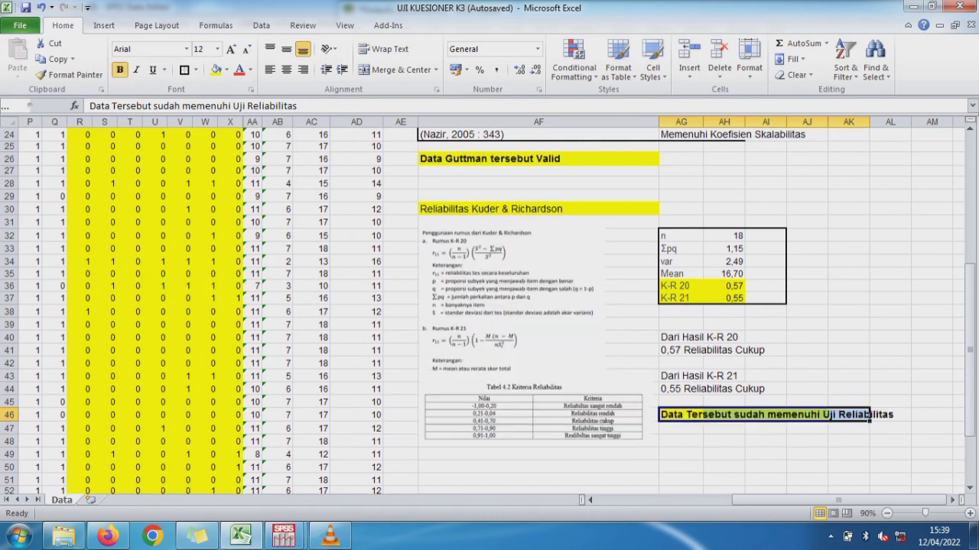
left_click(216, 70)
key("shift+Right")
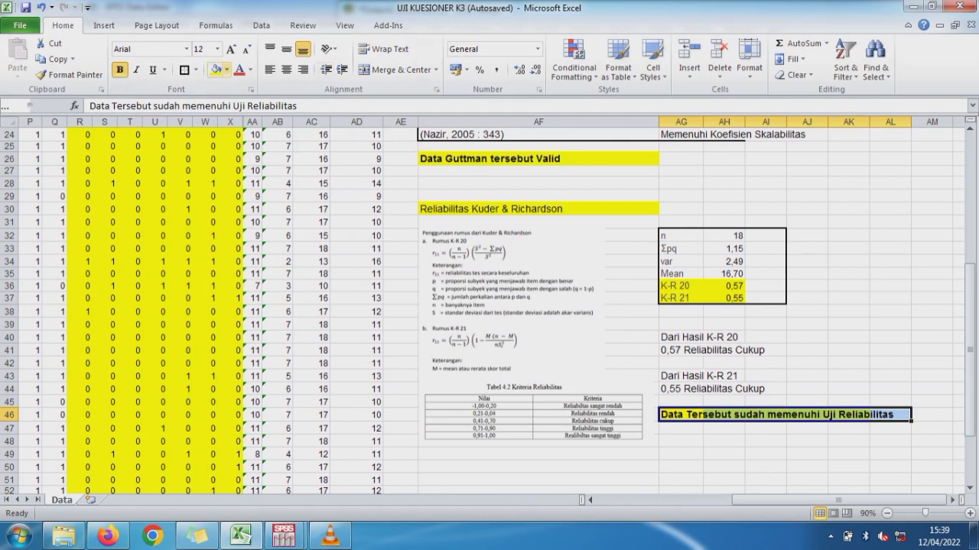
mouse_move(969, 367)
left_mouse_down()
mouse_move(969, 315)
mouse_move(970, 338)
left_mouse_up()
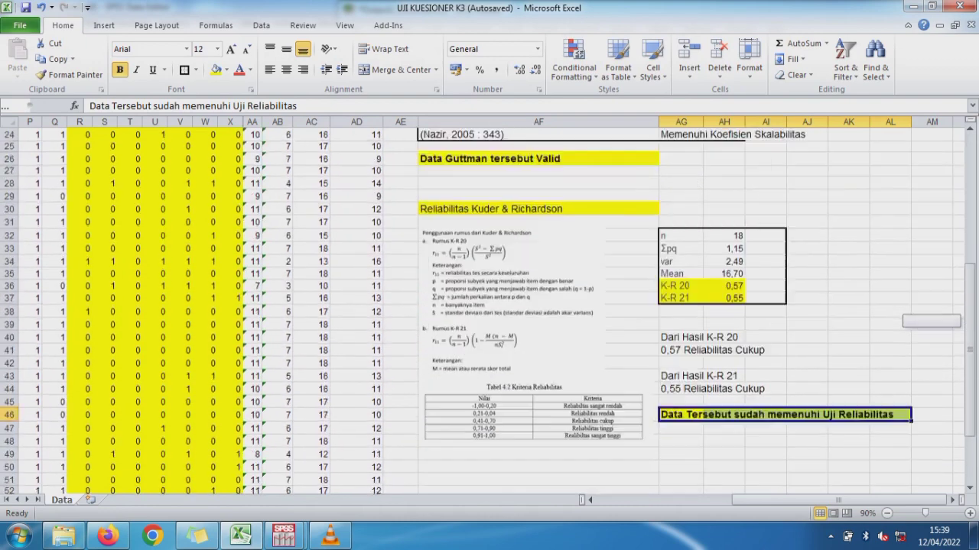
left_click_drag(839, 500, 703, 500)
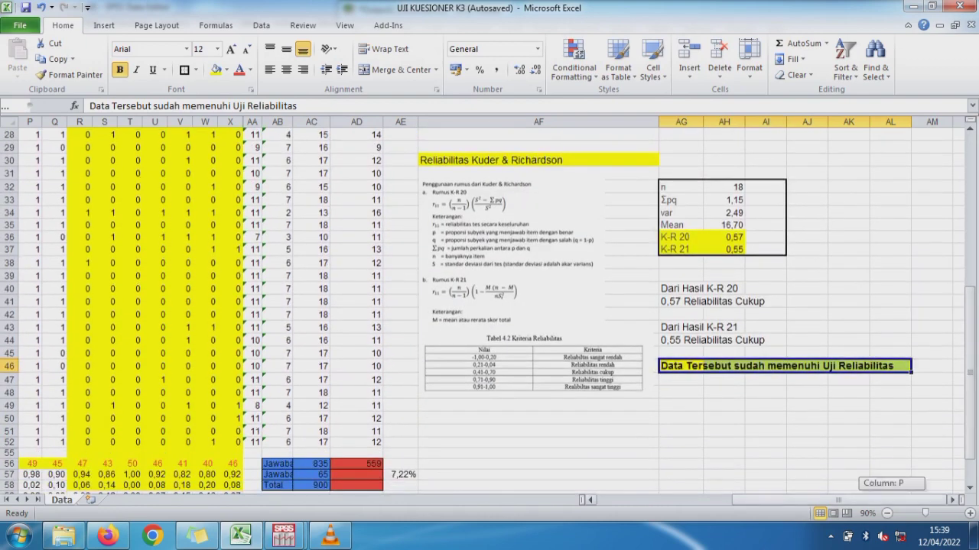
scroll(490, 306, "up", 6)
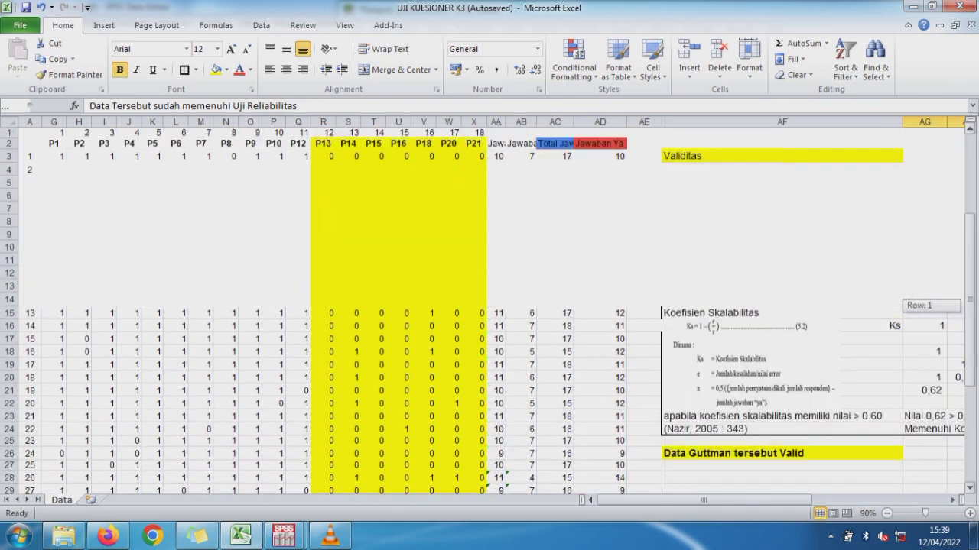
scroll(489, 305, "up", 3)
left_click_drag(58, 132, 474, 133)
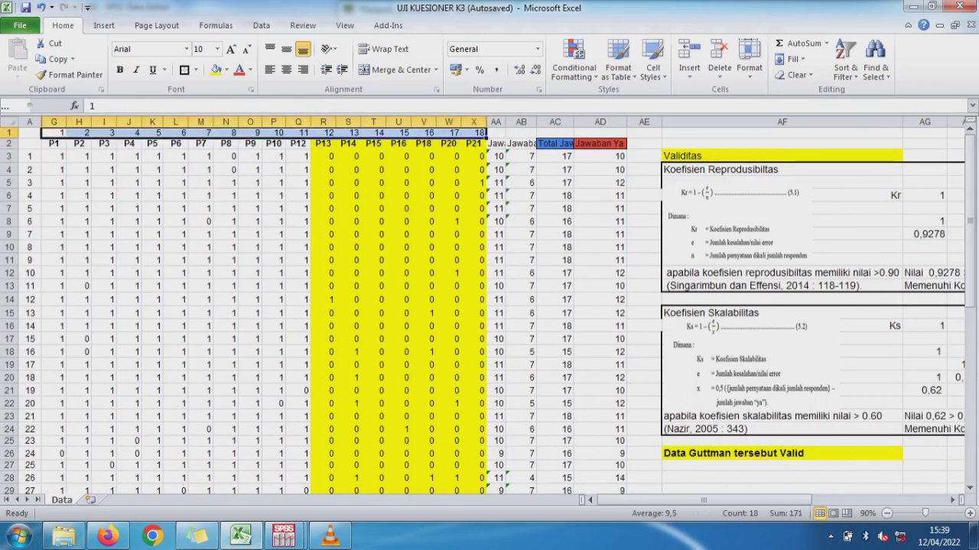
left_click_drag(29, 156, 31, 486)
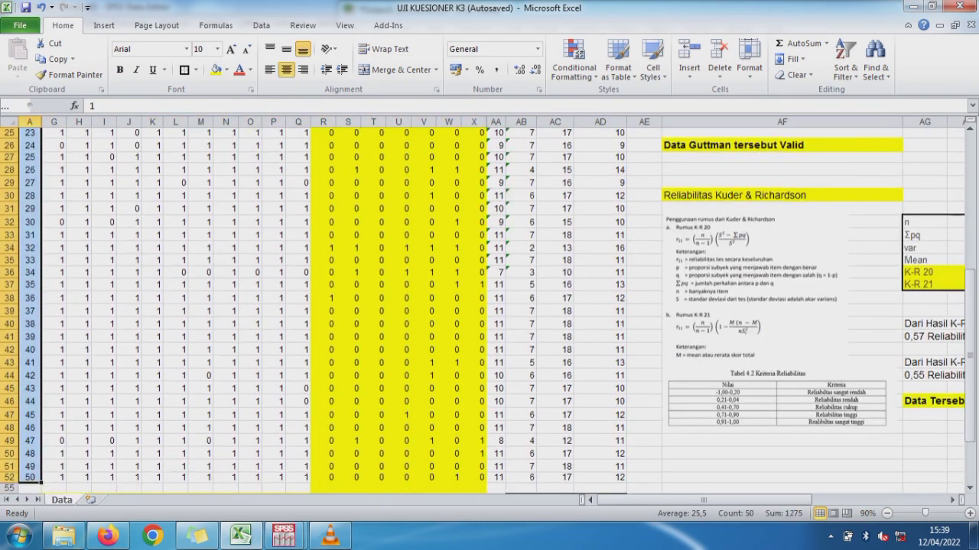
left_click_drag(969, 359, 969, 389)
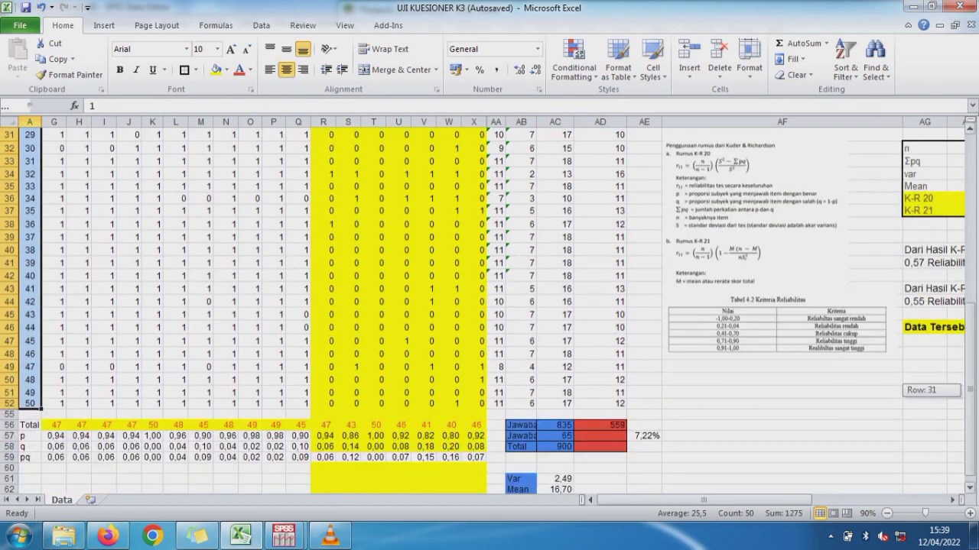